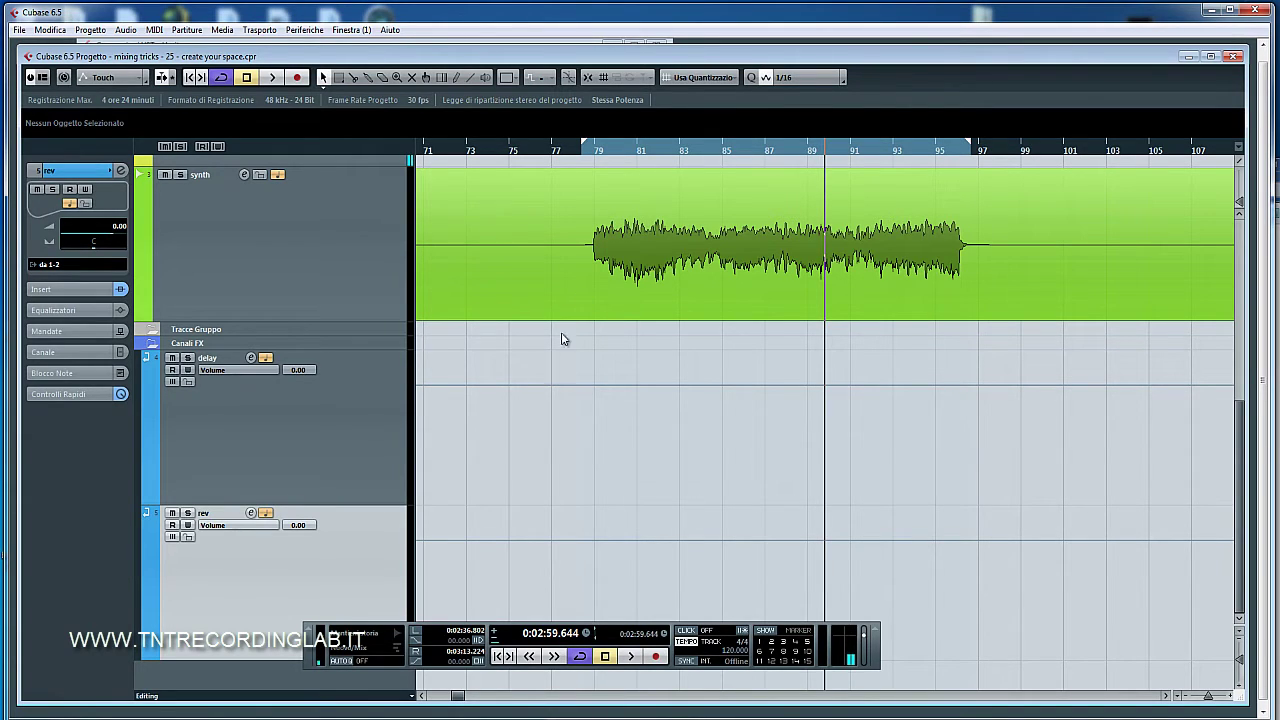
Play back the synth part from the start of the loop region just before bar 79.
left_click(586, 158)
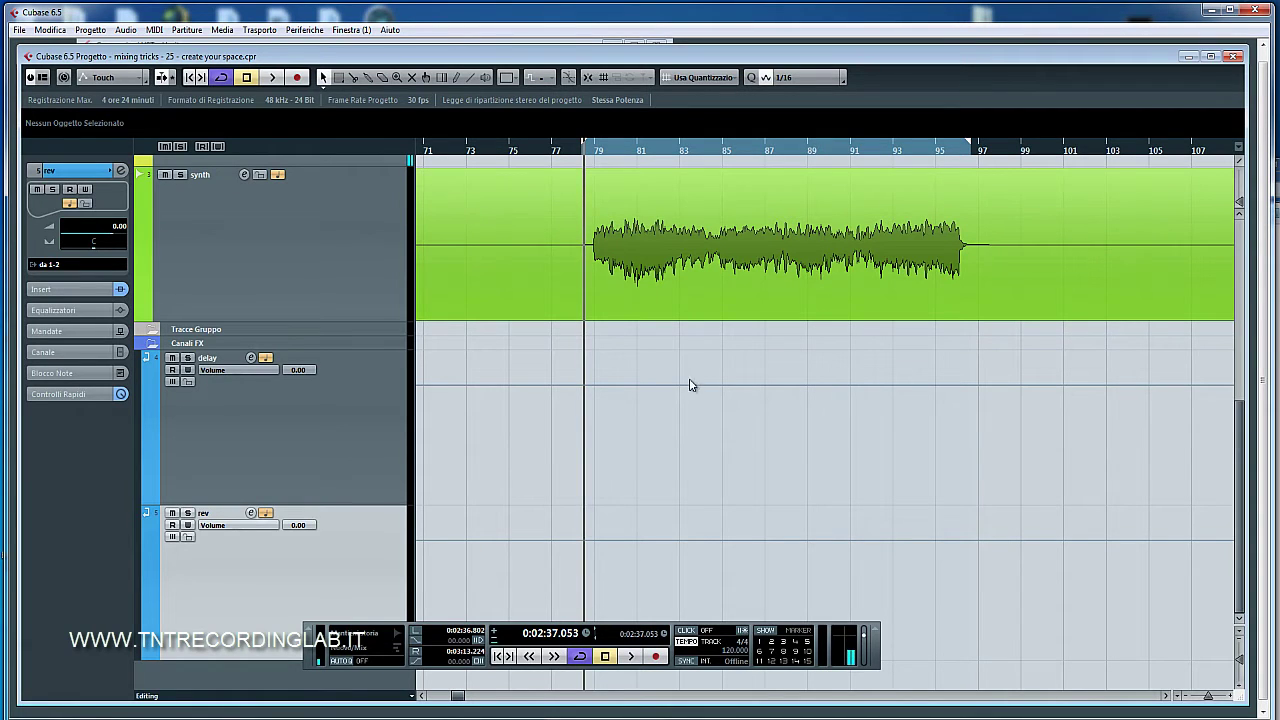
key("space")
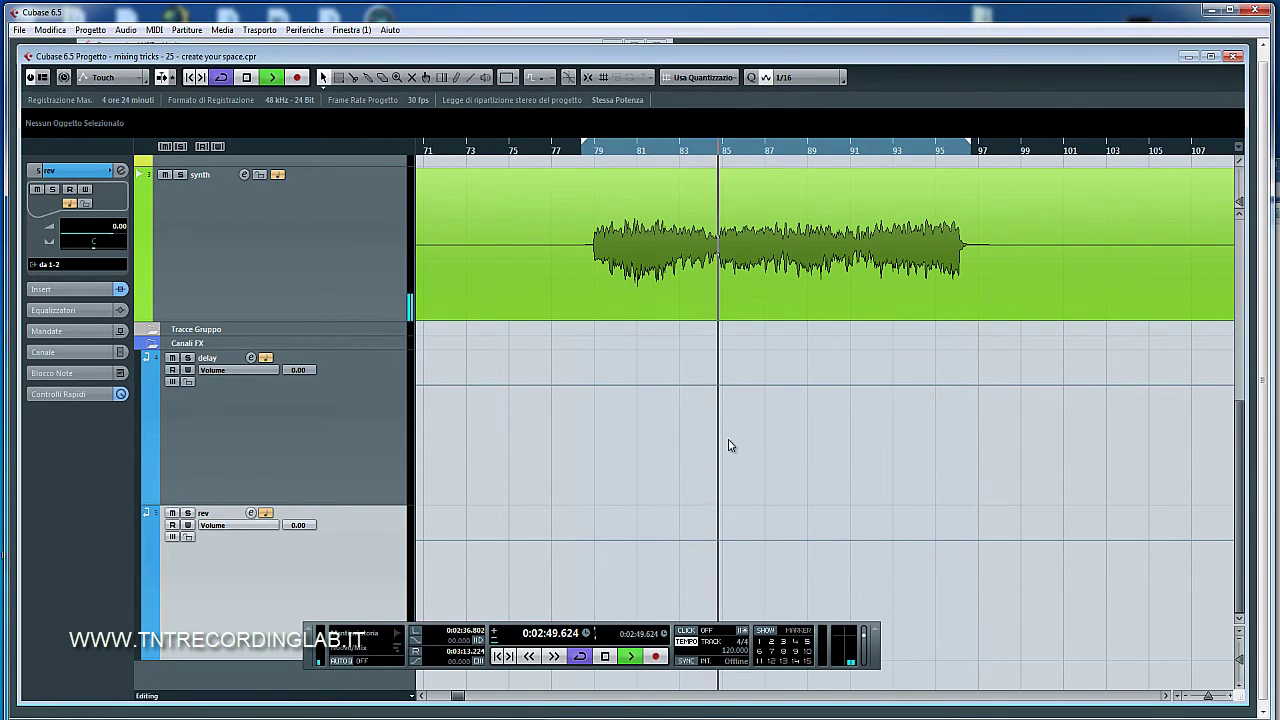
key("space")
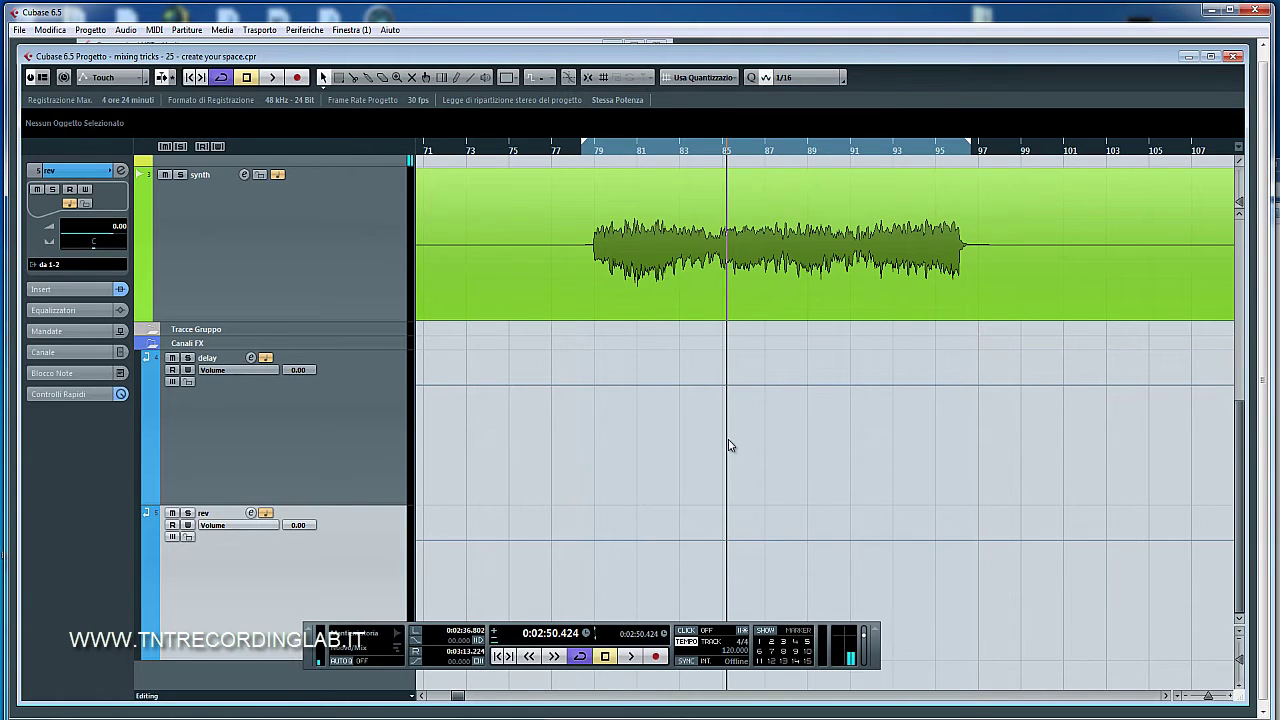
key("space")
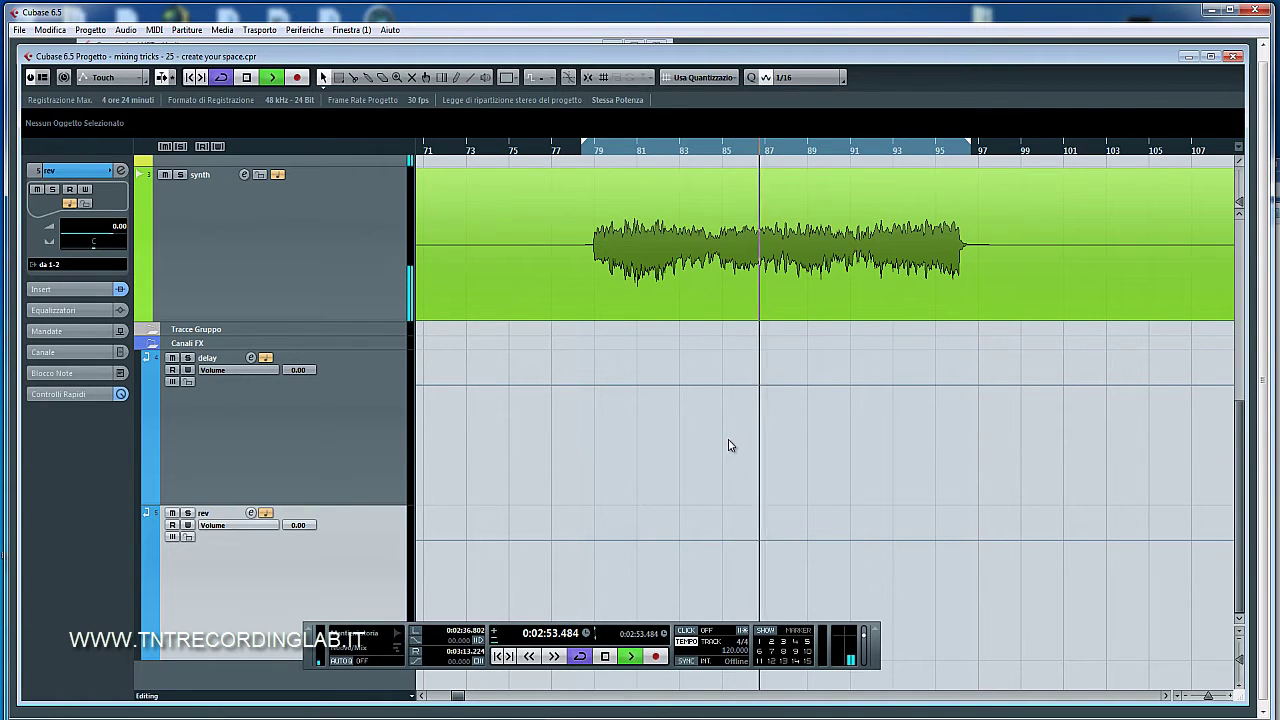
key("space")
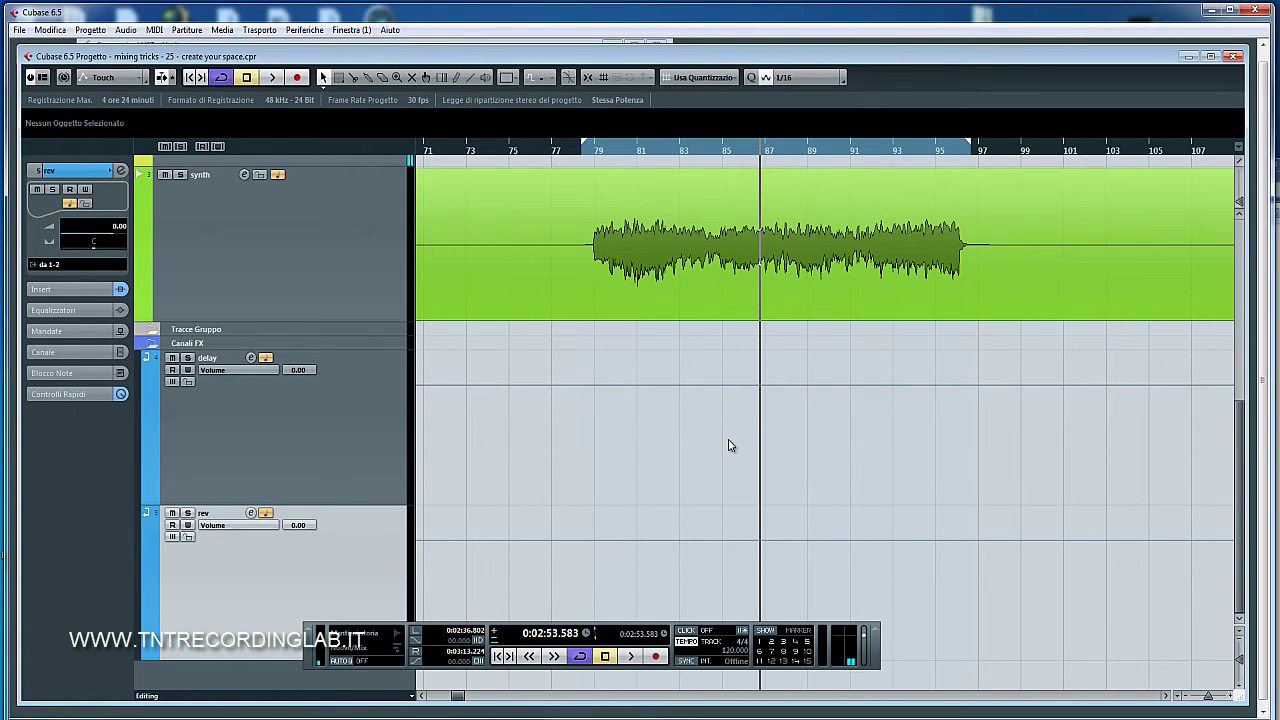
Open the mixer and examine the EchoBoy and TrueVerb inserts on the delay and rev channels.
key("F3")
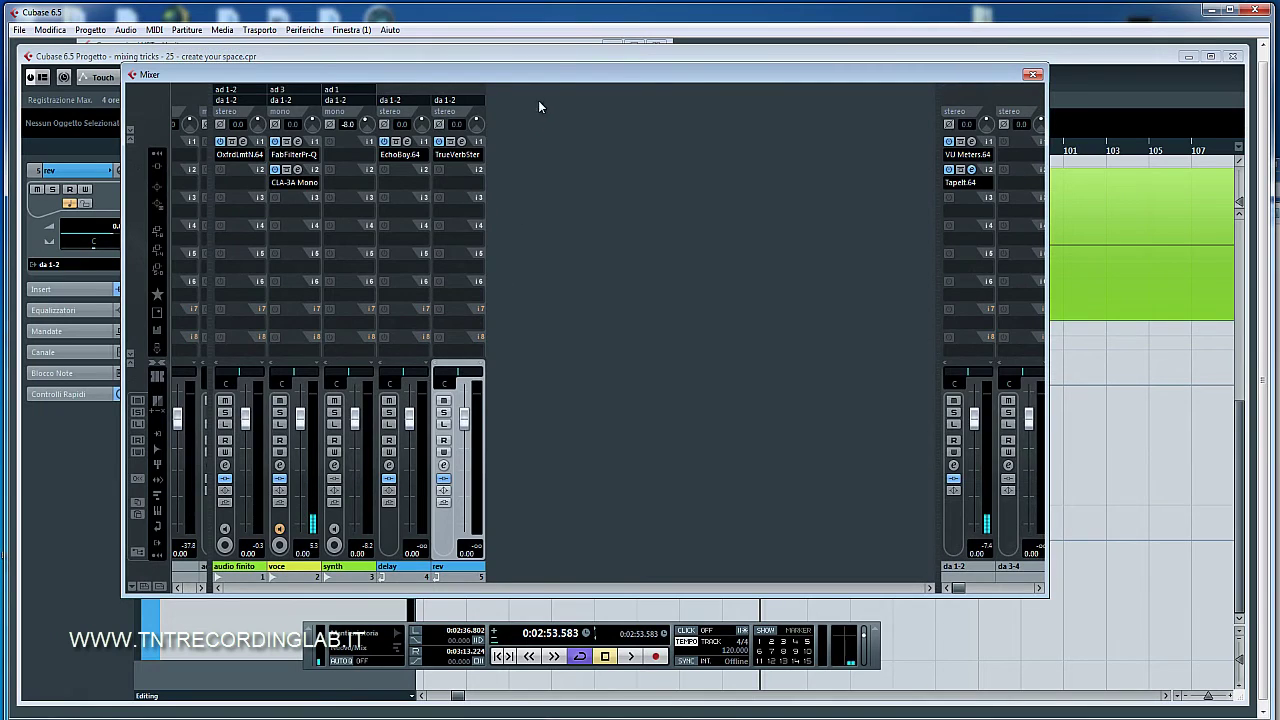
left_click_drag(565, 80, 658, 72)
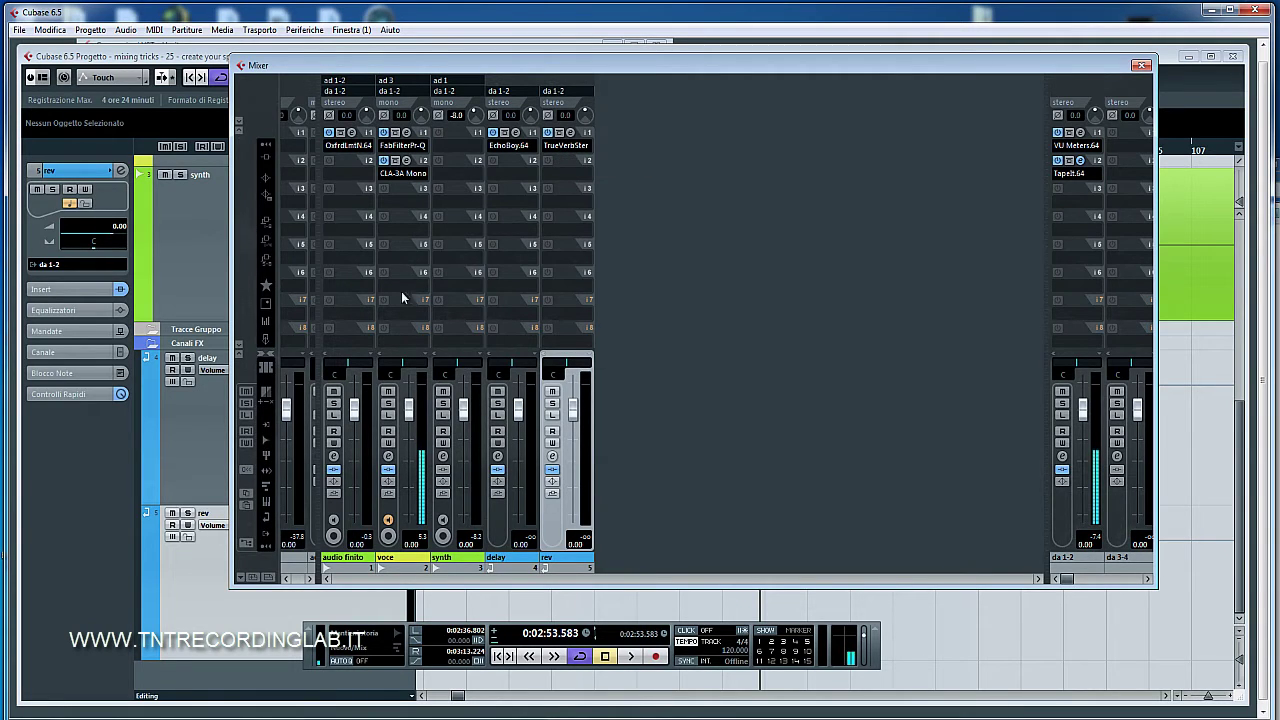
left_click(516, 133)
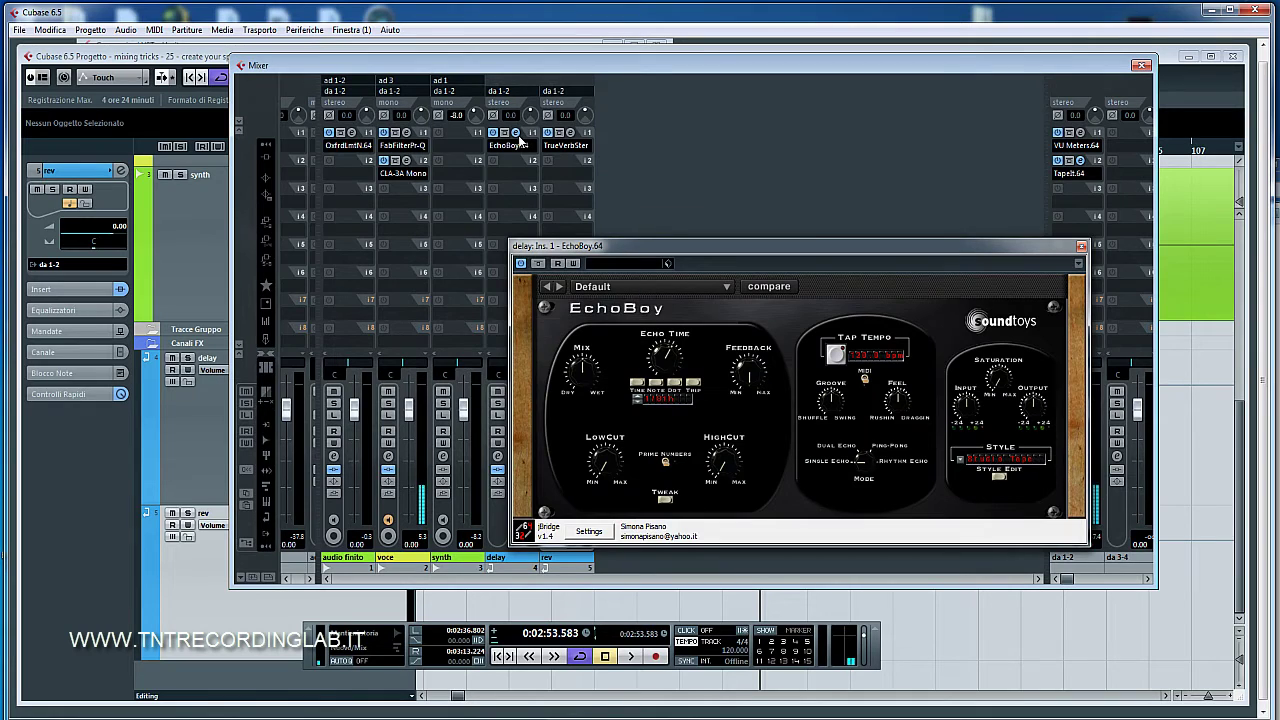
left_click(517, 134)
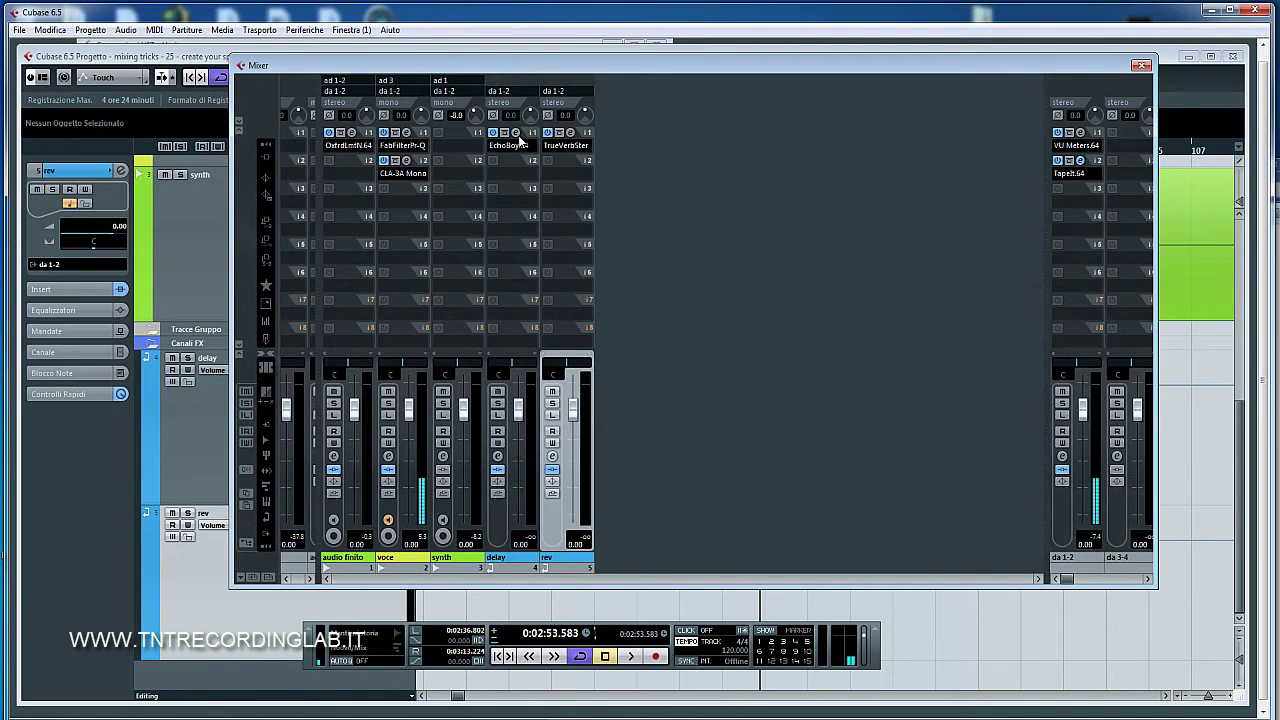
left_click(571, 134)
left_click(670, 118)
Route the synth channel's first send to the delay effect channel.
left_click(266, 241)
left_click(444, 146)
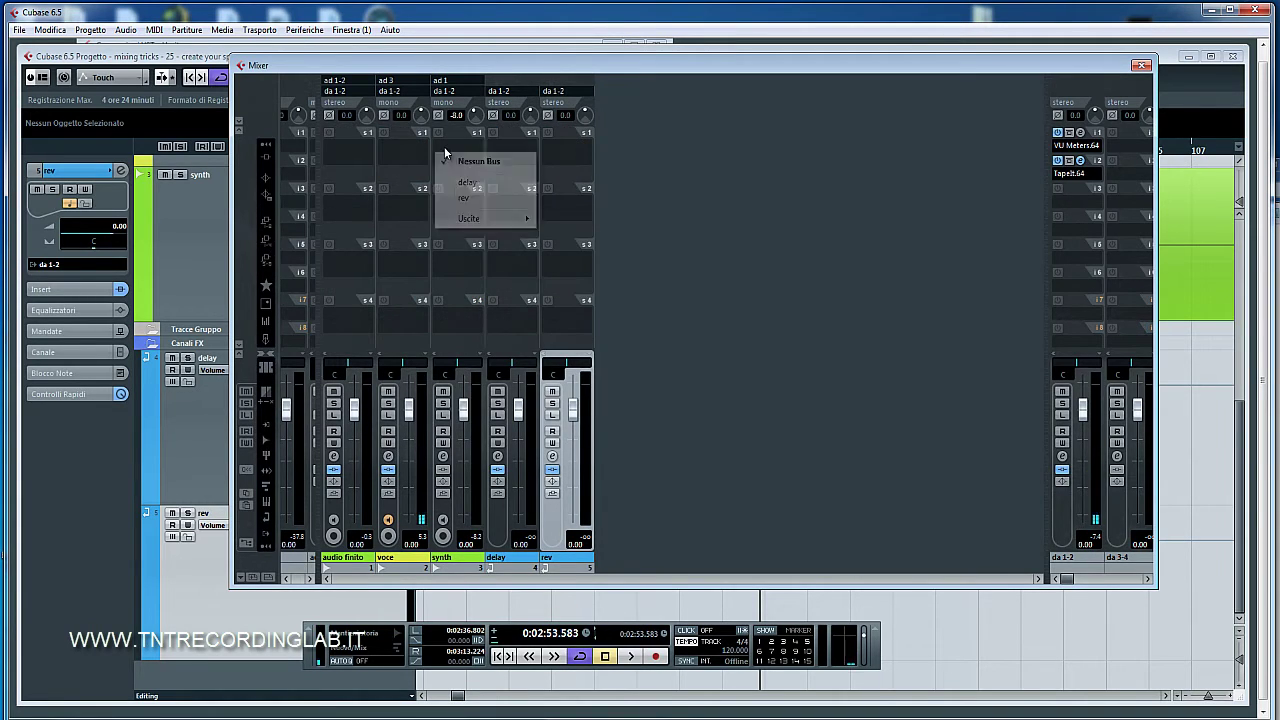
left_click(462, 184)
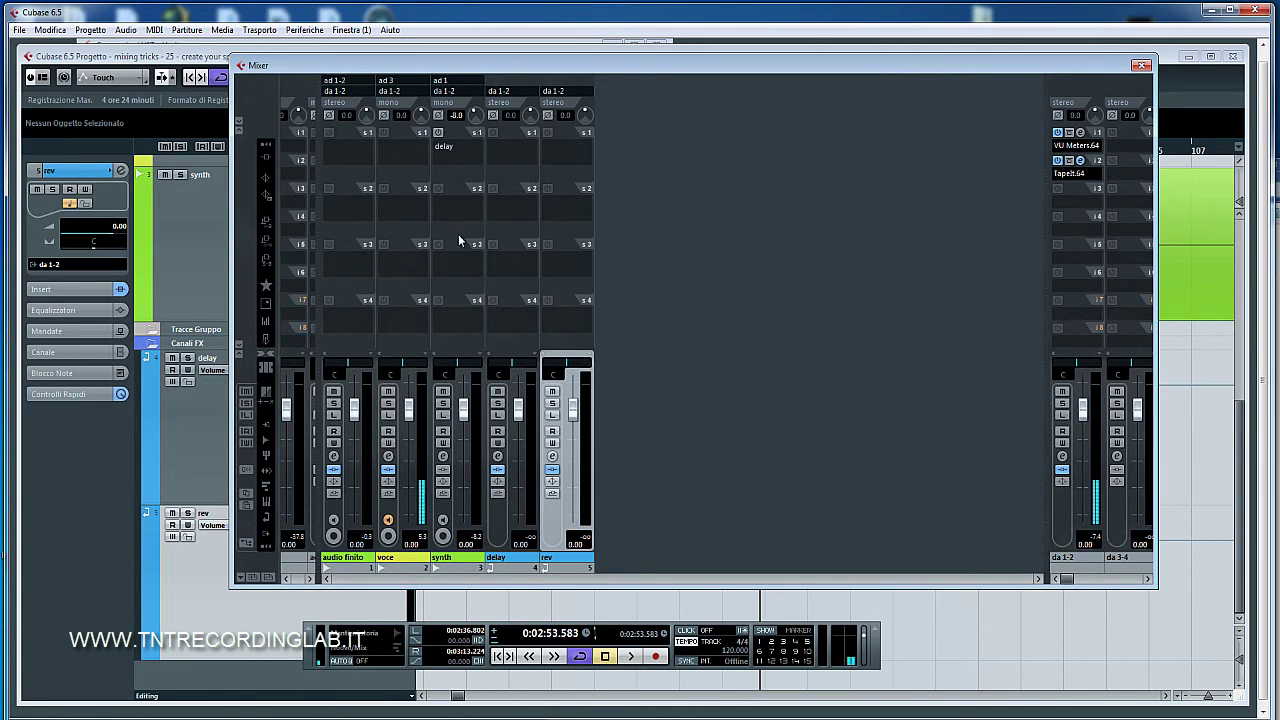
Colour the synth channel red and activate its send to the delay.
left_click(447, 560)
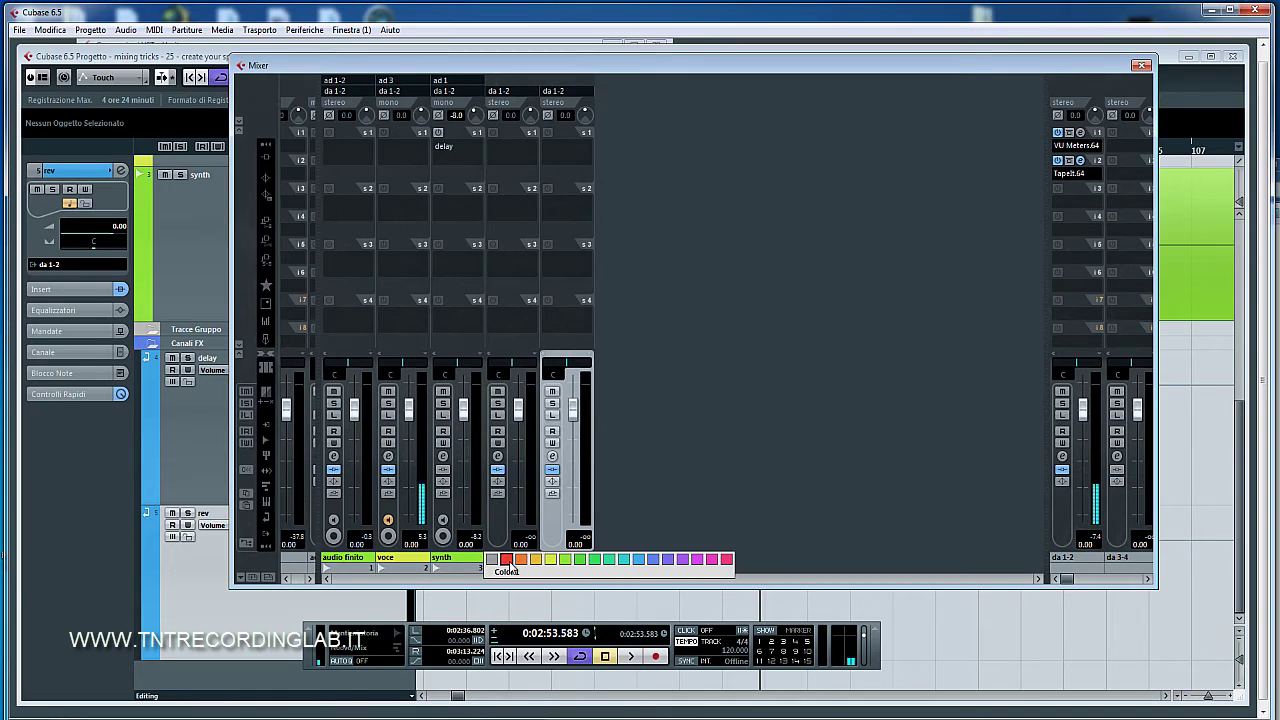
left_click(506, 559)
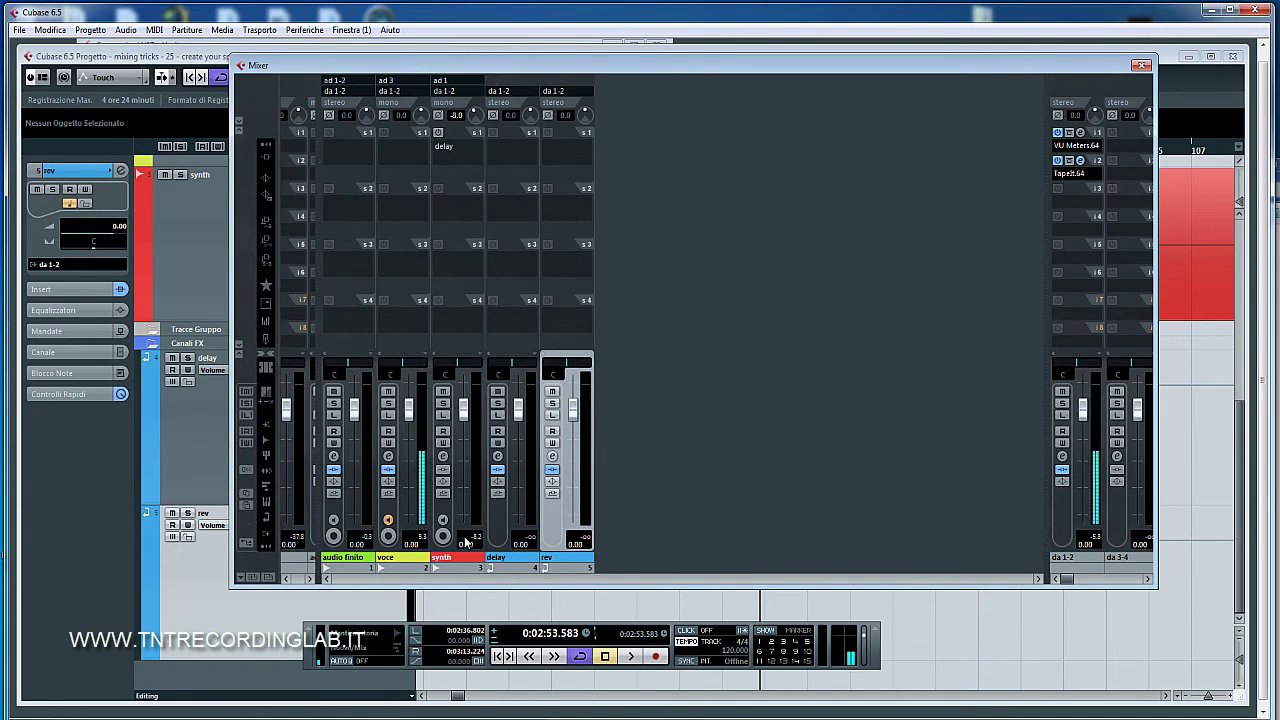
left_click(439, 134)
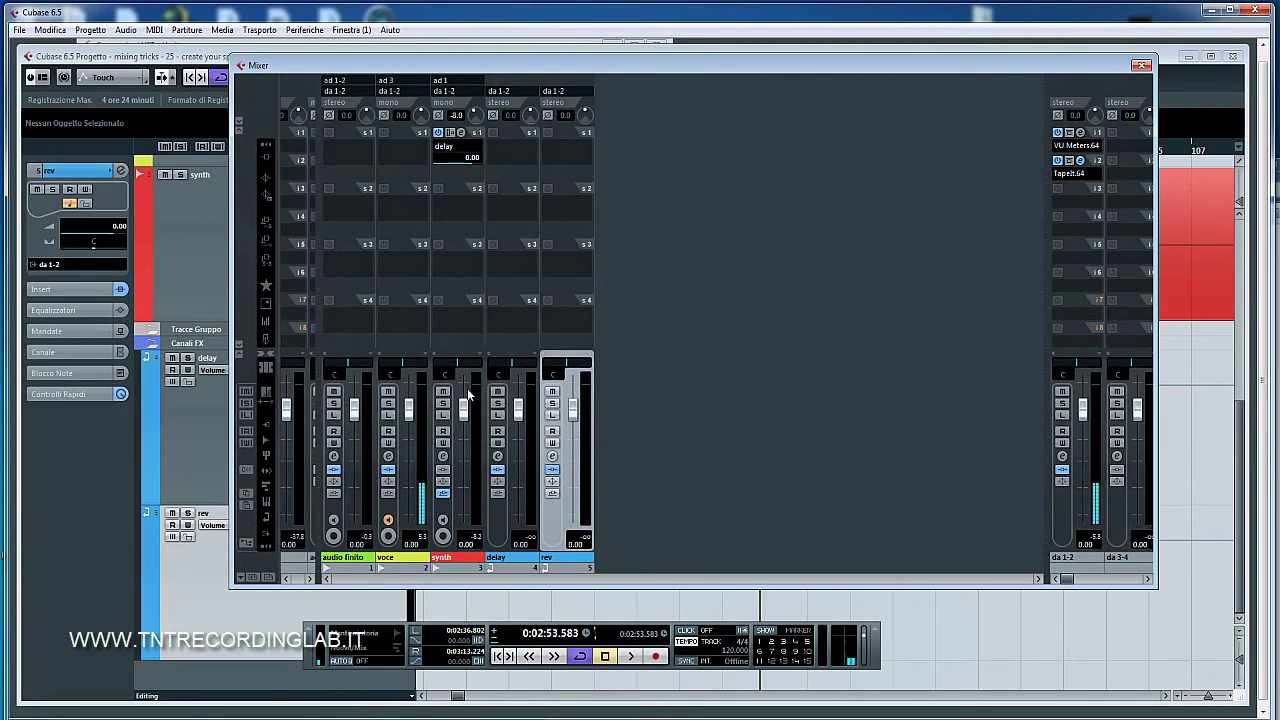
left_click(265, 164)
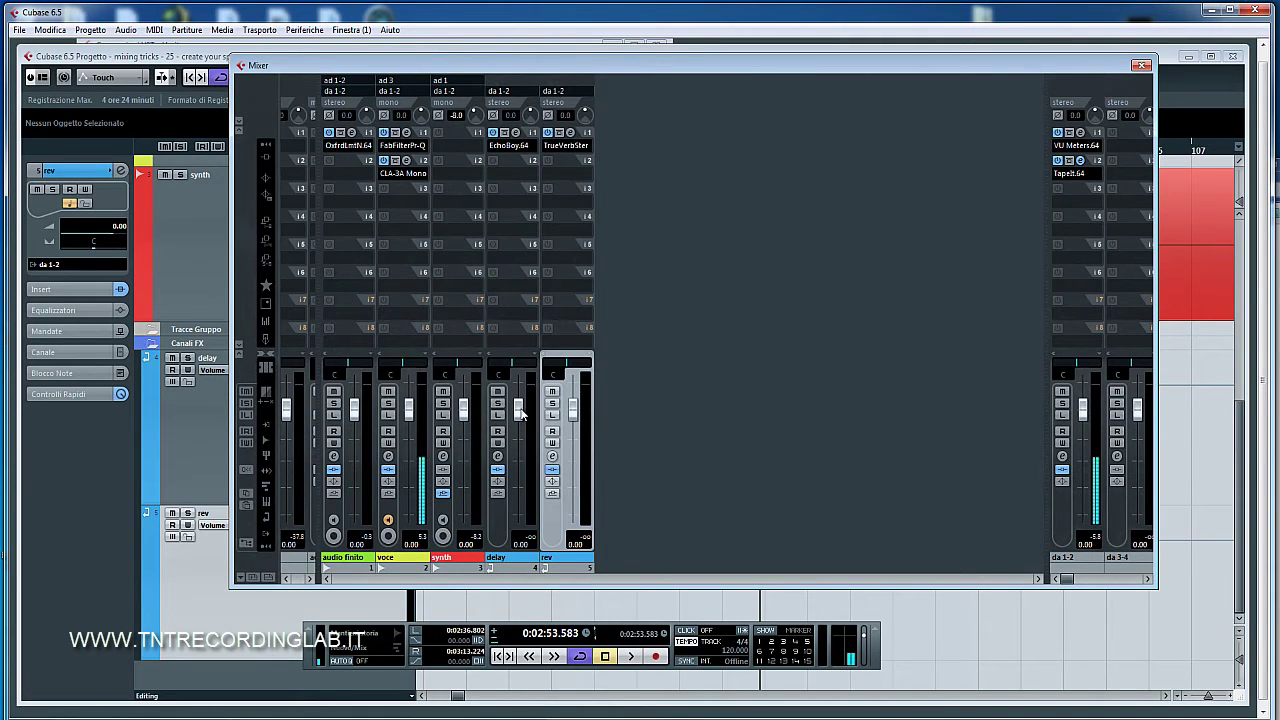
Try playing the synth with the delay channel's fader raised to 2.26 dB, and reset the fader to its default.
mouse_move(521, 413)
left_mouse_down()
mouse_move(519, 516)
mouse_move(537, 416)
left_mouse_up()
key("space")
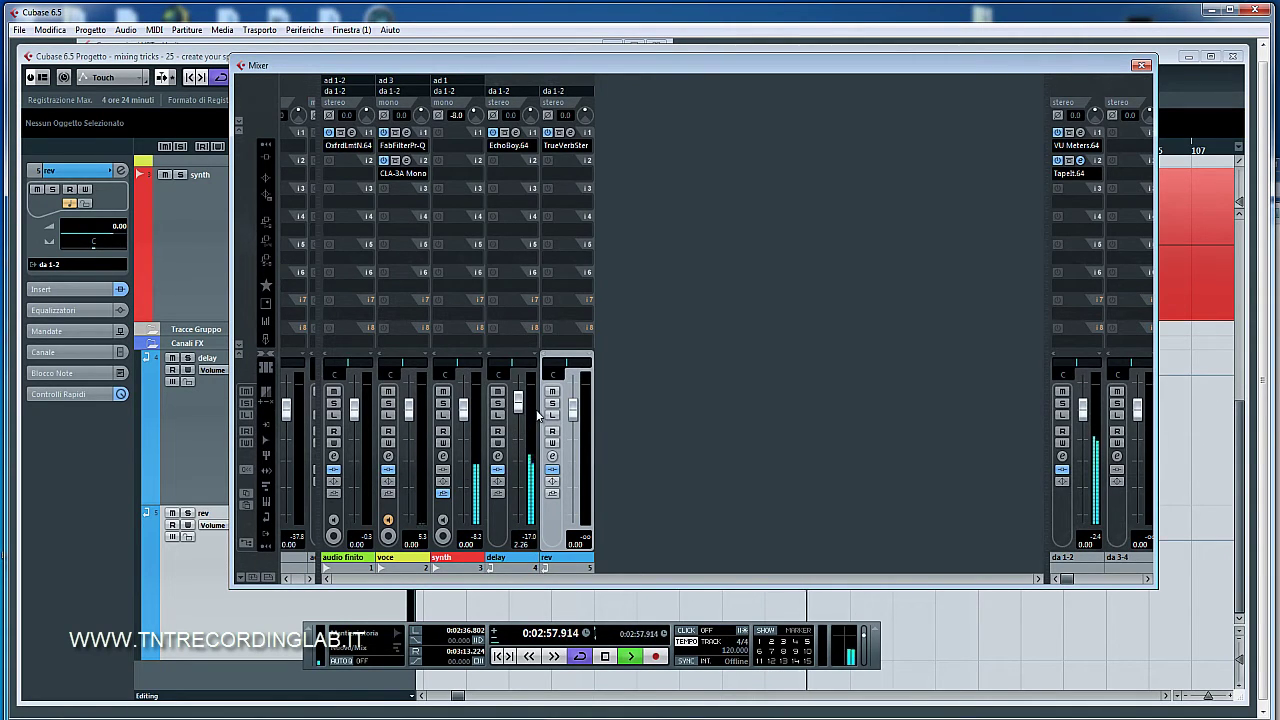
key("space")
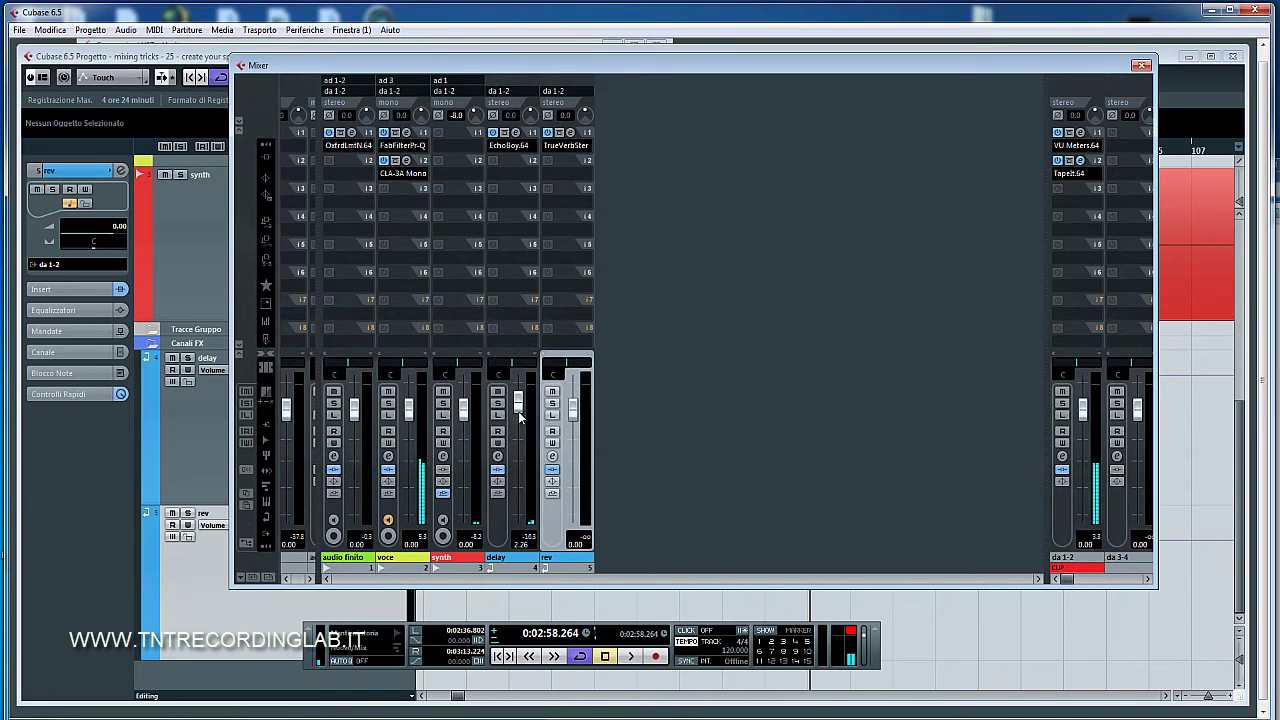
left_click(518, 411, "ctrl")
Open EchoBoy on the delay channel, switch it to Dual Echo mode and set Echo 2 to a dotted eighth note.
left_click(515, 134)
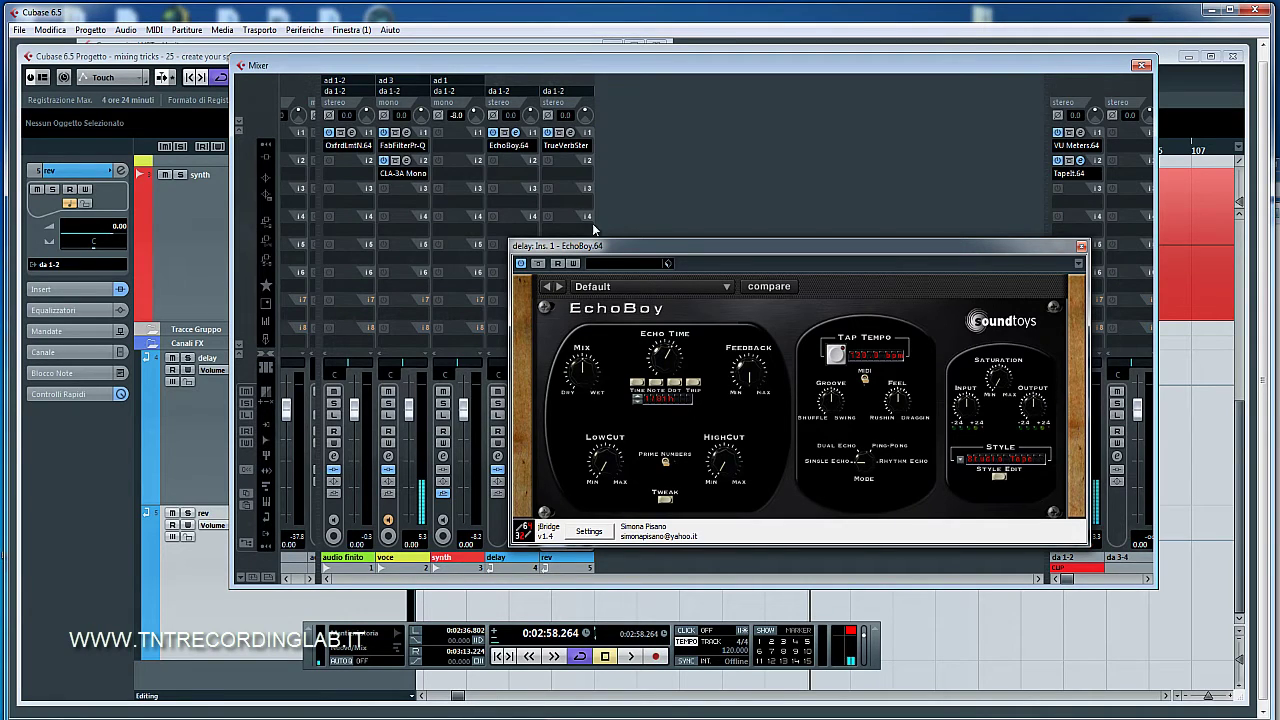
mouse_move(848, 466)
left_mouse_down()
mouse_move(870, 460)
mouse_move(854, 488)
mouse_move(853, 468)
left_mouse_up()
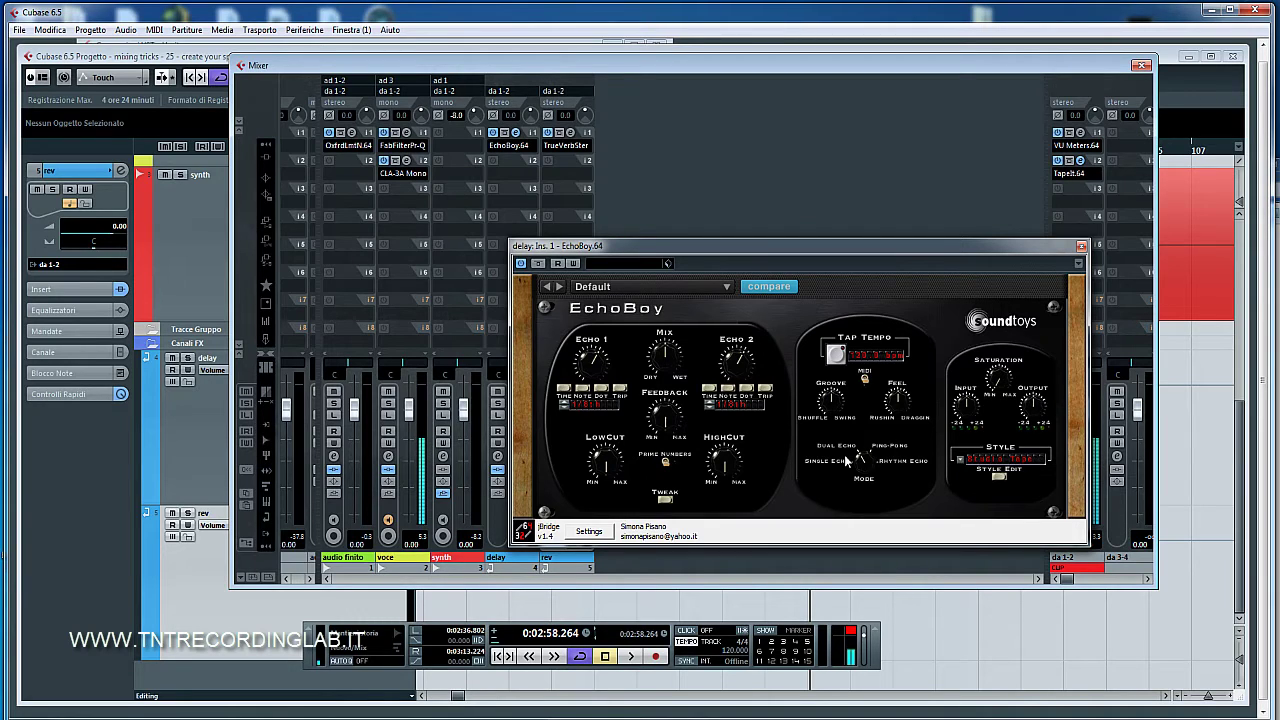
left_click(562, 406)
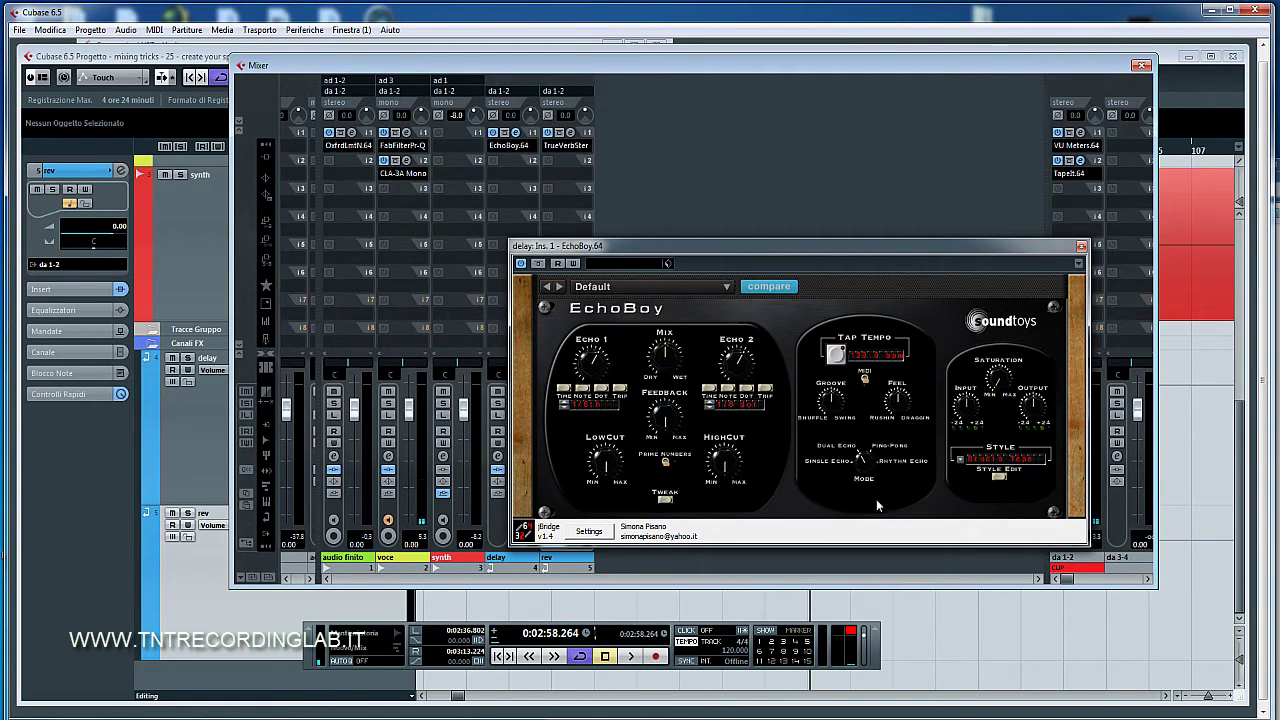
Play the synth from bar 79 and tap EchoBoy's tempo in time with the music to about 141 BPM.
key("F3")
left_click(598, 150)
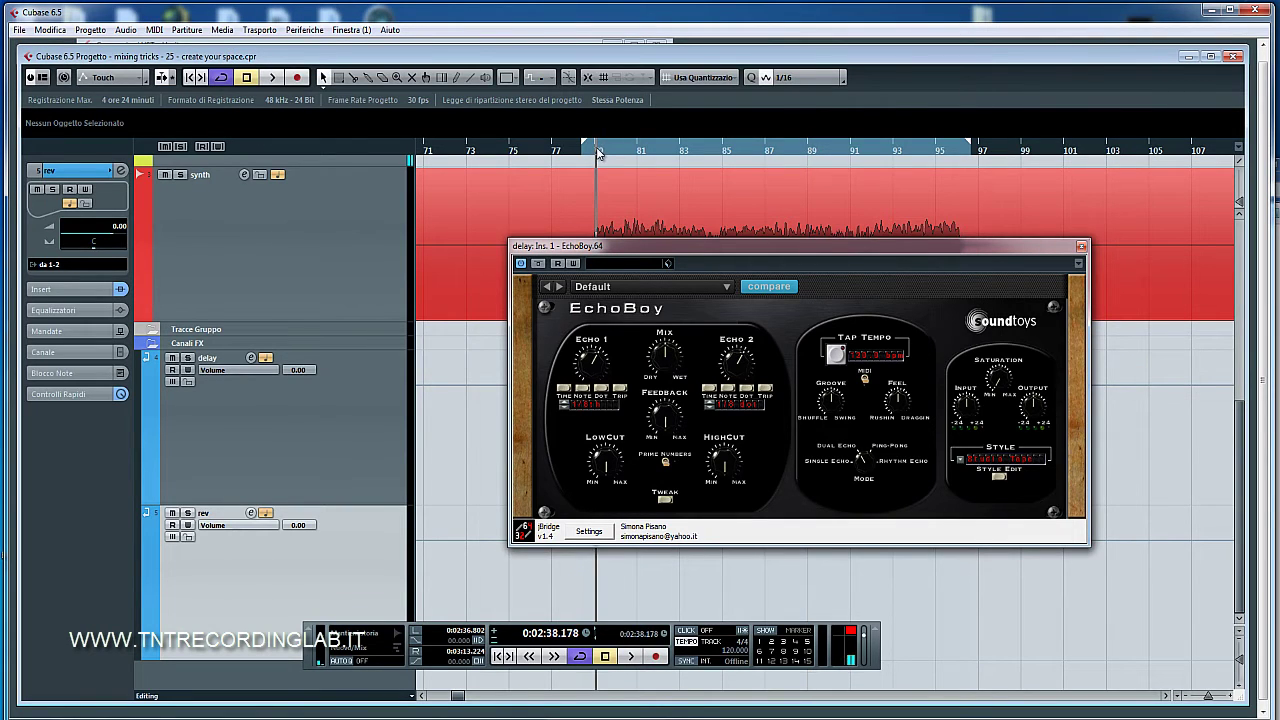
key("space")
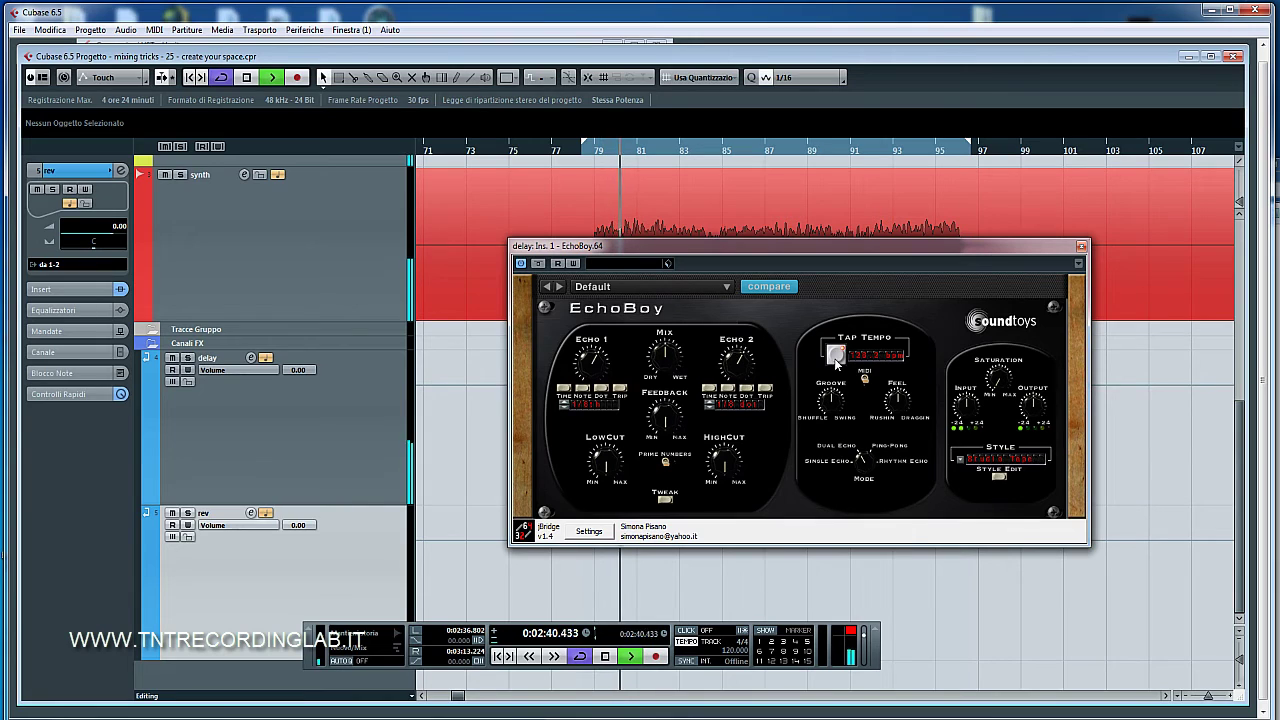
left_click(835, 356)
left_click(835, 356)
left_click(835, 356)
left_click(835, 356)
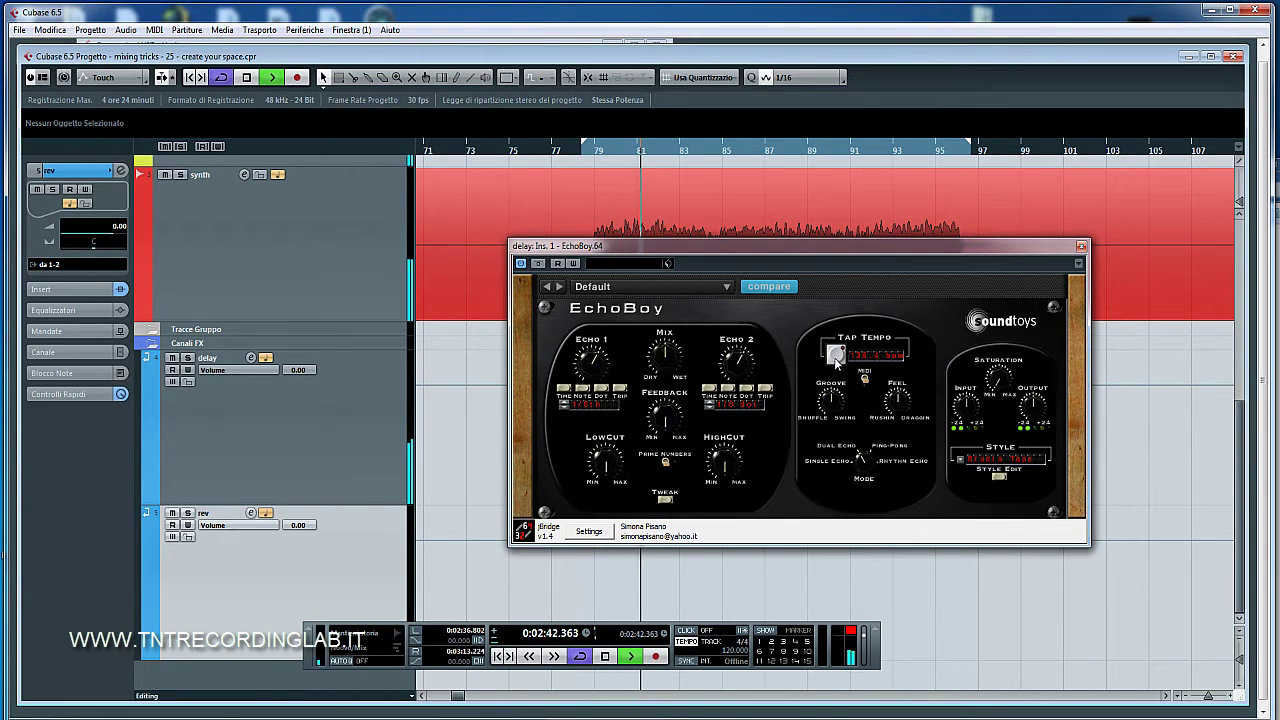
left_click(835, 356)
left_click(835, 356)
left_click(835, 356)
left_click(835, 356)
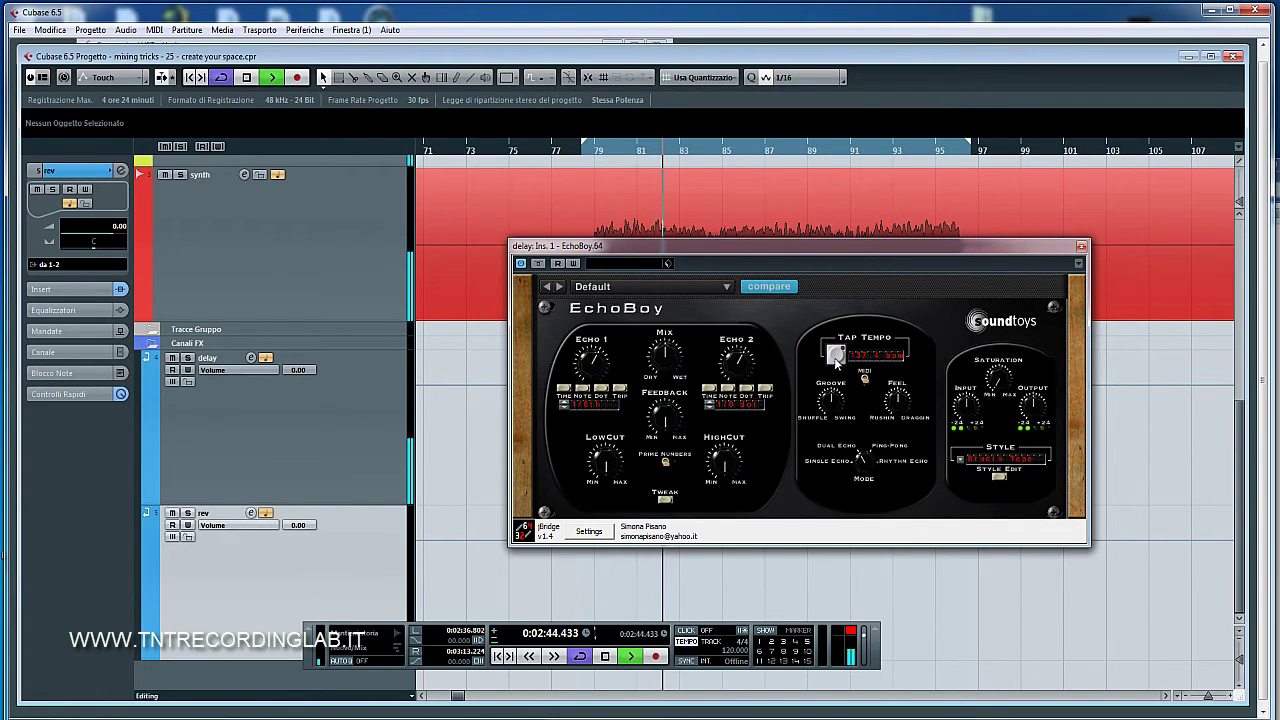
left_click(835, 356)
left_click(835, 356)
left_click(835, 356)
left_click(835, 356)
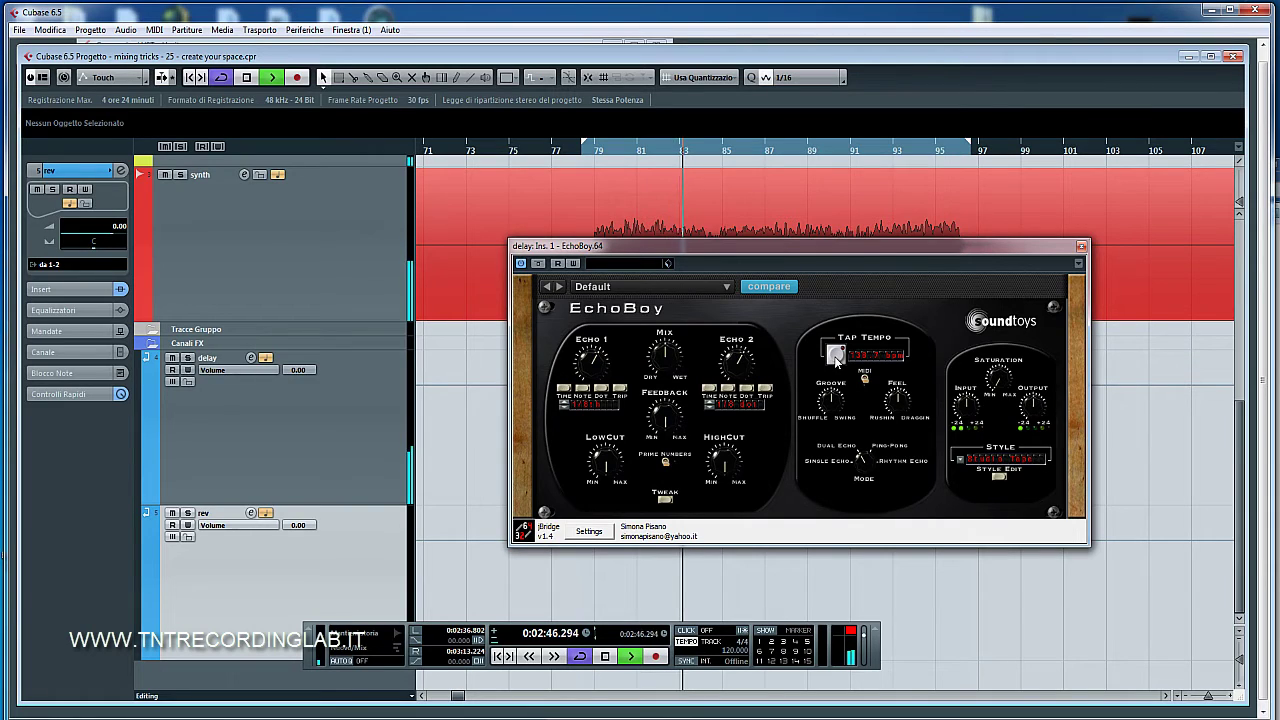
left_click(835, 356)
left_click(835, 356)
left_click(835, 356)
left_click(835, 356)
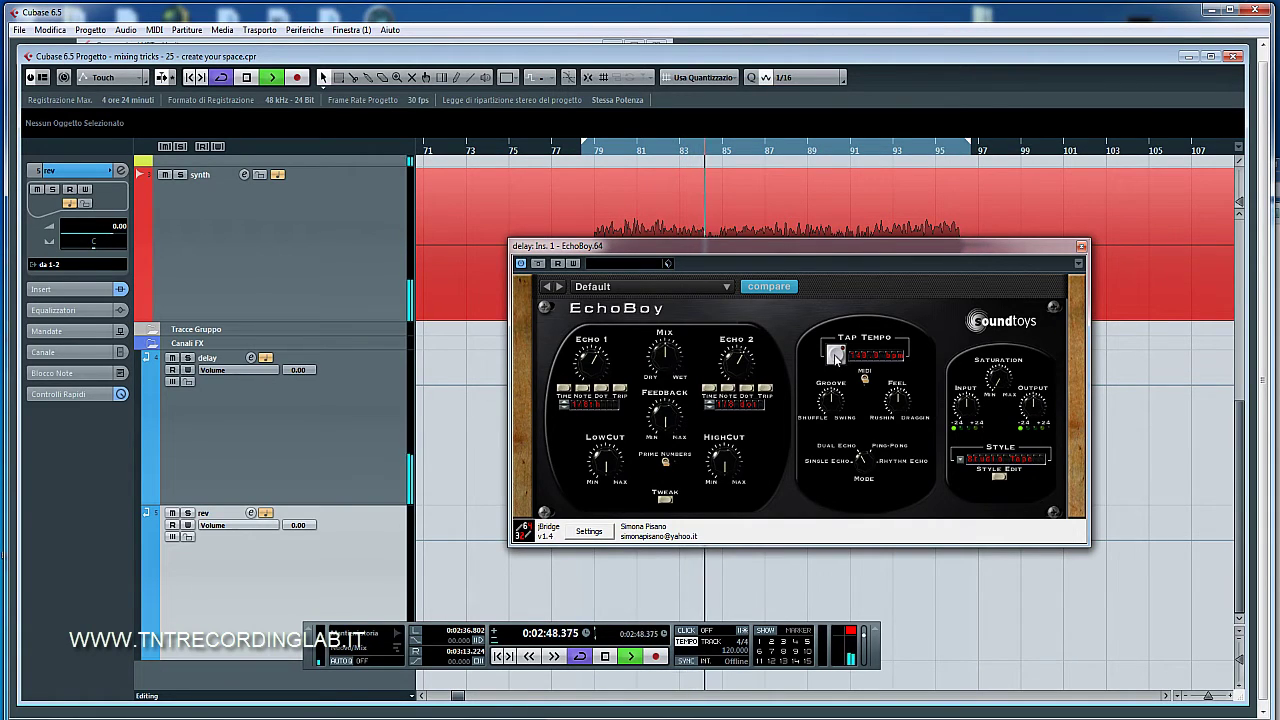
left_click(835, 356)
left_click(835, 356)
left_click(835, 356)
left_click(835, 356)
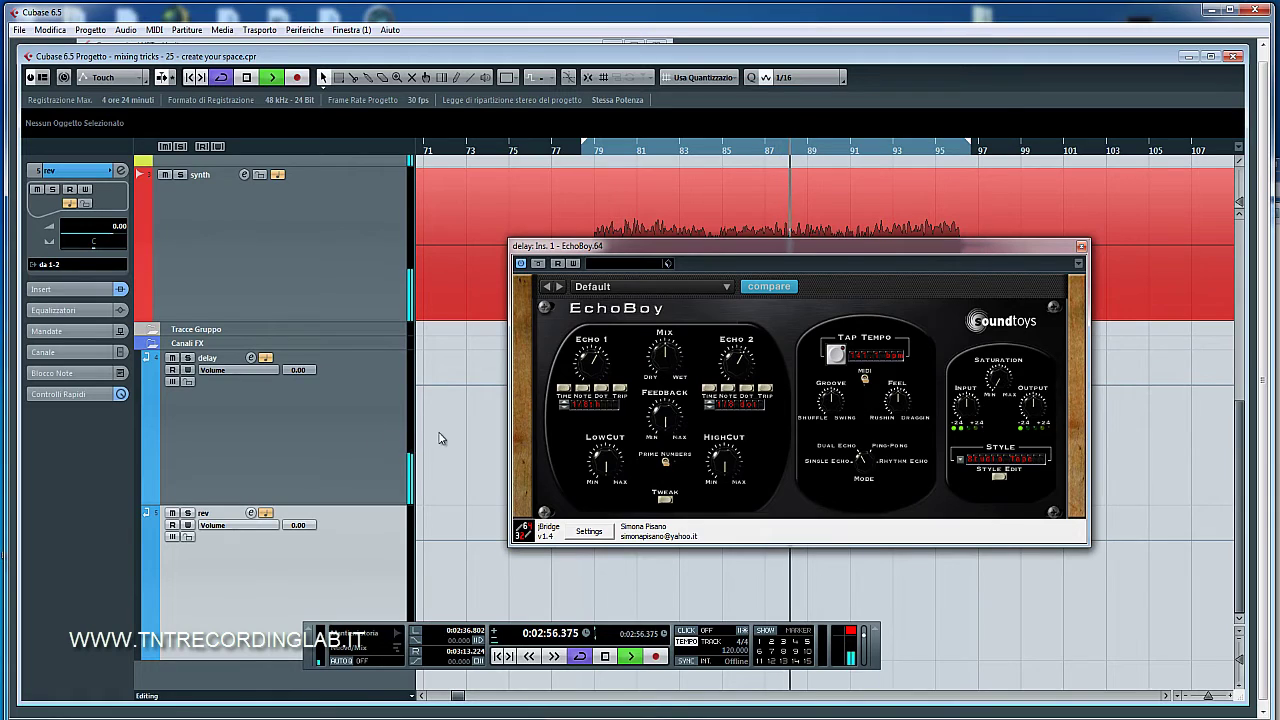
key("space")
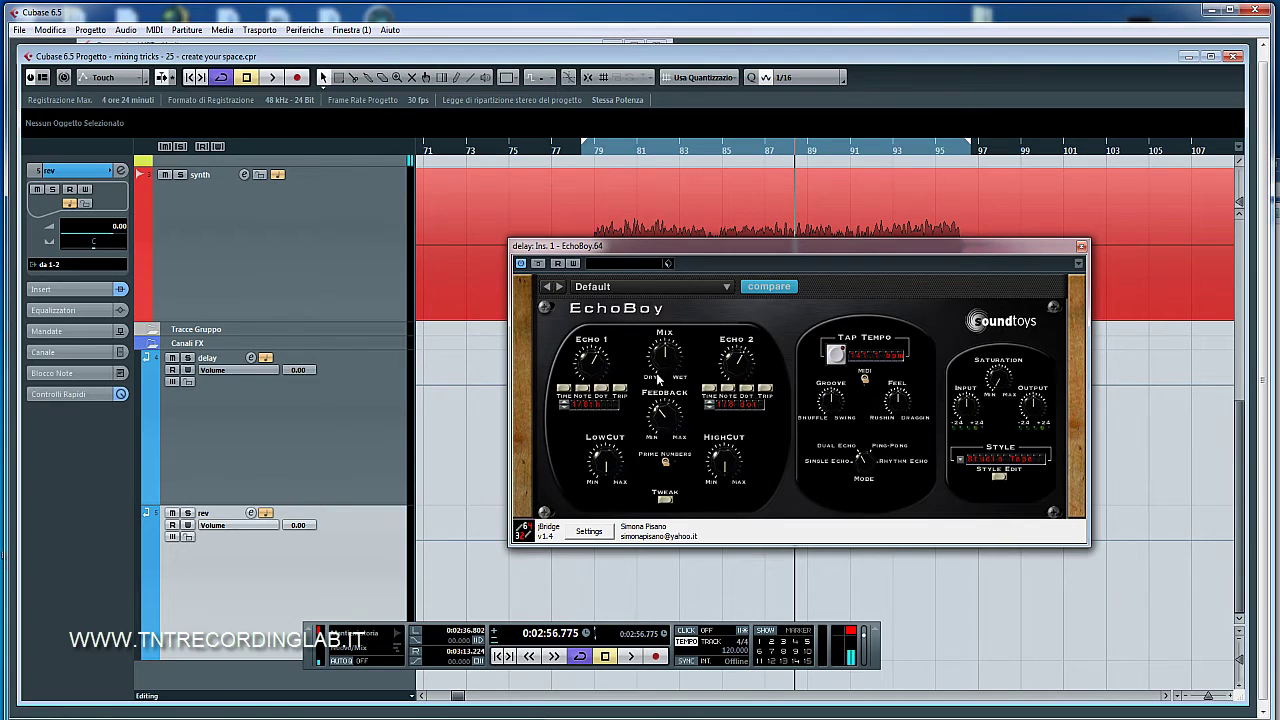
Turn EchoBoy's mix towards wet and arrange its window beside the mixer's synth and delay channels.
left_click_drag(670, 337, 657, 395)
mouse_move(667, 372)
left_mouse_down()
mouse_move(655, 388)
mouse_move(651, 371)
left_mouse_up()
left_click_drag(809, 246, 709, 284)
key("F3")
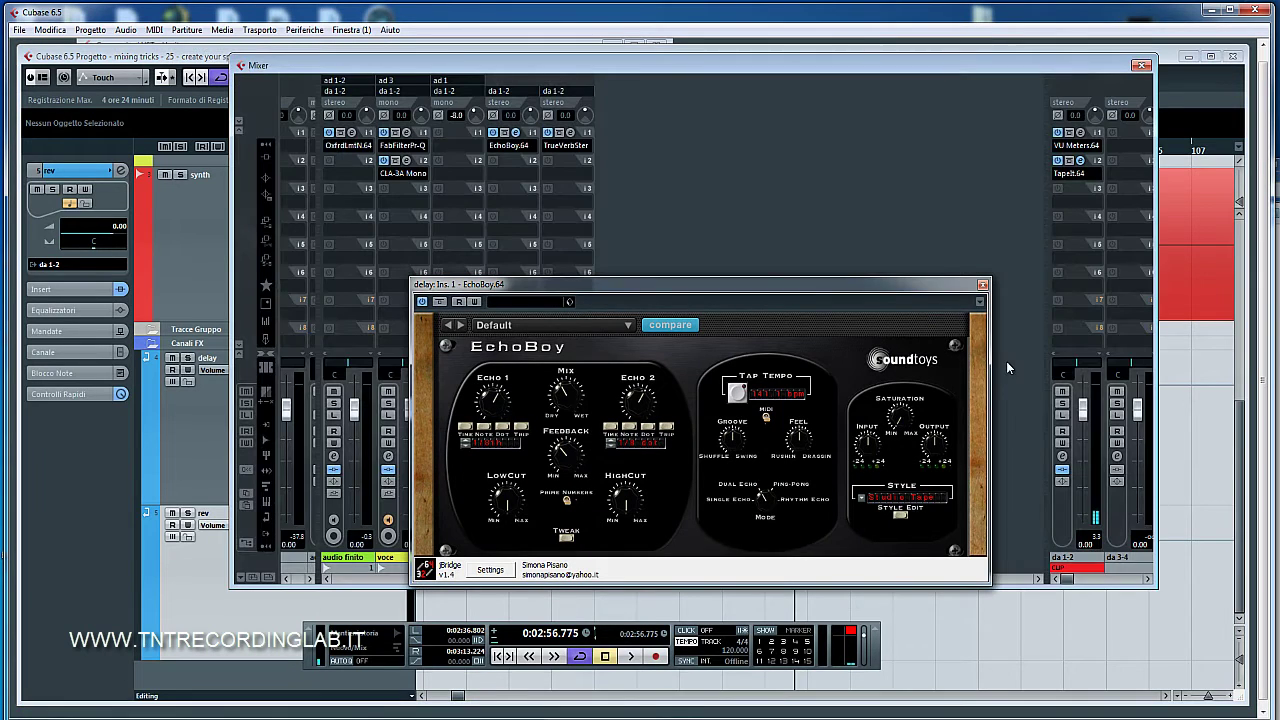
left_click_drag(895, 279, 1121, 176)
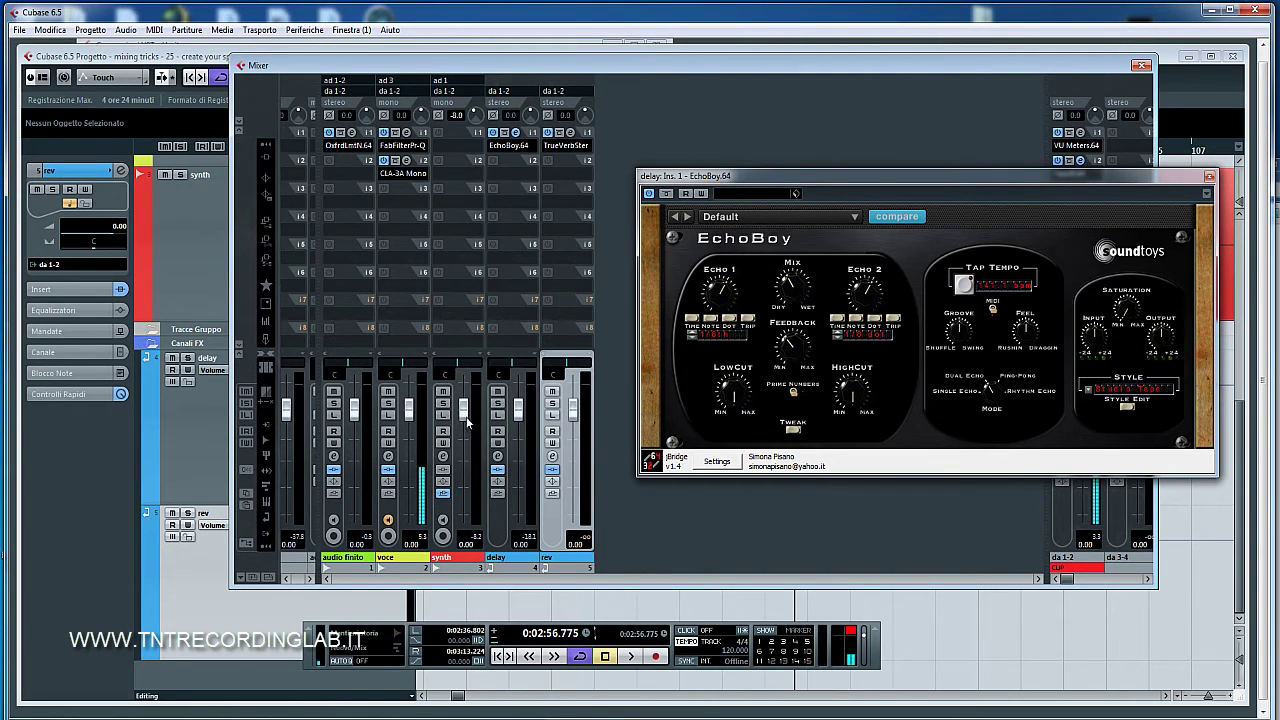
Audition the synth with the dual echo from the current playback position, and close the EchoBoy window.
left_click_drag(467, 428, 522, 425)
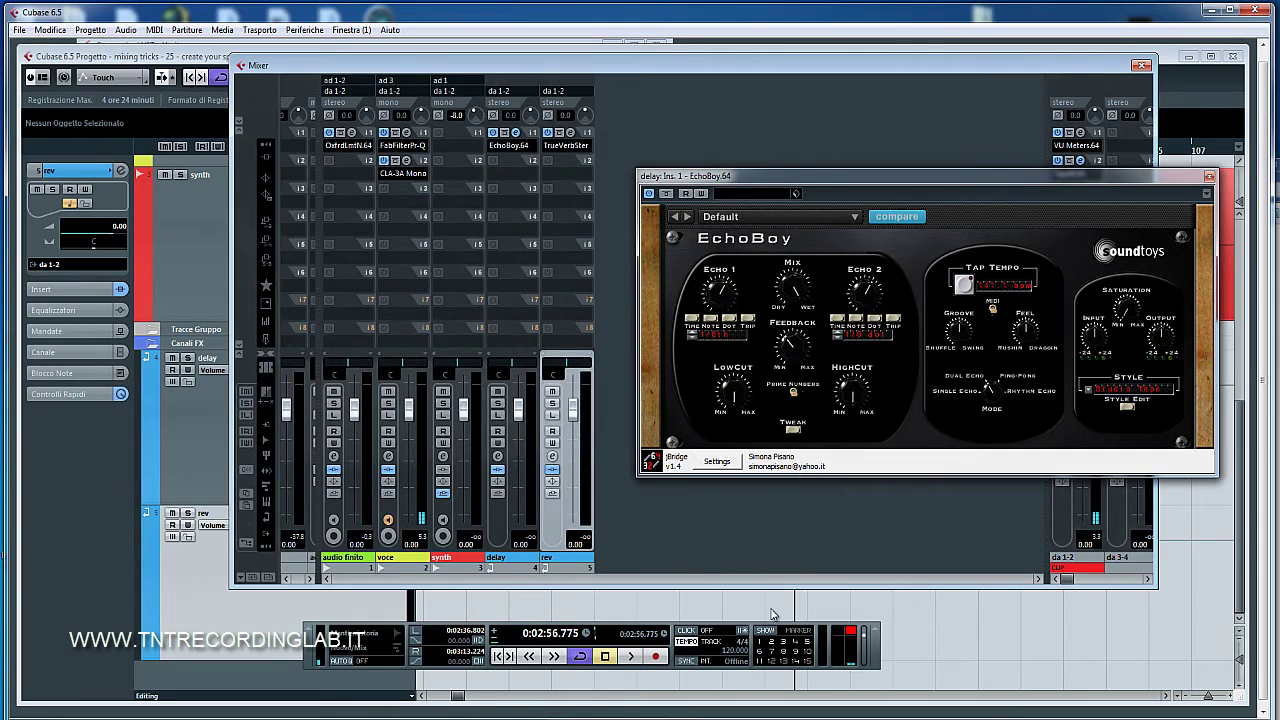
key("F3")
key("space")
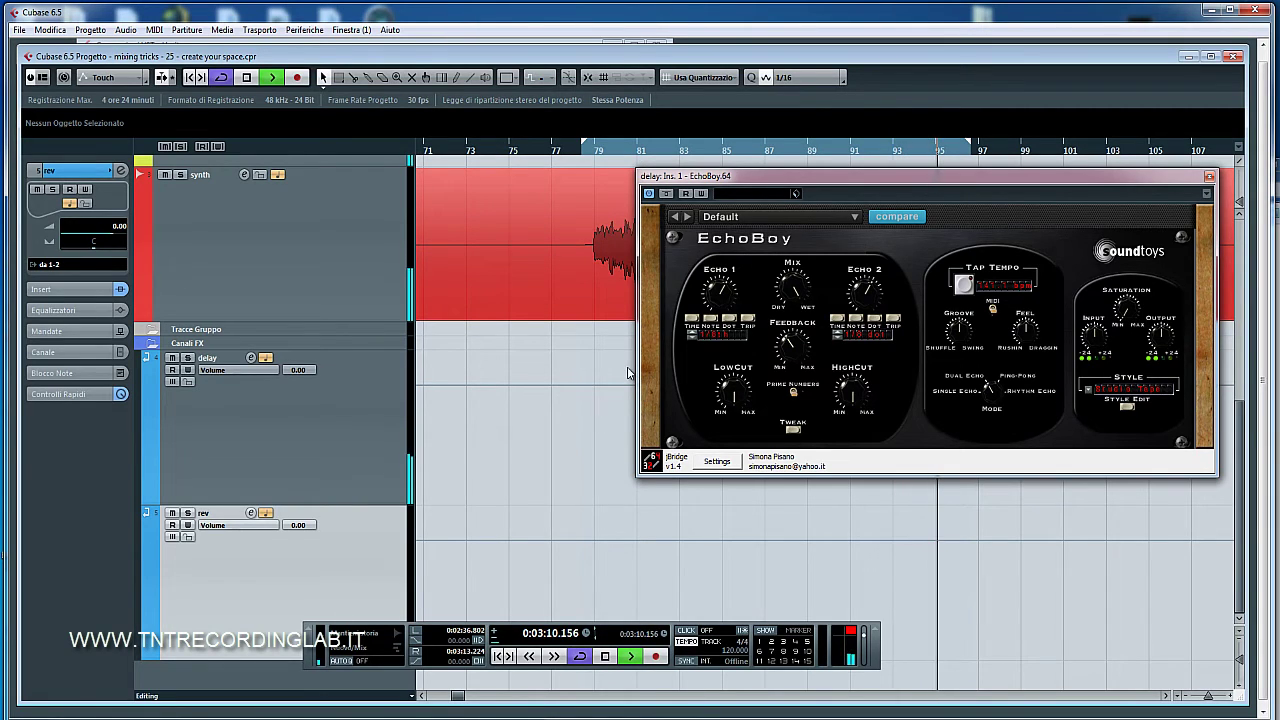
key("space")
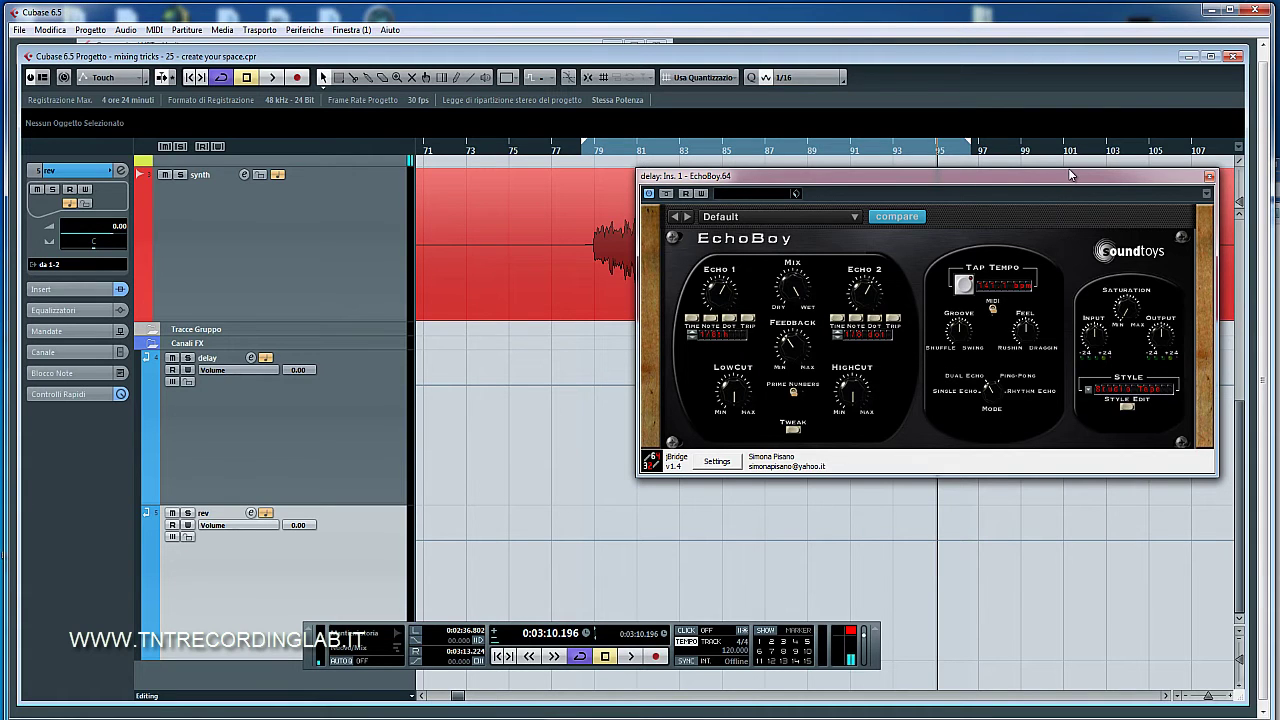
left_click_drag(1067, 176, 805, 206)
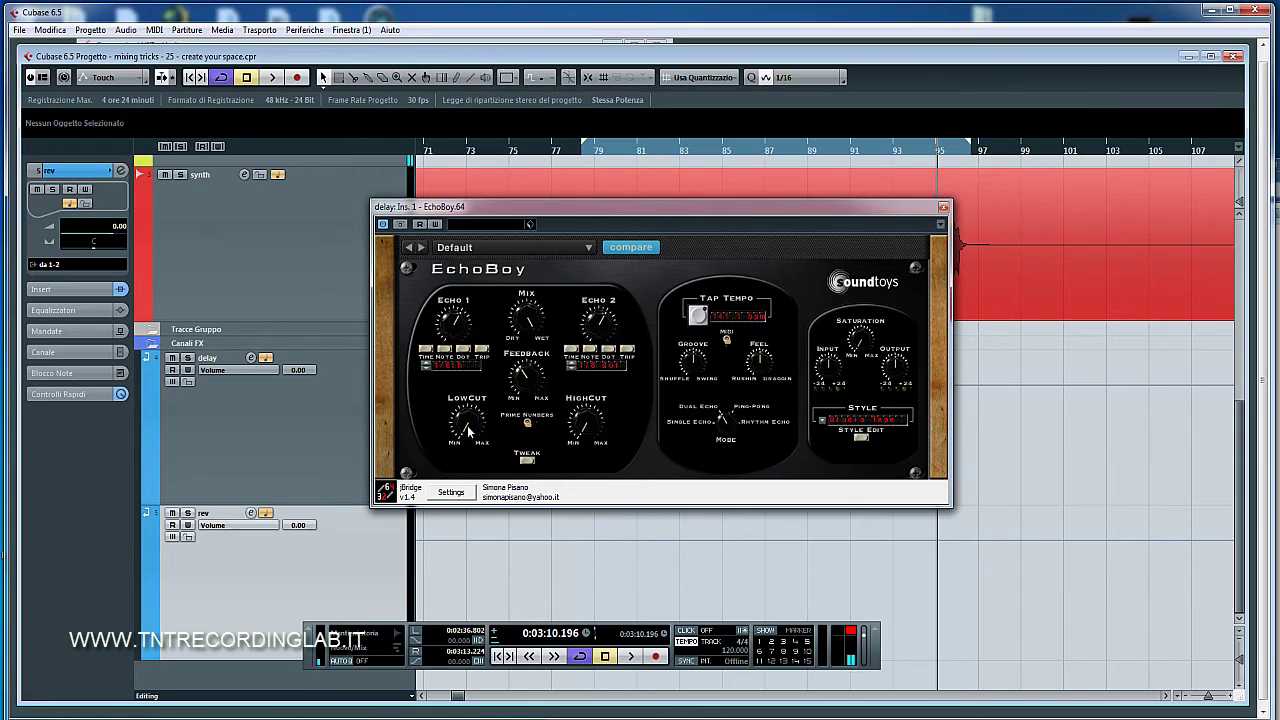
left_click(943, 208)
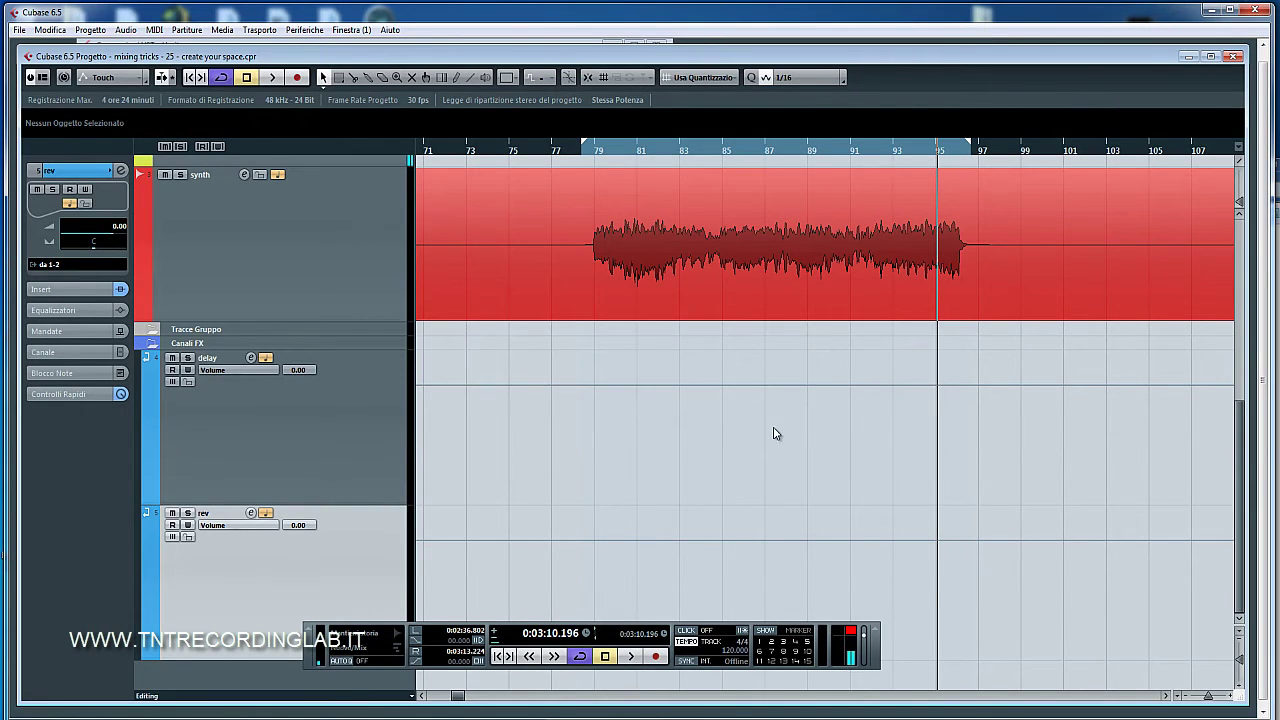
Insert FabFilter Pro-Q 2 in the delay channel's second insert slot, after EchoBoy, and reposition its window.
key("F3")
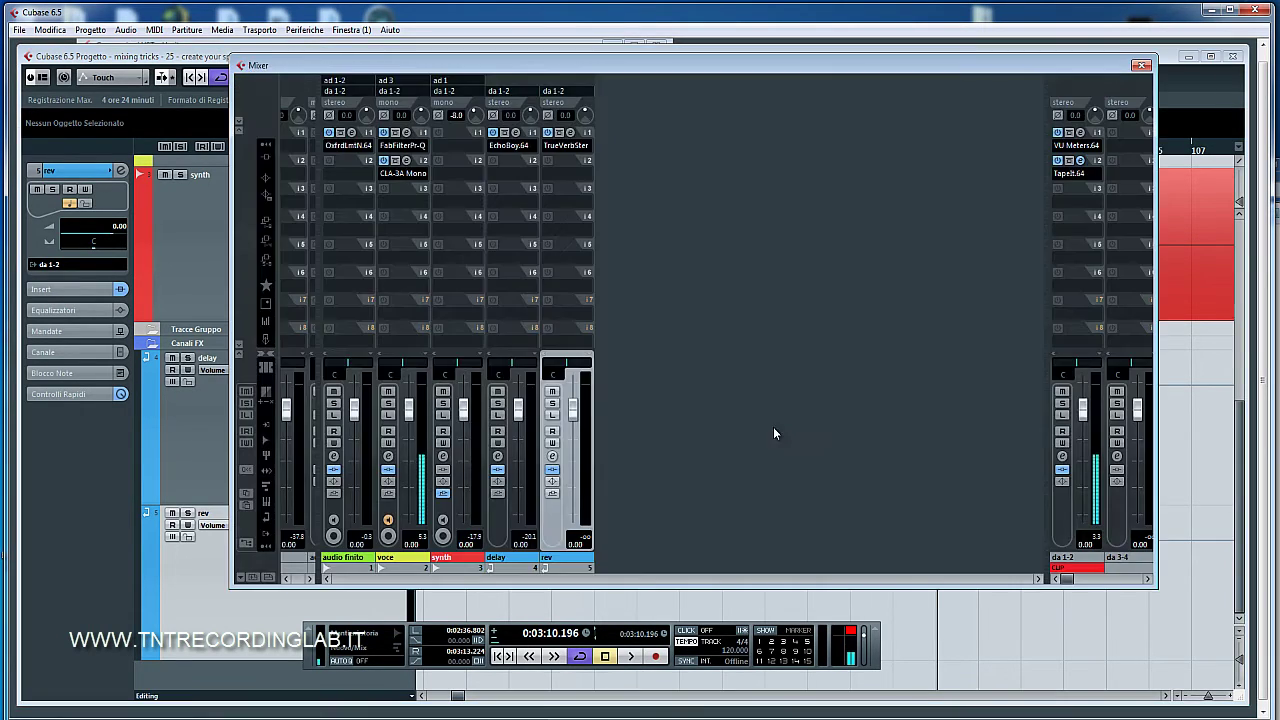
left_click(528, 176)
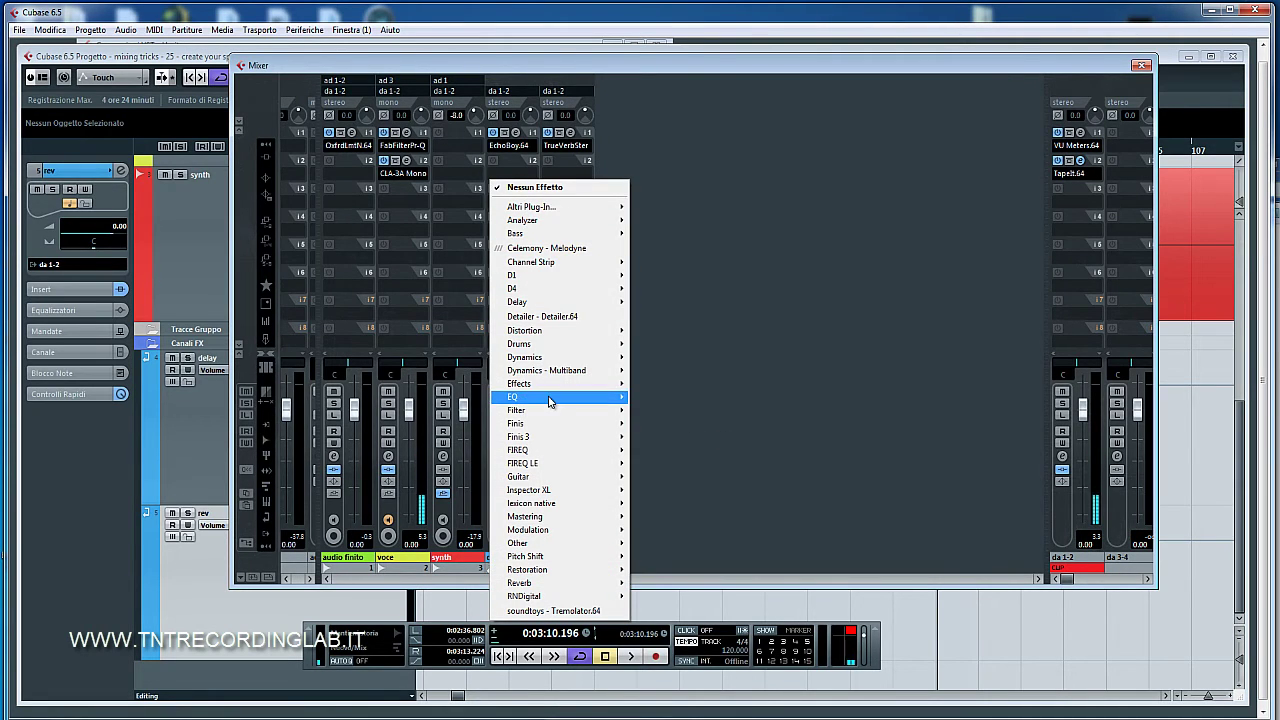
mouse_move(567, 399)
left_click(699, 498)
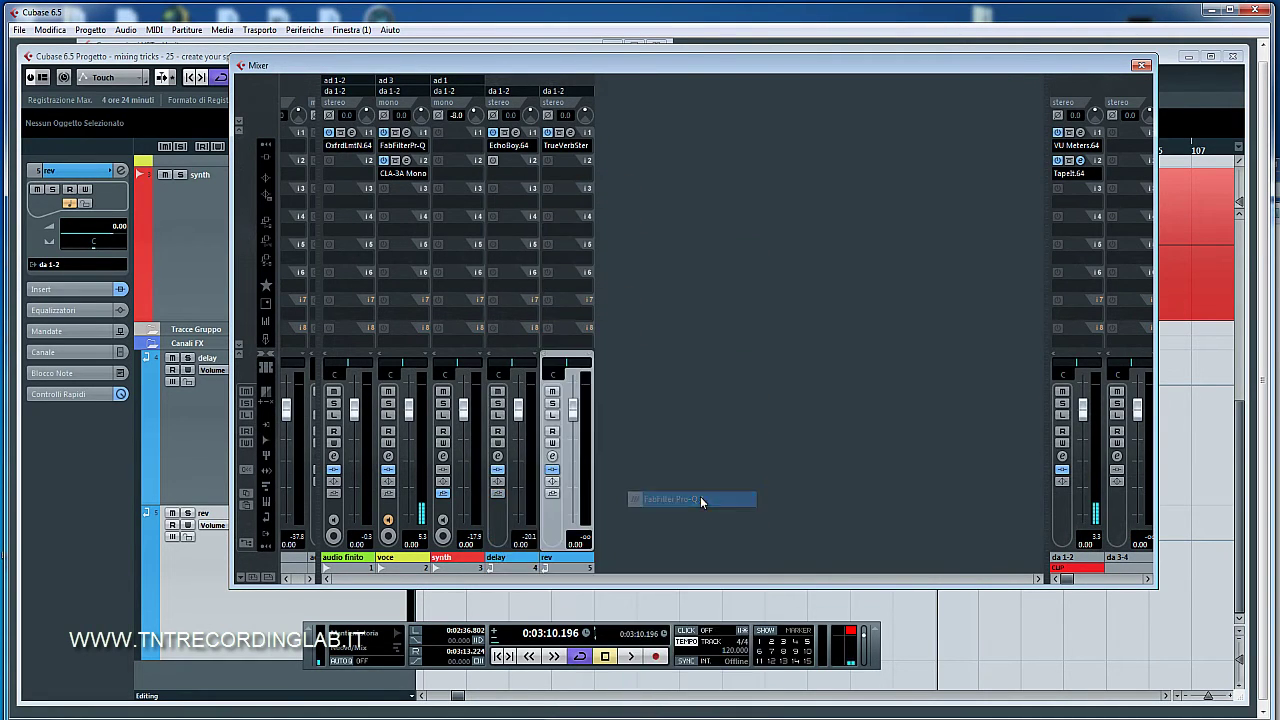
left_click_drag(632, 265, 810, 223)
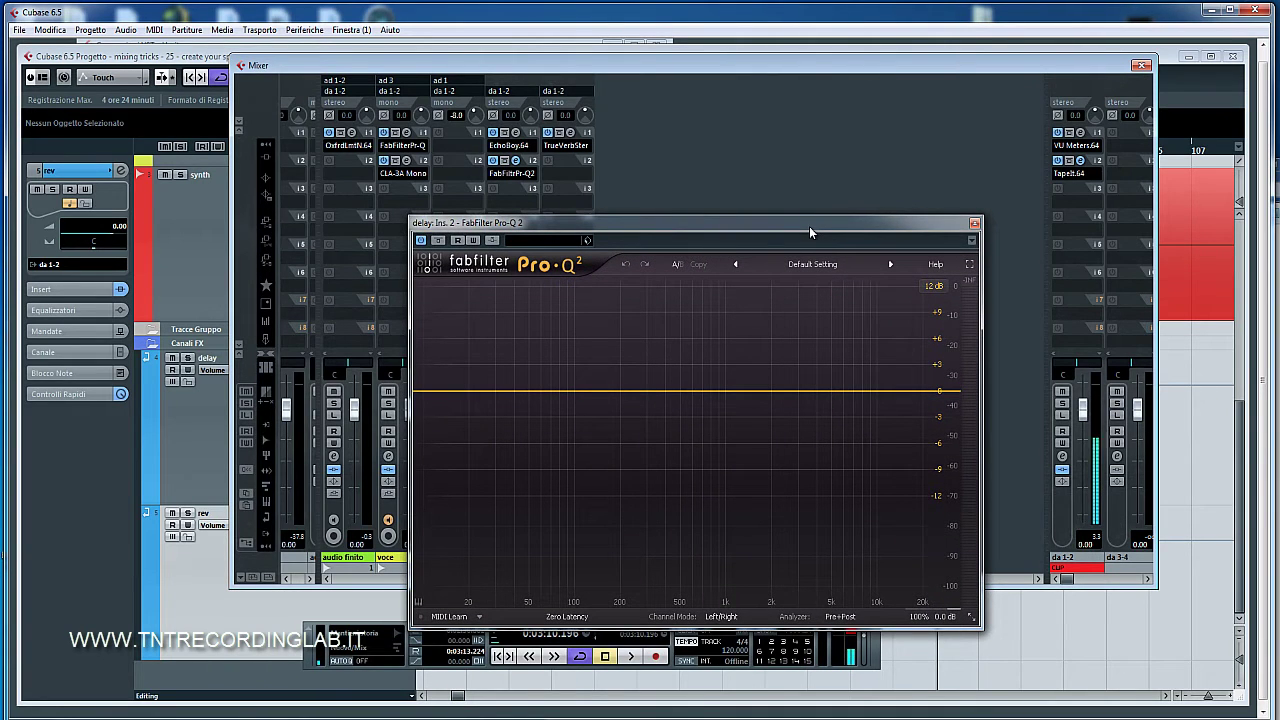
Add a high cut at 30000 Hz and a low cut at 10 Hz in Pro-Q 2, and raise the delay fader to 6.02 dB.
left_click(957, 392)
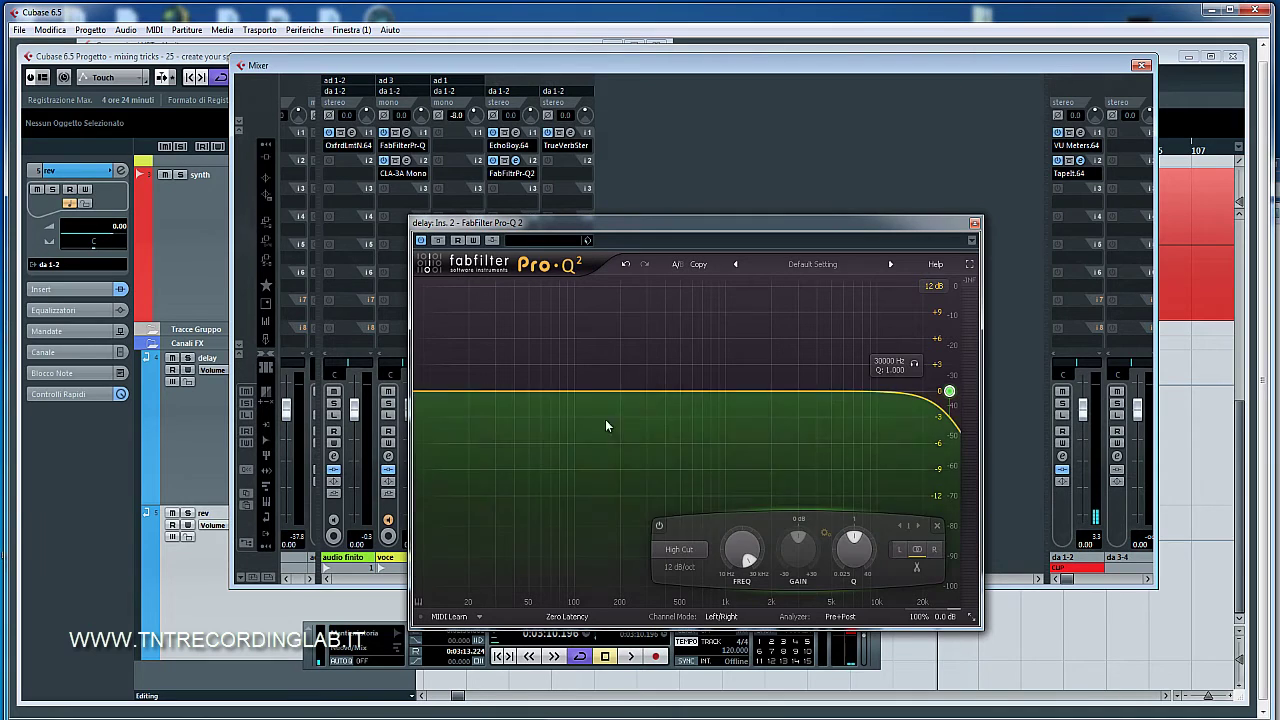
left_click(421, 398)
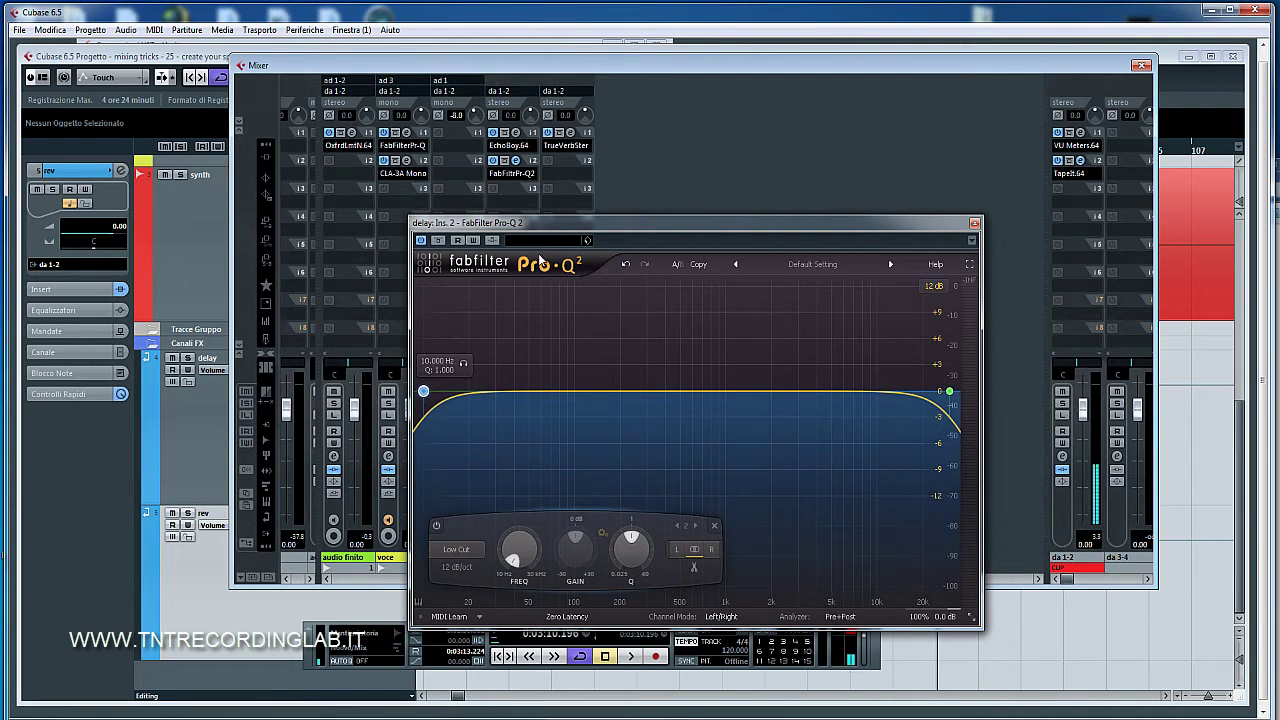
left_click_drag(558, 229, 771, 180)
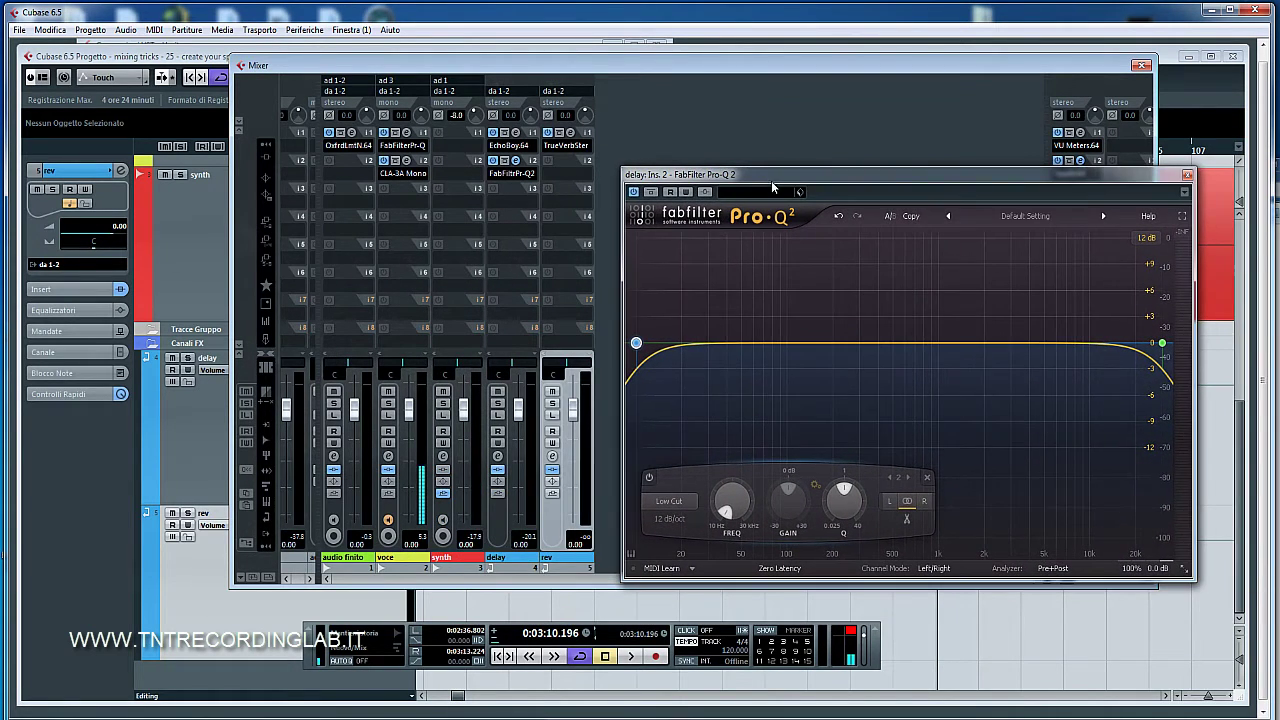
left_click_drag(519, 417, 517, 403)
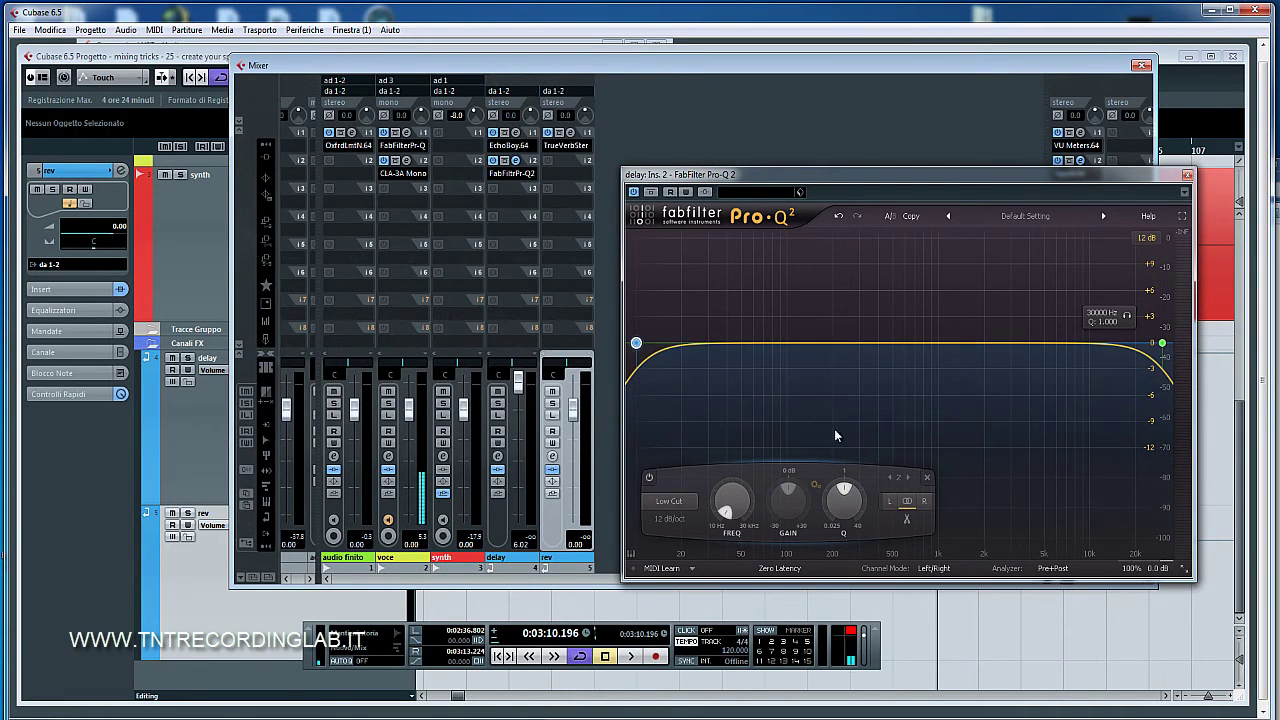
With the synth playing, lower the Pro-Q 2 high cut frequency to about 7805 Hz.
left_click(1162, 343)
key("space")
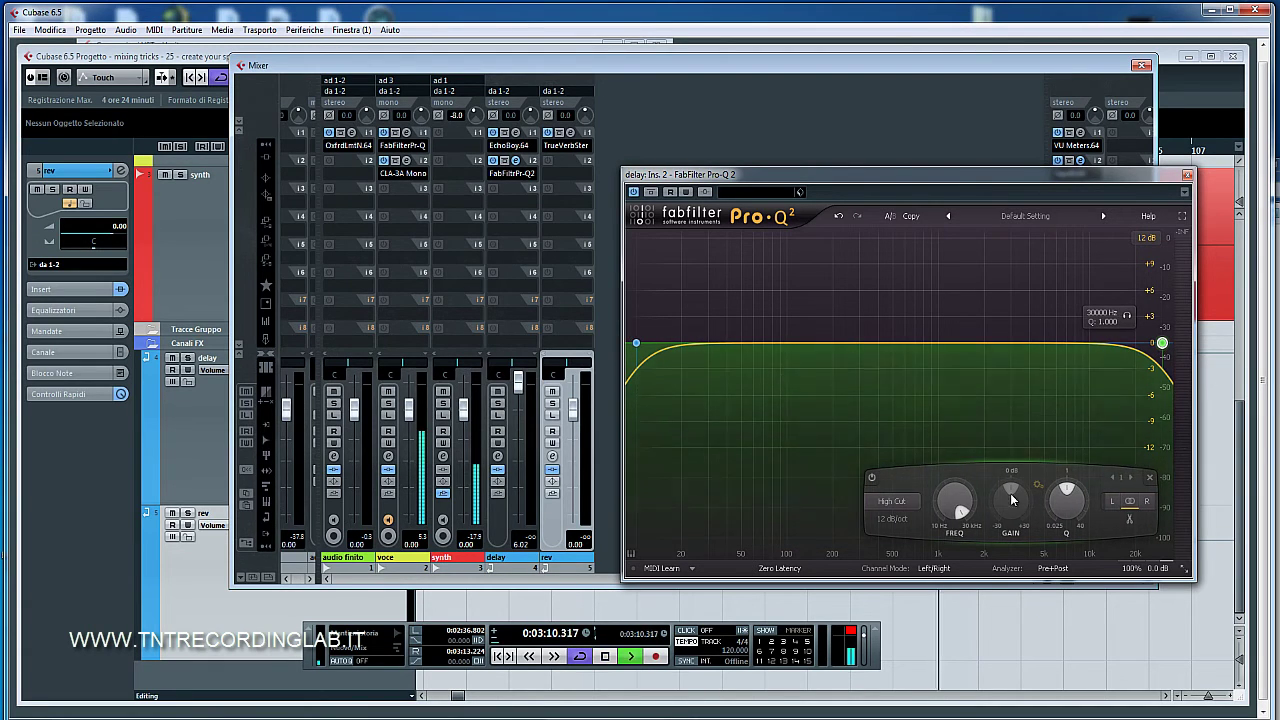
left_click_drag(960, 510, 963, 514)
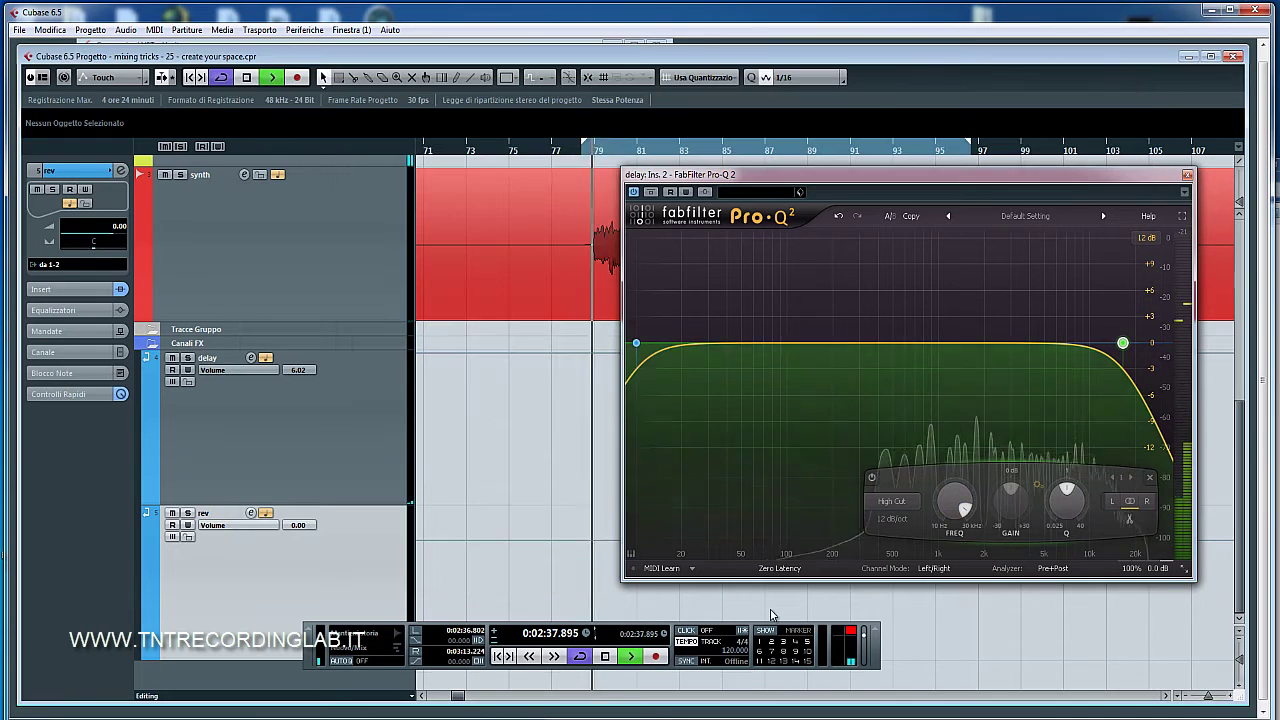
mouse_move(963, 510)
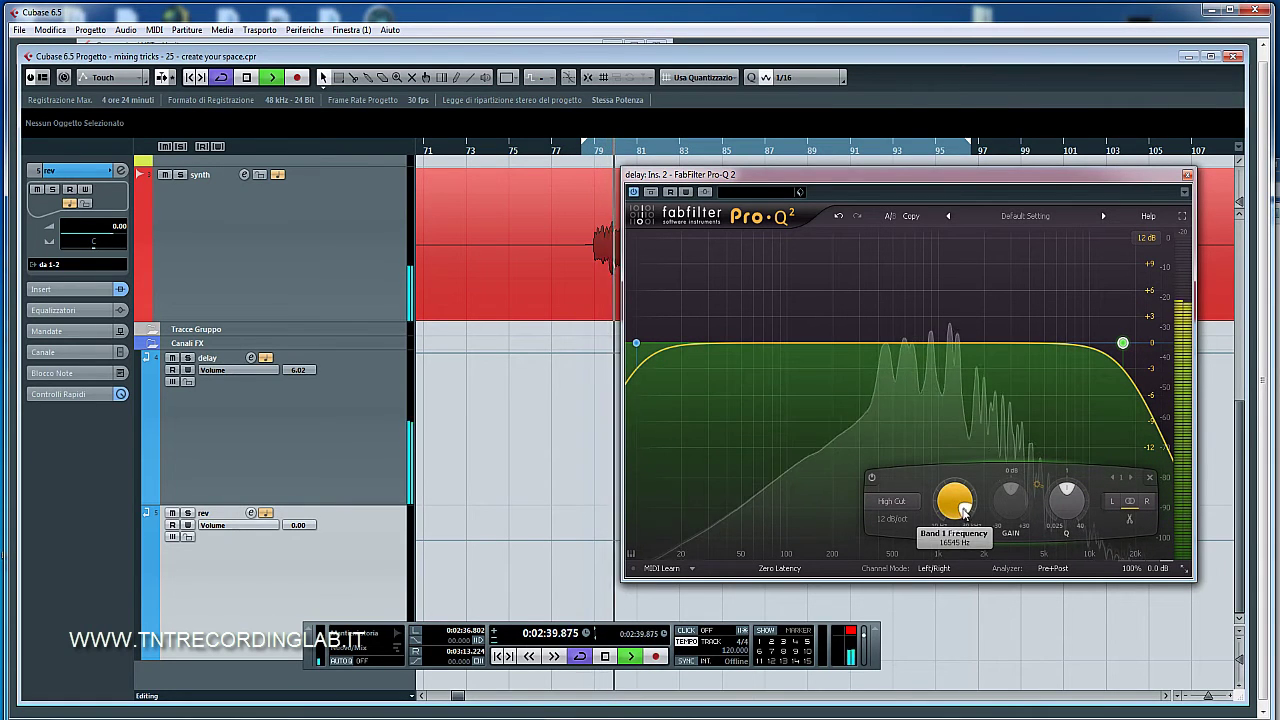
left_click_drag(963, 510, 990, 512)
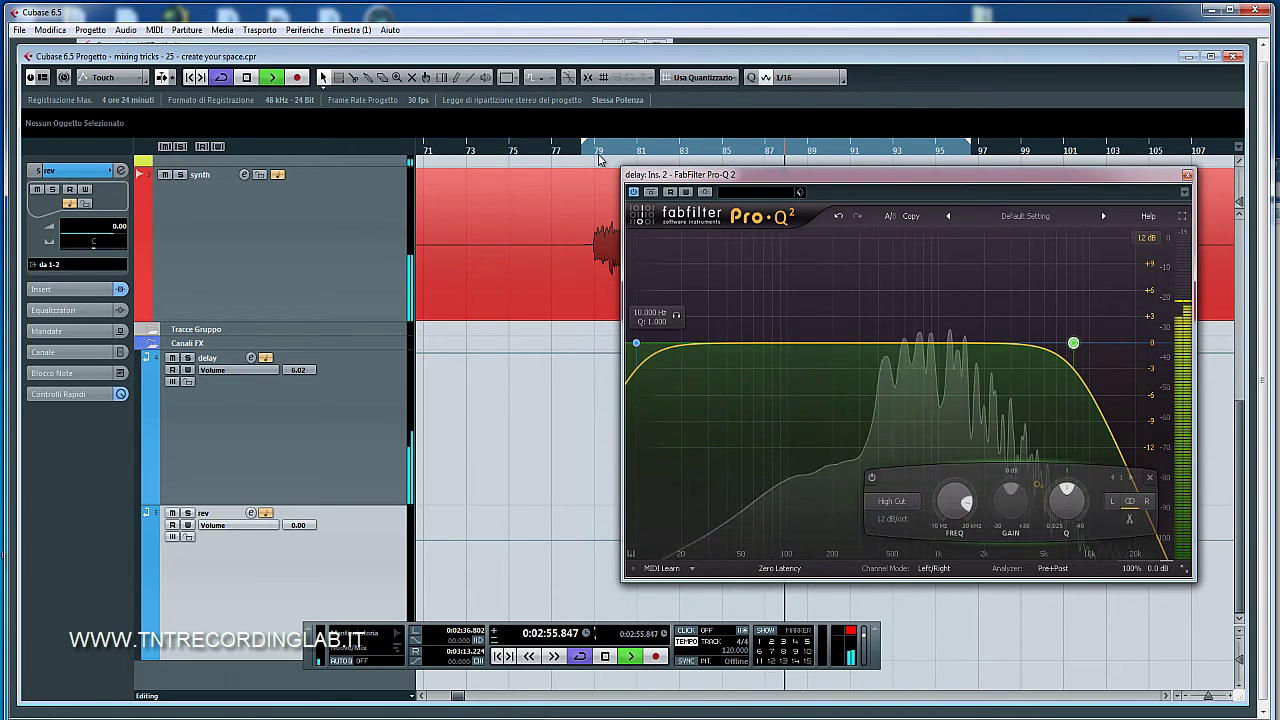
Raise the Pro-Q 2 low cut frequency to about 175 Hz and audition the filtered delay in short passages.
left_click(636, 343)
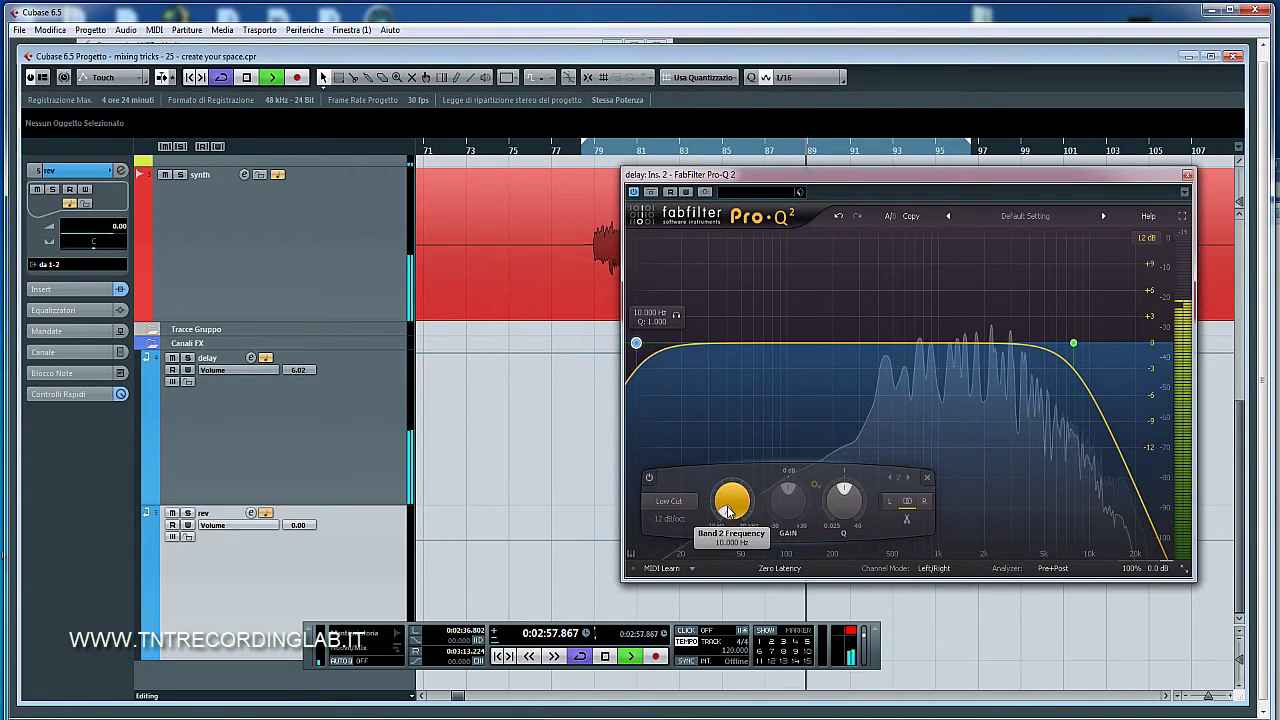
left_click_drag(729, 512, 712, 455)
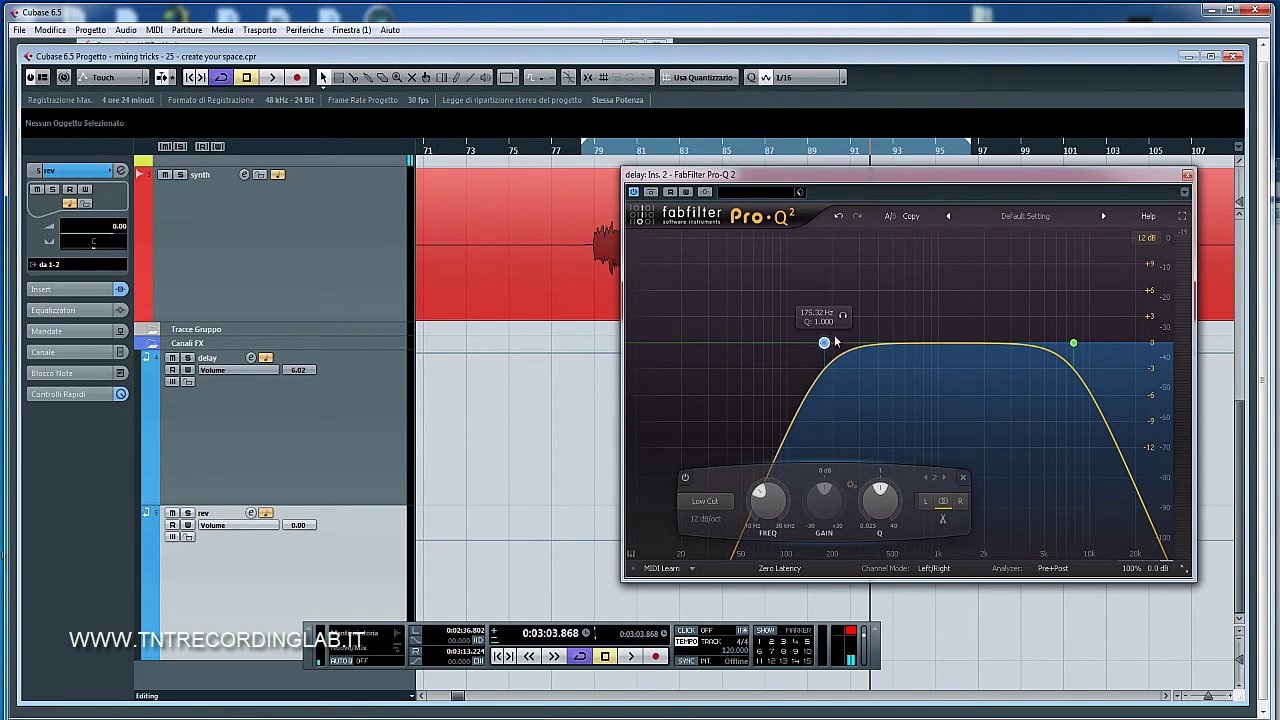
key("space")
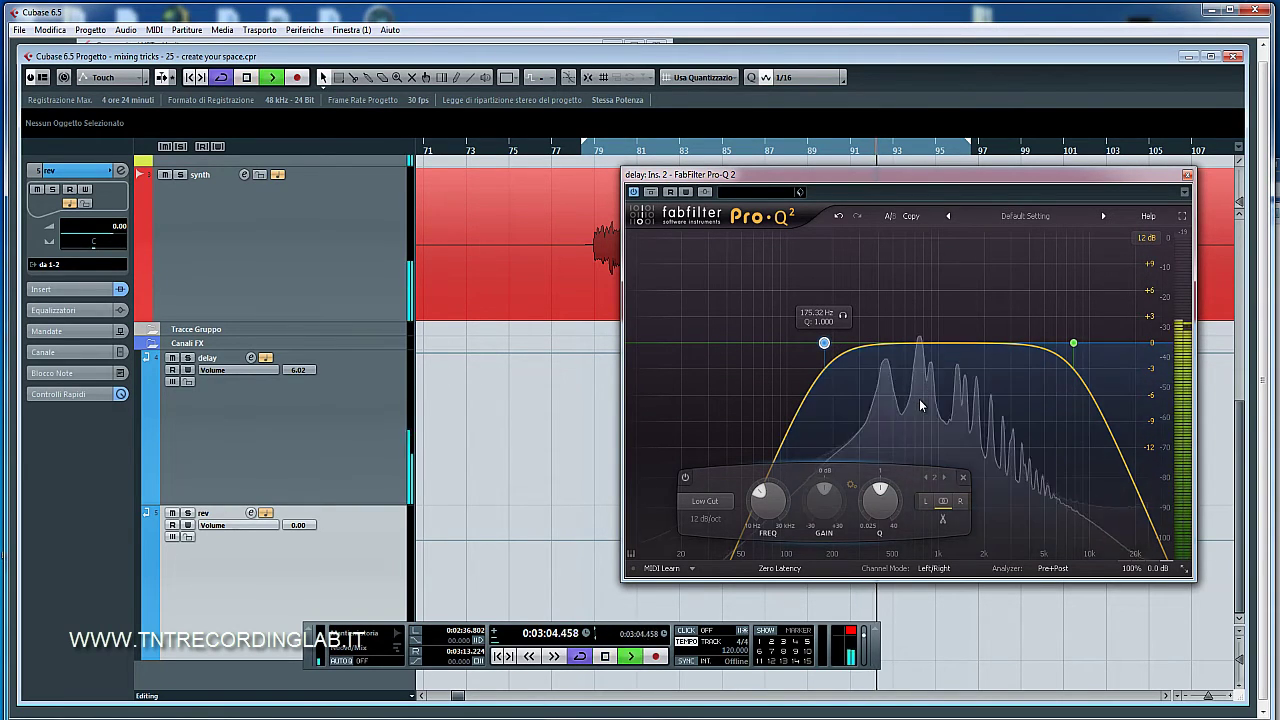
key("space")
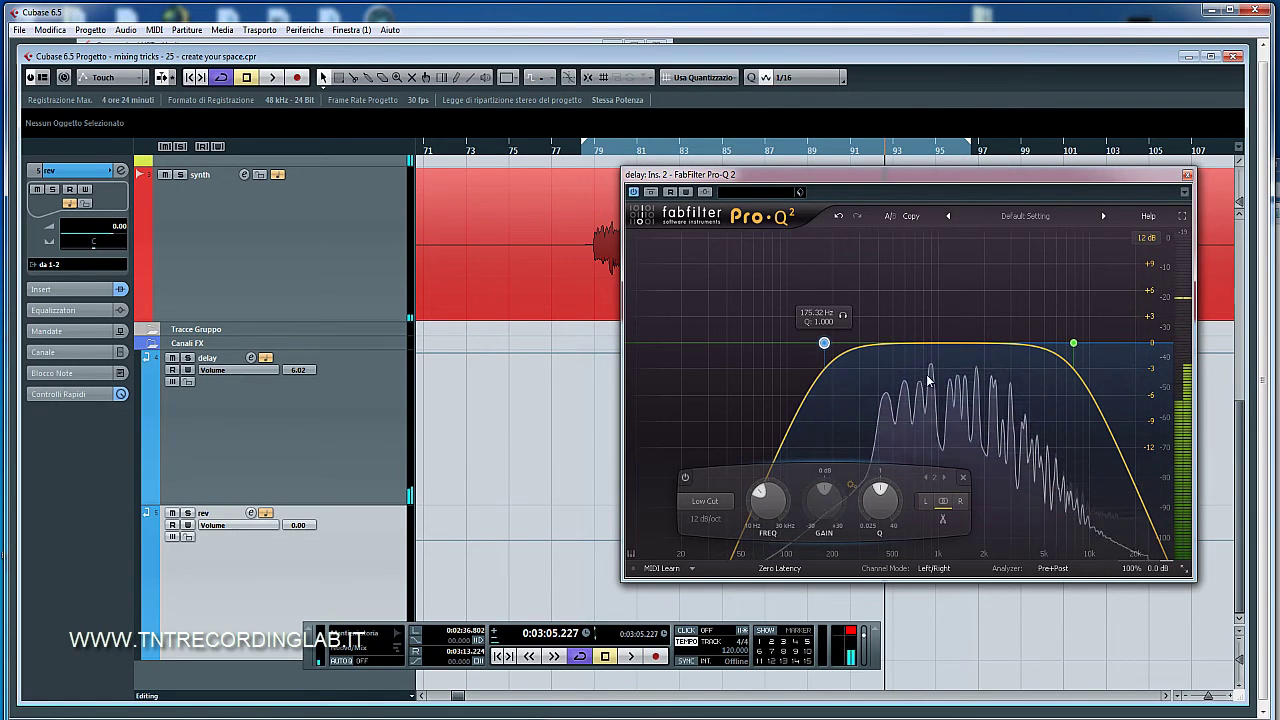
key("space")
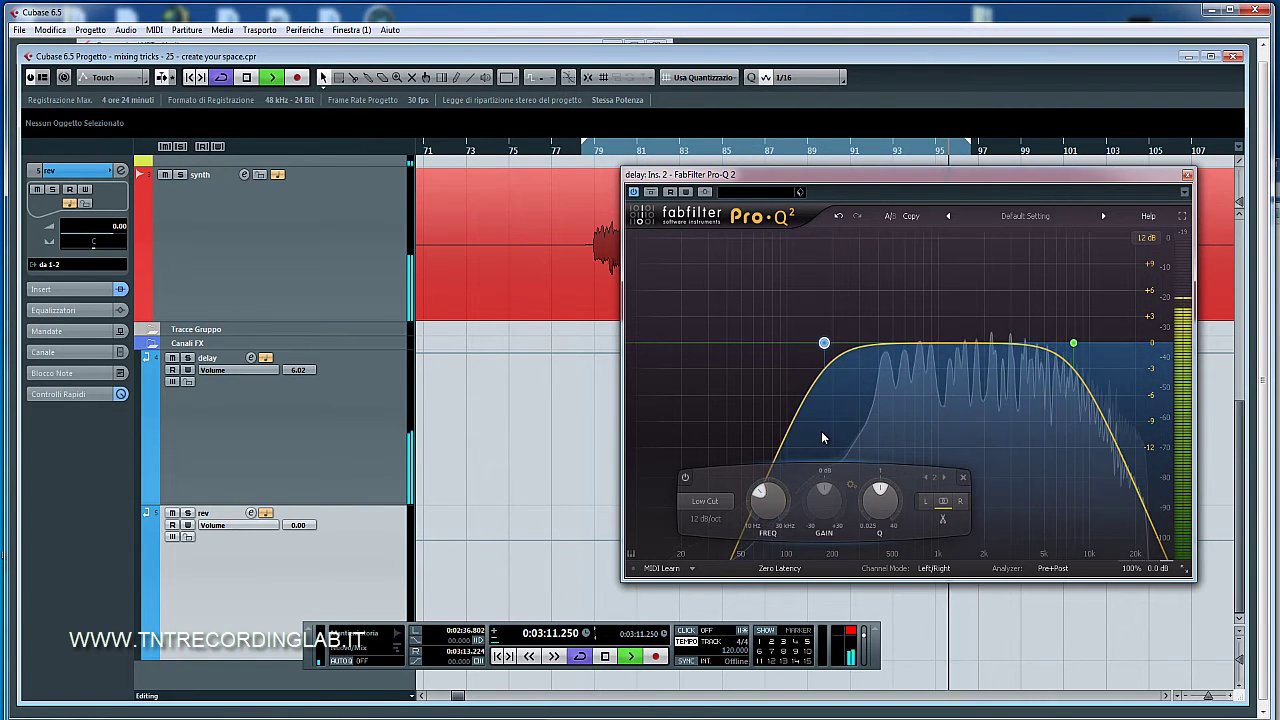
key("space")
Examine the Pro-Q 2 filter curve in full-screen view, and return the plug-in to its normal window size.
left_click(893, 344)
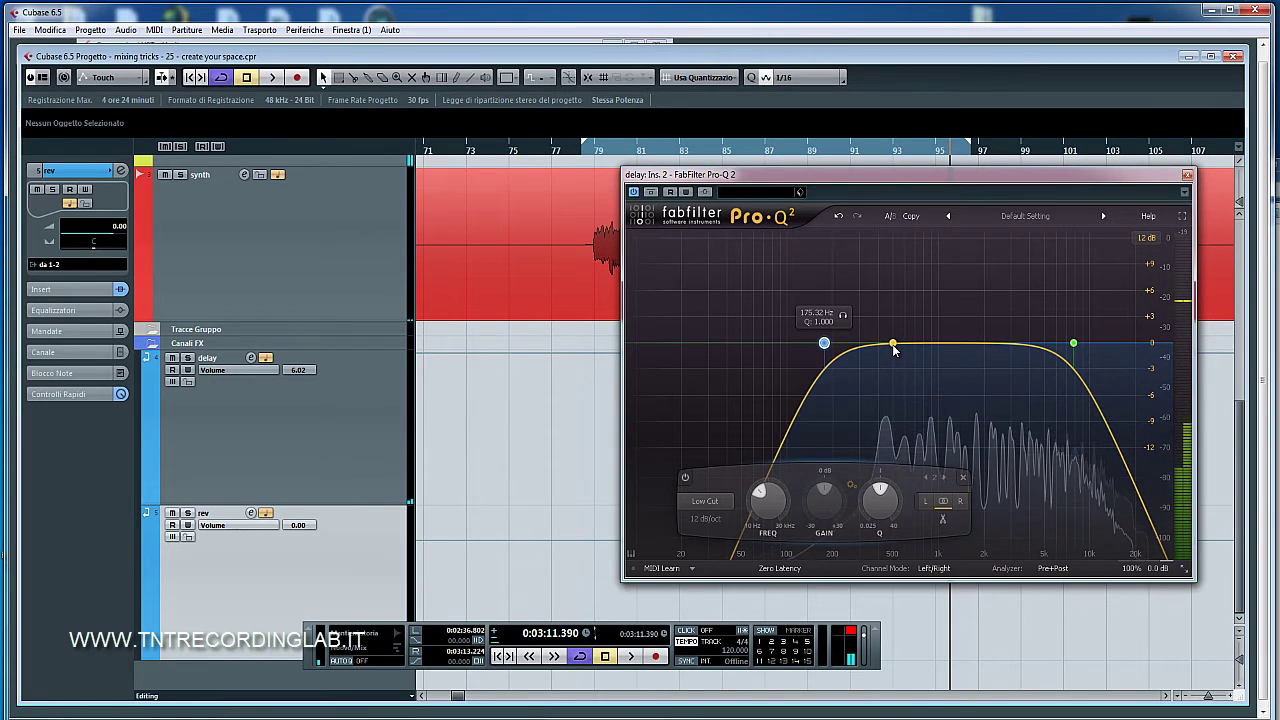
left_click(893, 344, "alt")
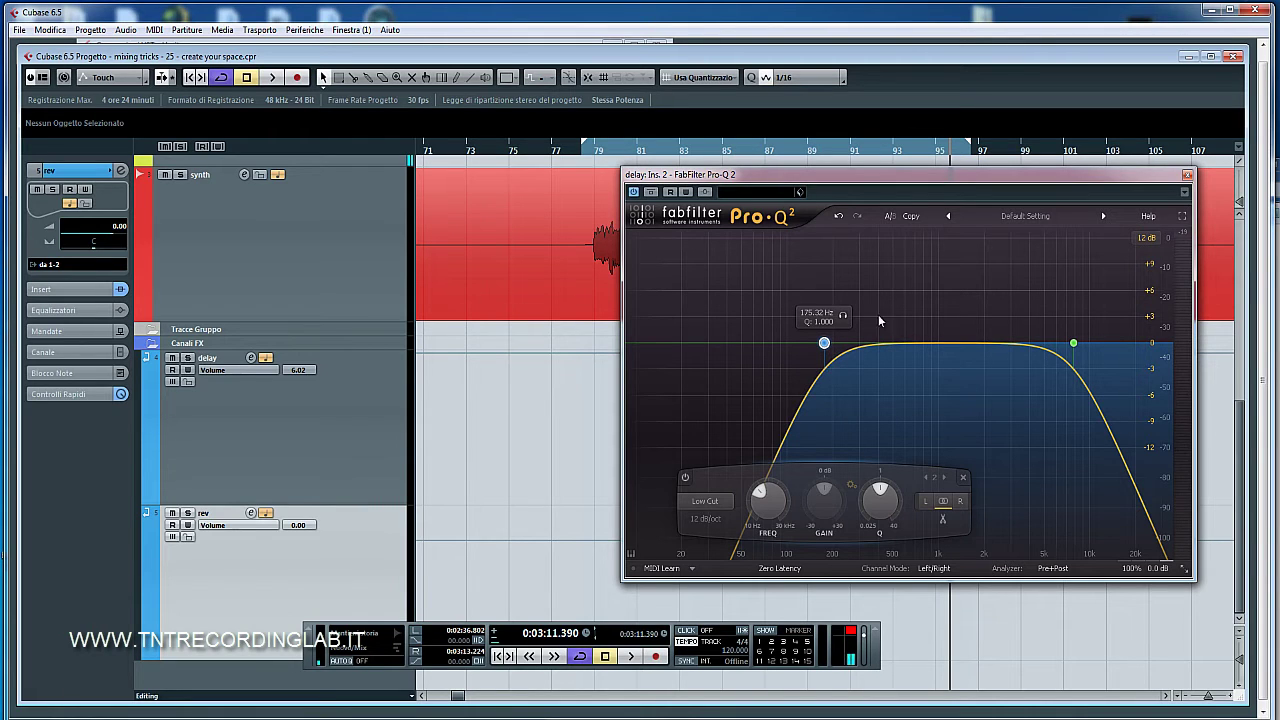
left_click(1181, 217)
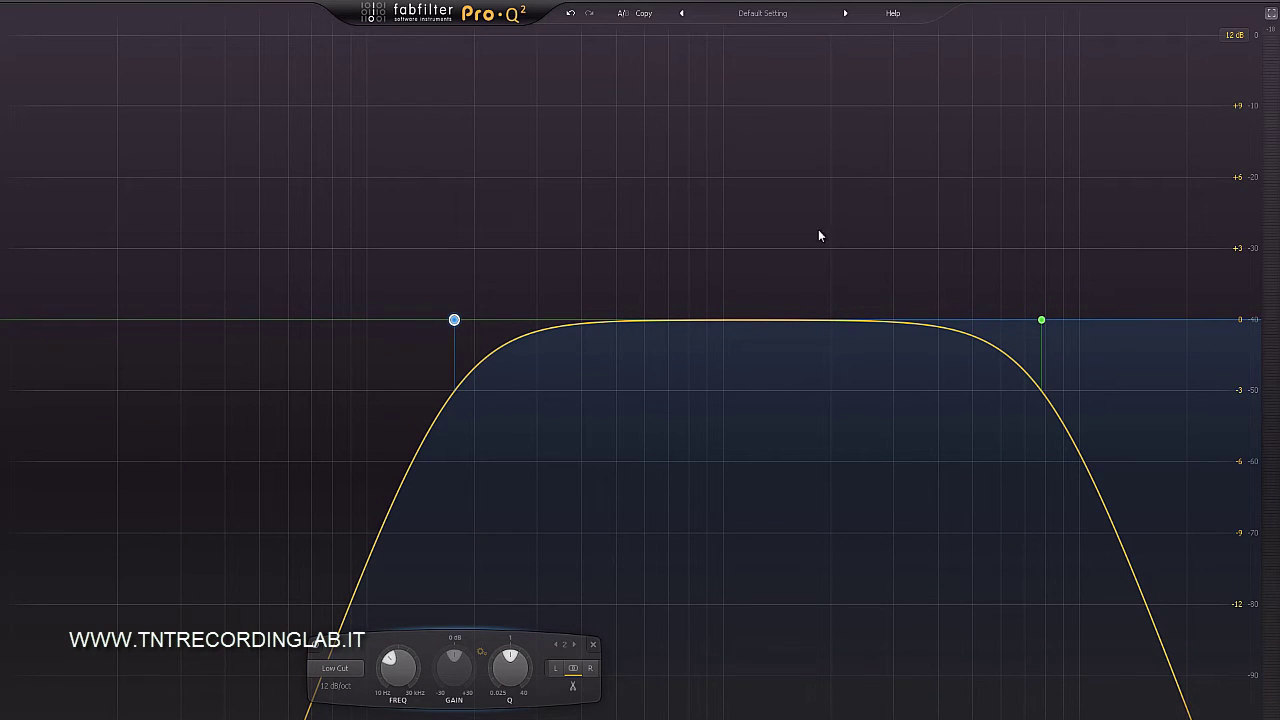
left_click(1269, 13)
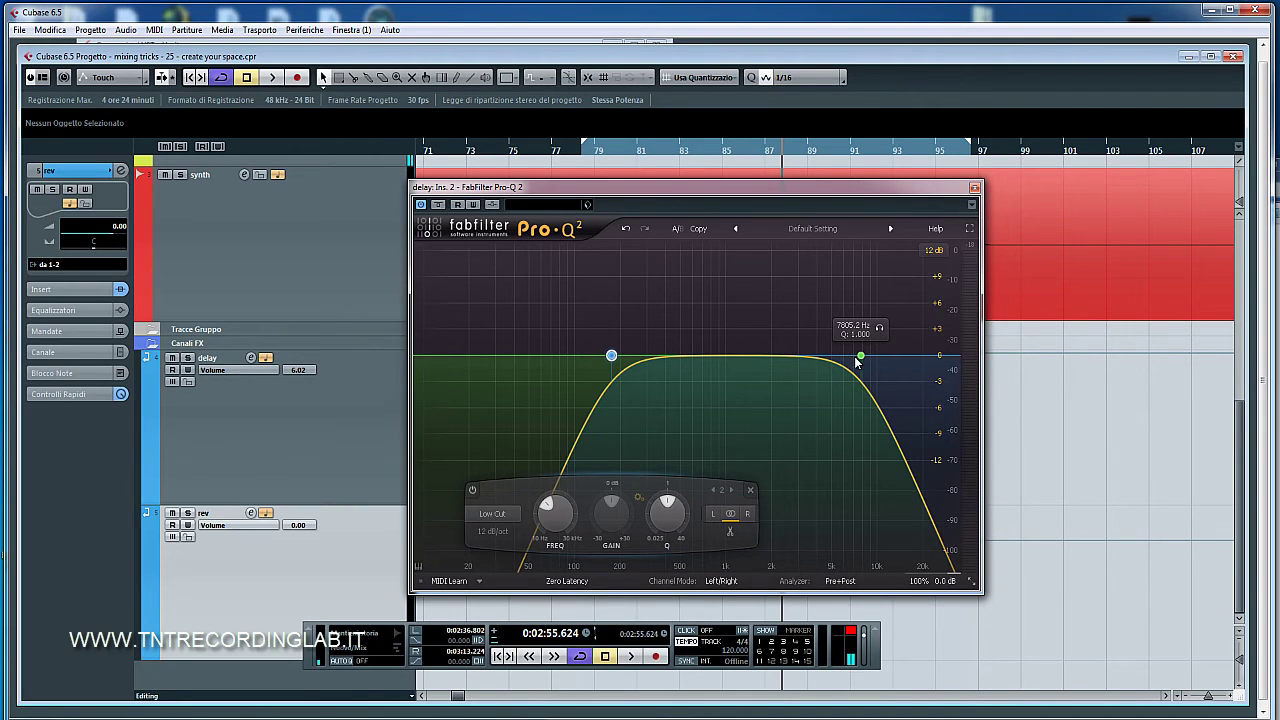
Compare the delay from the start of the loop near bar 79, first with Pro-Q 2 bypassed and again with it active.
left_click(588, 150)
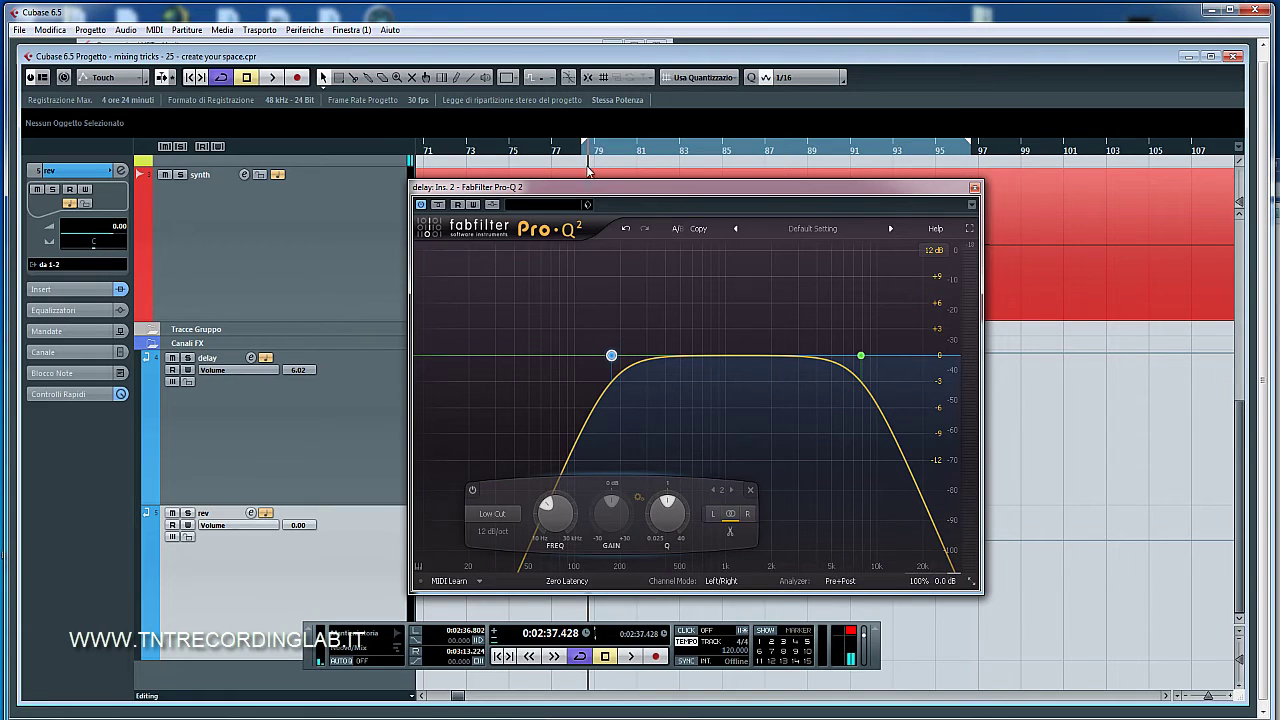
left_click(445, 208)
key("space")
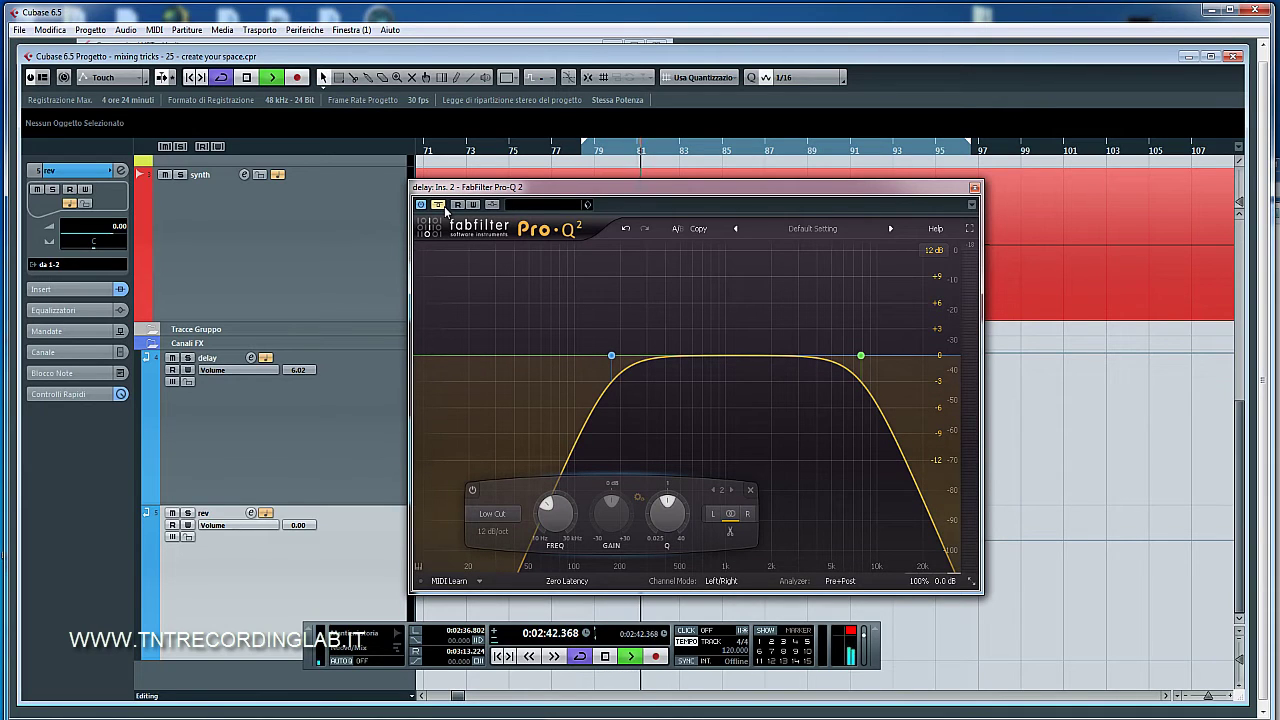
key("space")
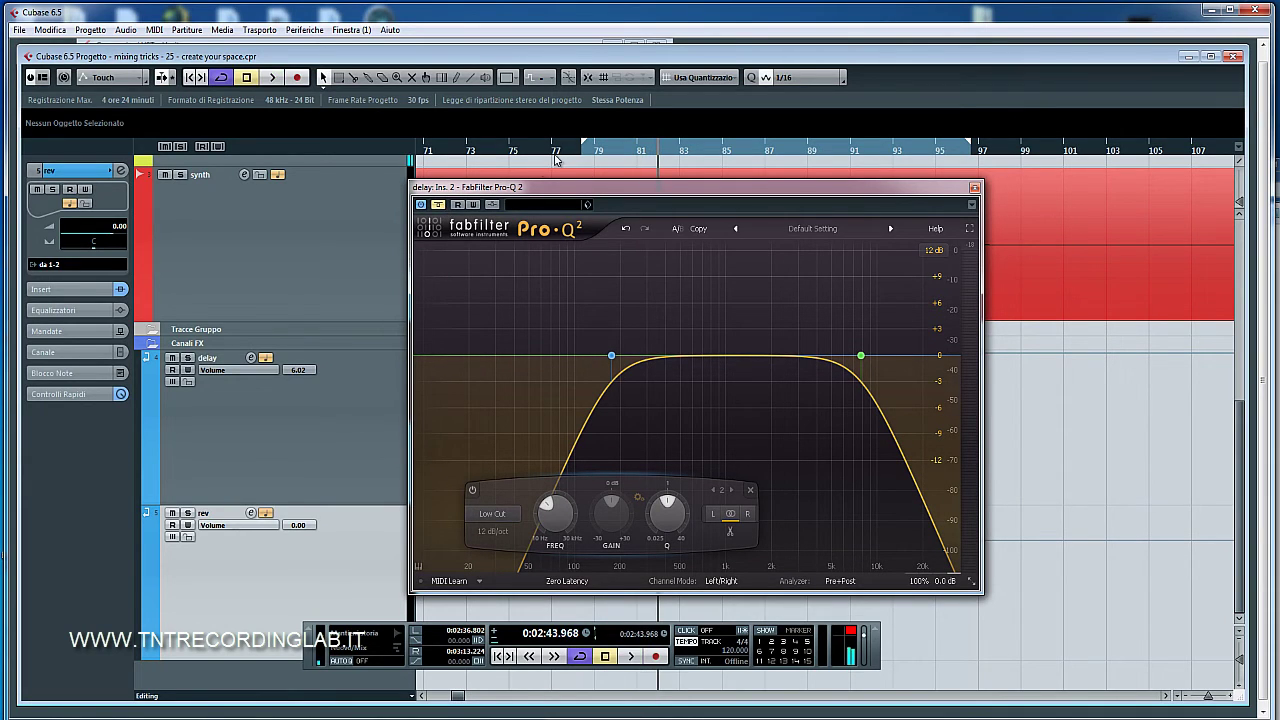
left_click(583, 157)
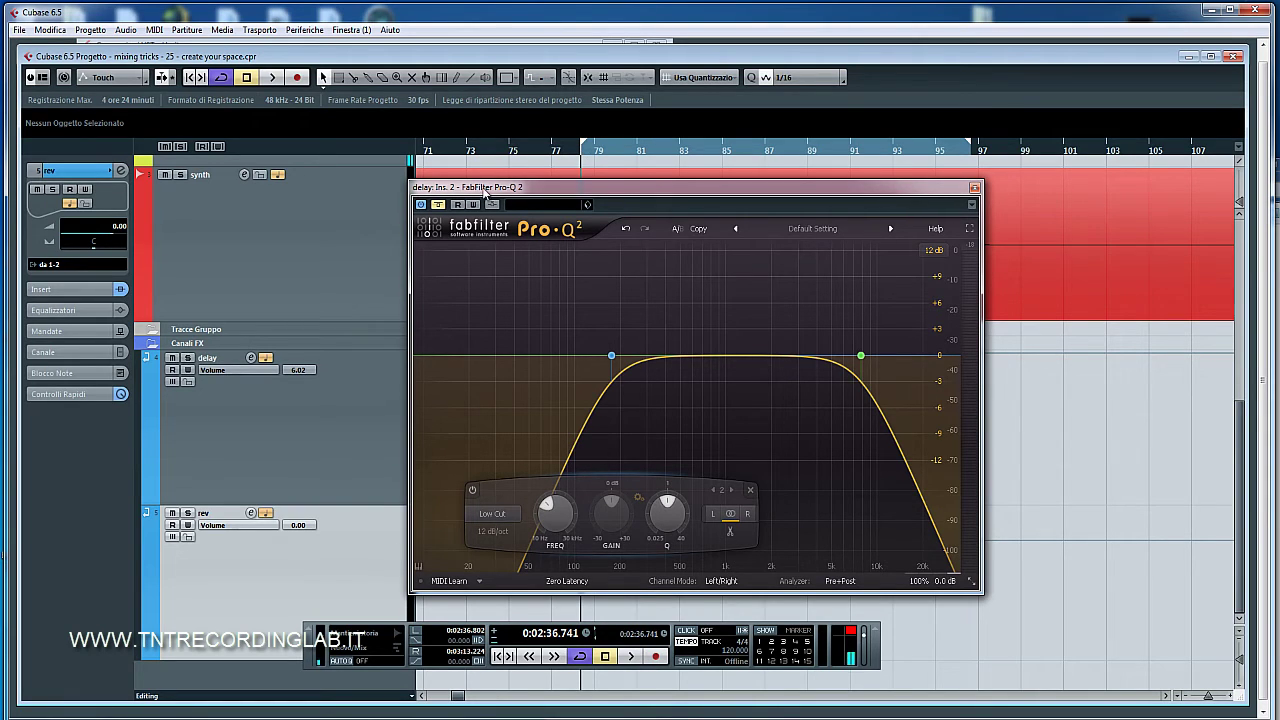
key("space")
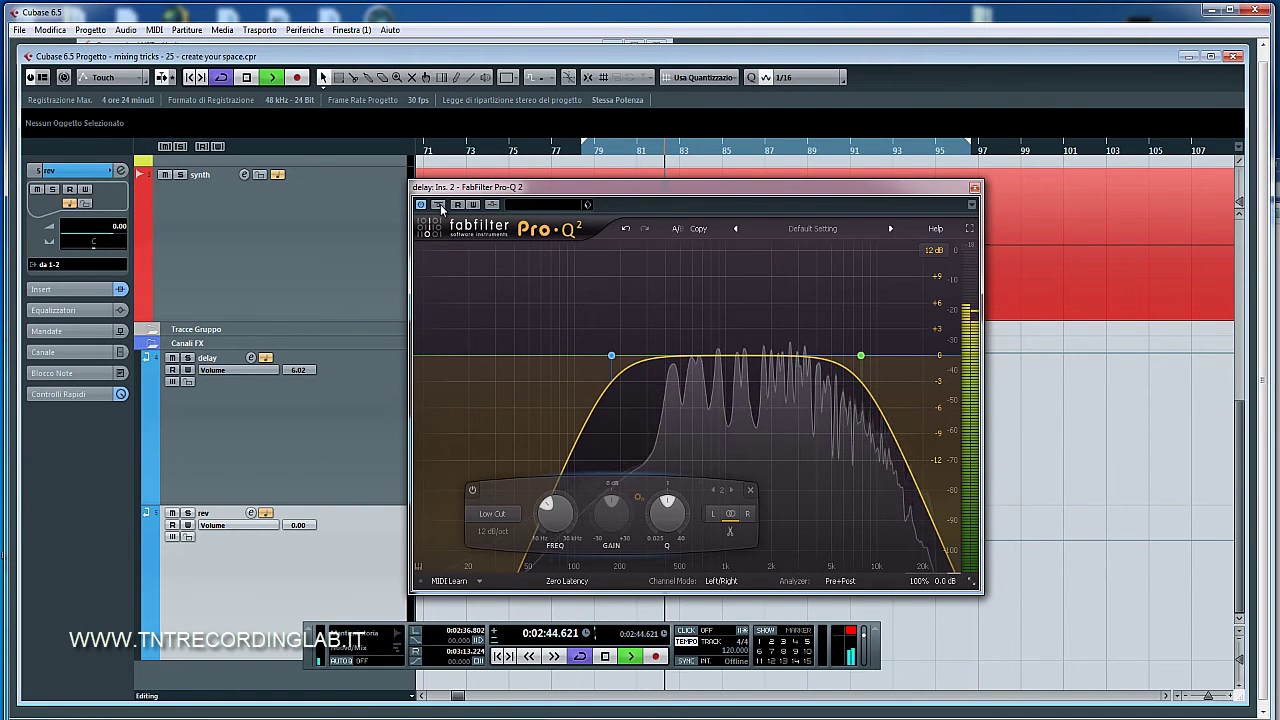
key("space")
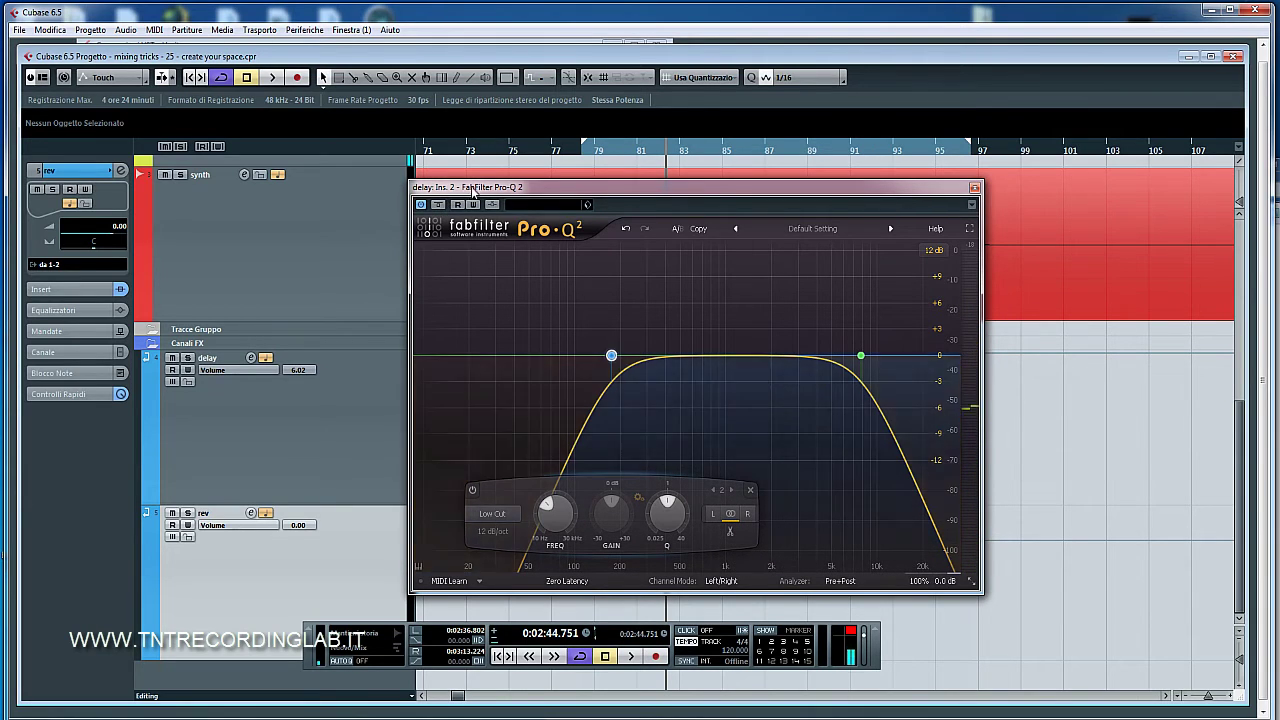
Repeat the bypassed and active Pro-Q 2 comparison on the synth's delay, playing from around bar 80.
left_click(615, 155)
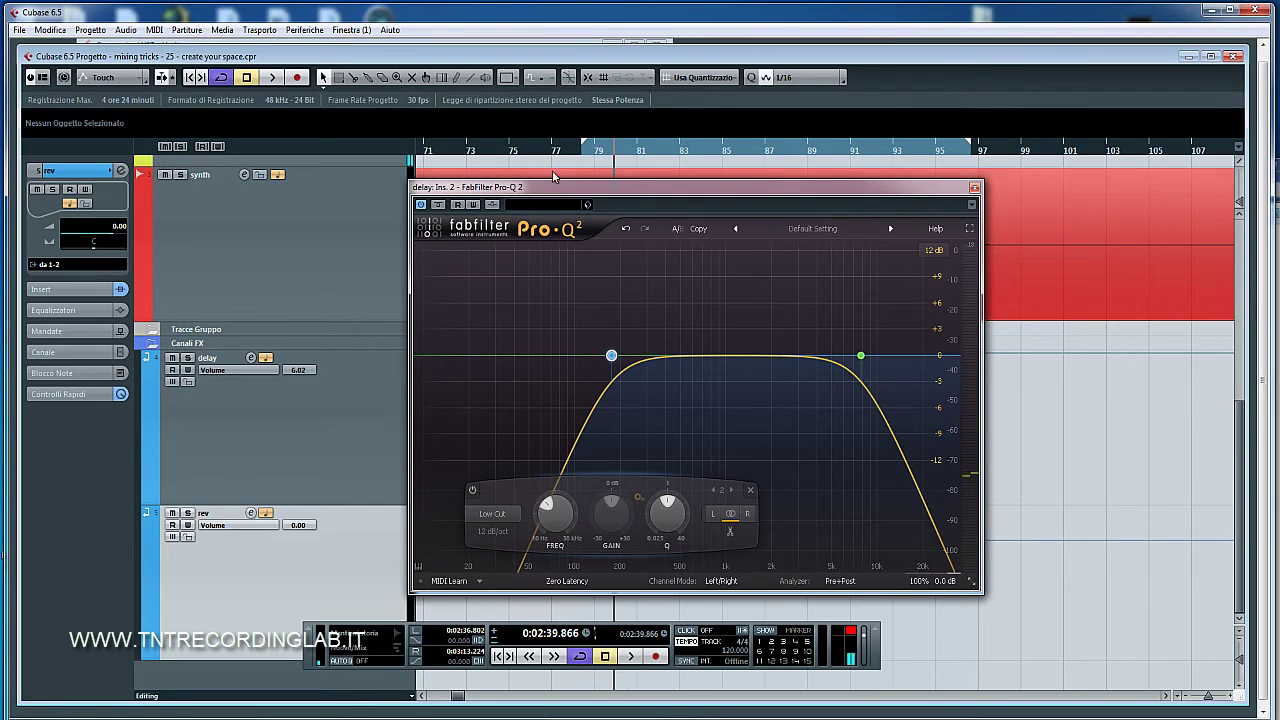
left_click(439, 204)
key("space")
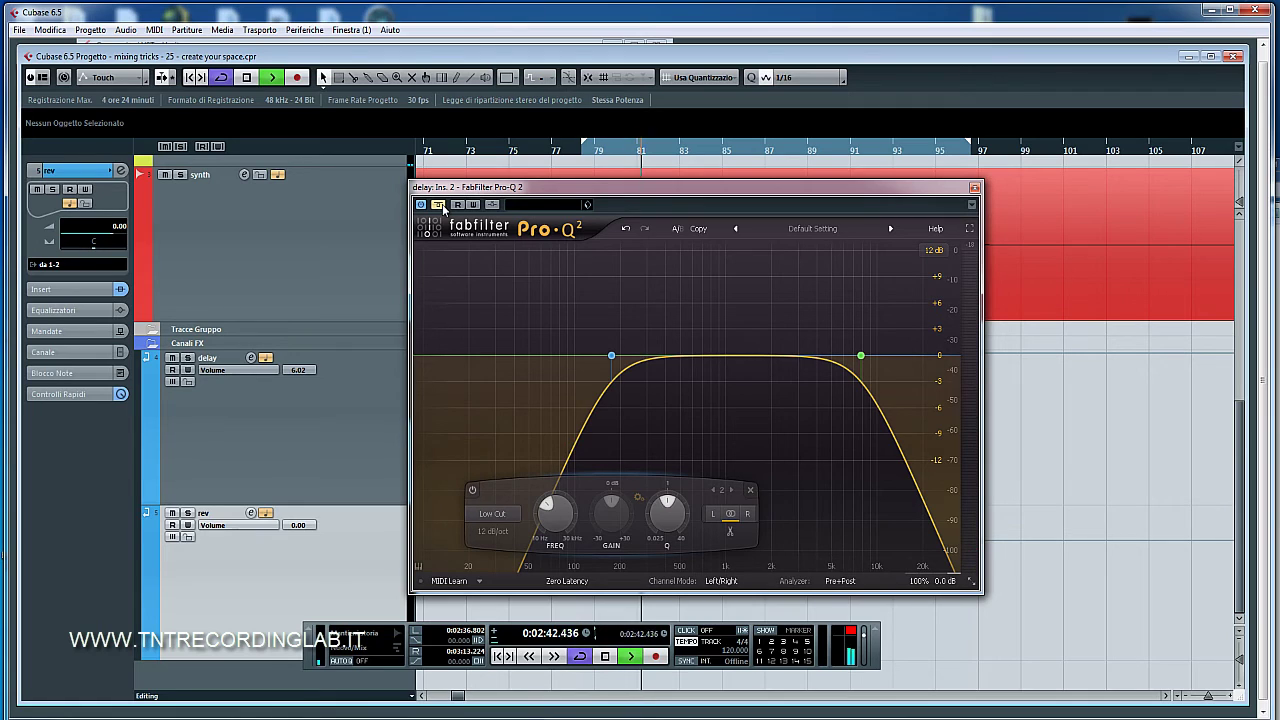
key("space")
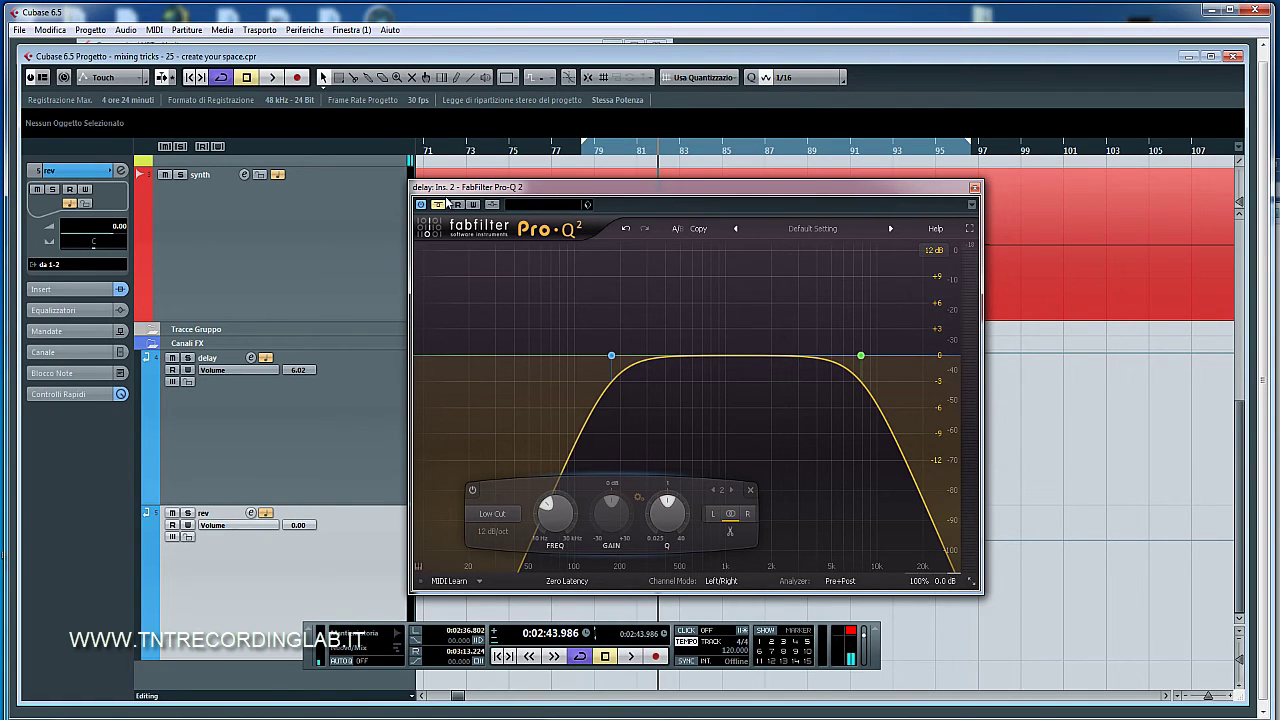
left_click(623, 155)
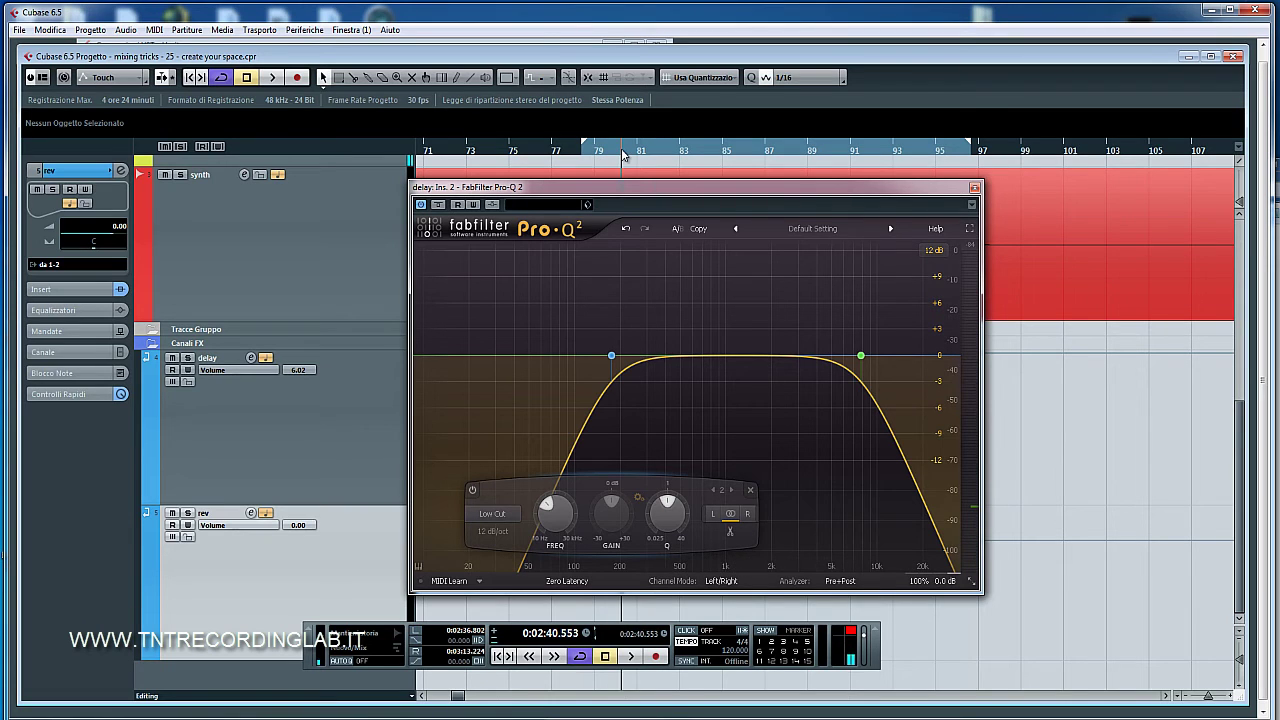
key("space")
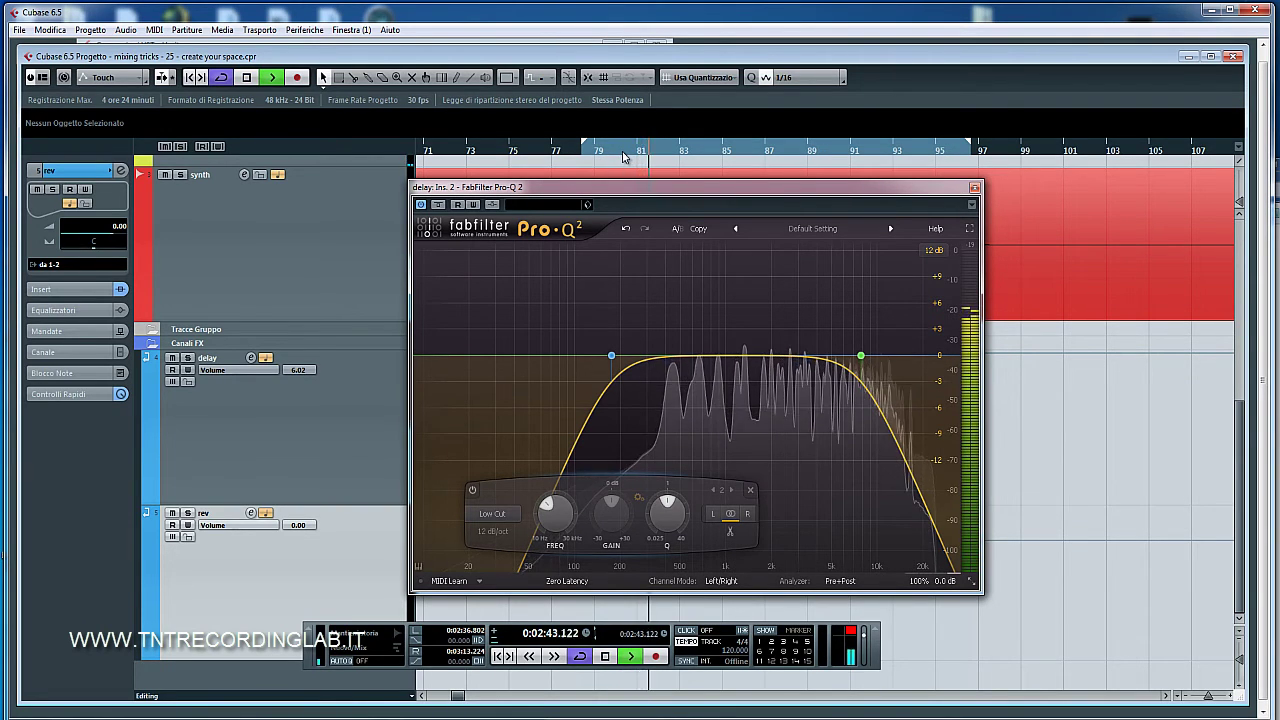
key("space")
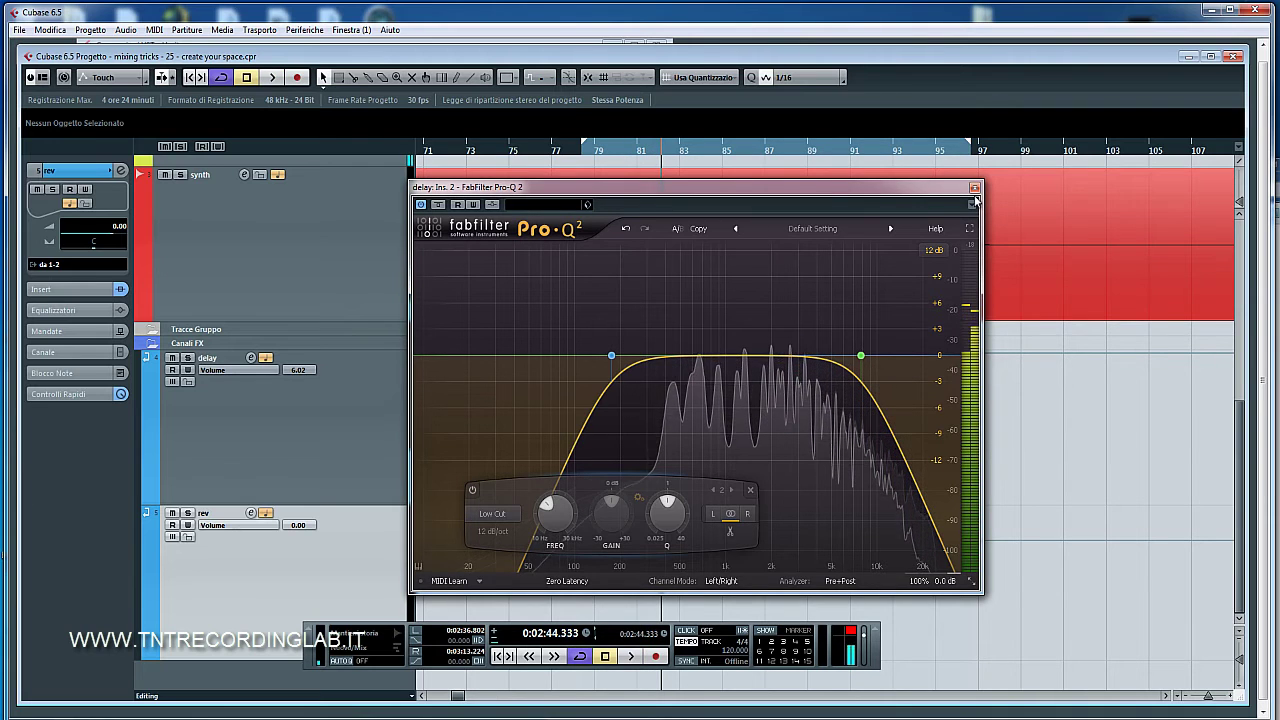
Close the Pro-Q 2 window and lower the delay channel's fader in the mixer to about -7.32 dB.
left_click(974, 187)
key("F3")
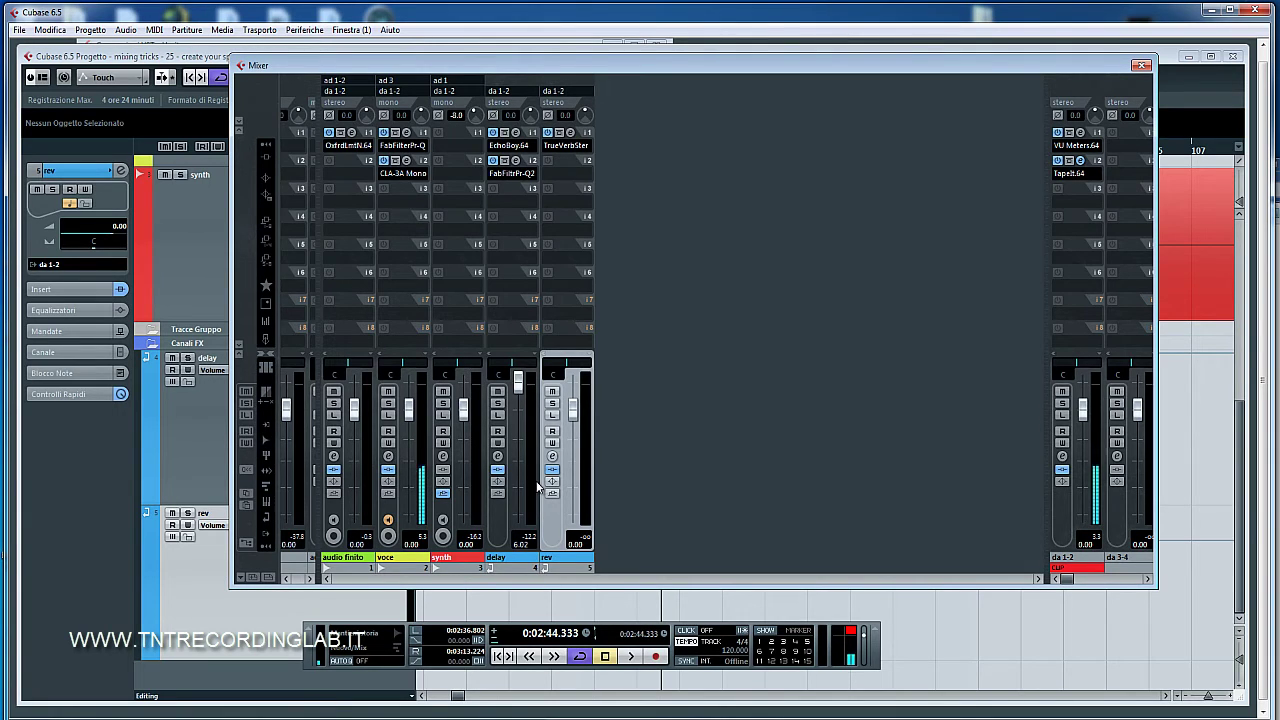
left_click_drag(521, 382, 521, 440)
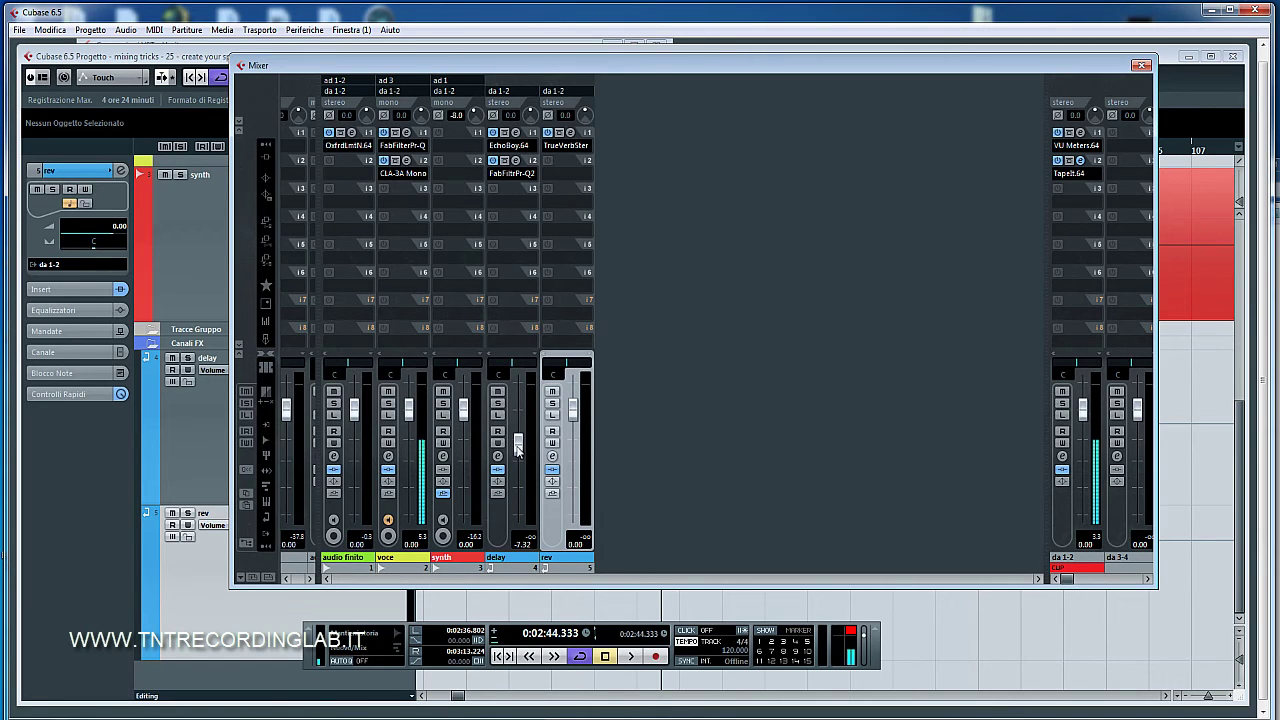
Rebalance the delay channel's fader while playing from near bar 79, settling at about -4.63 dB.
left_click_drag(519, 446, 522, 460)
key("F3")
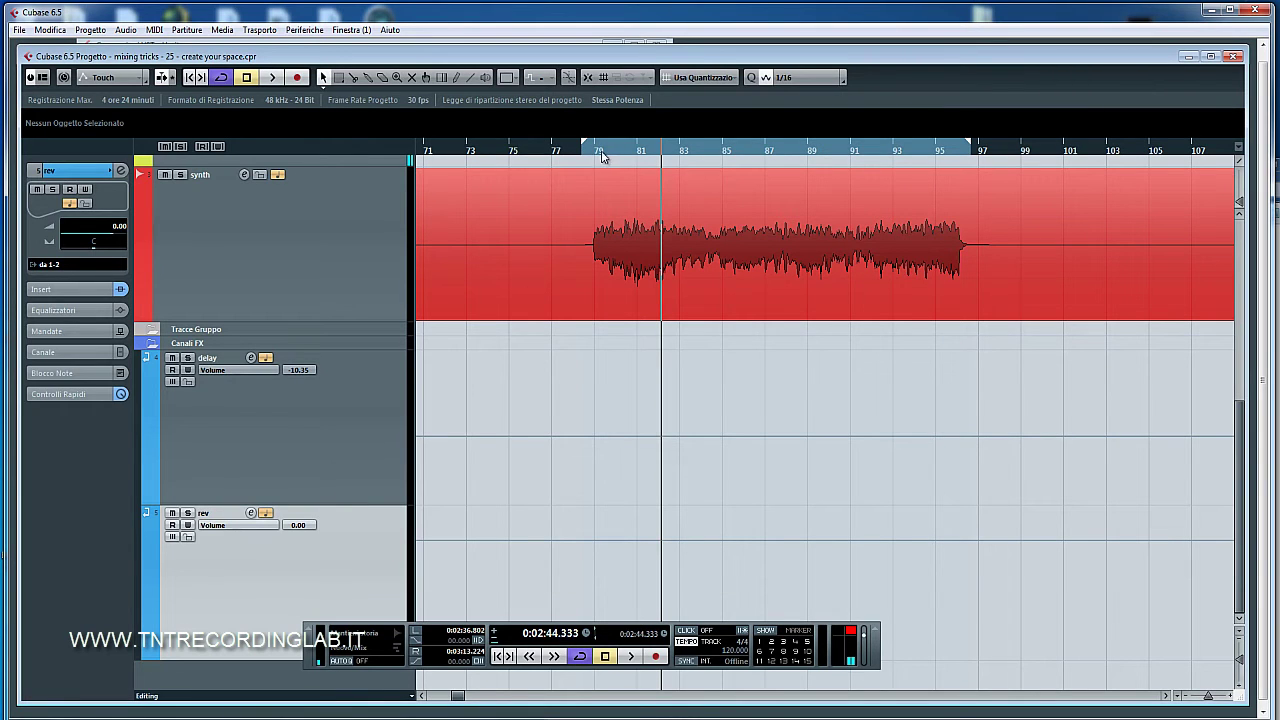
left_click(600, 156)
key("space")
key("F3")
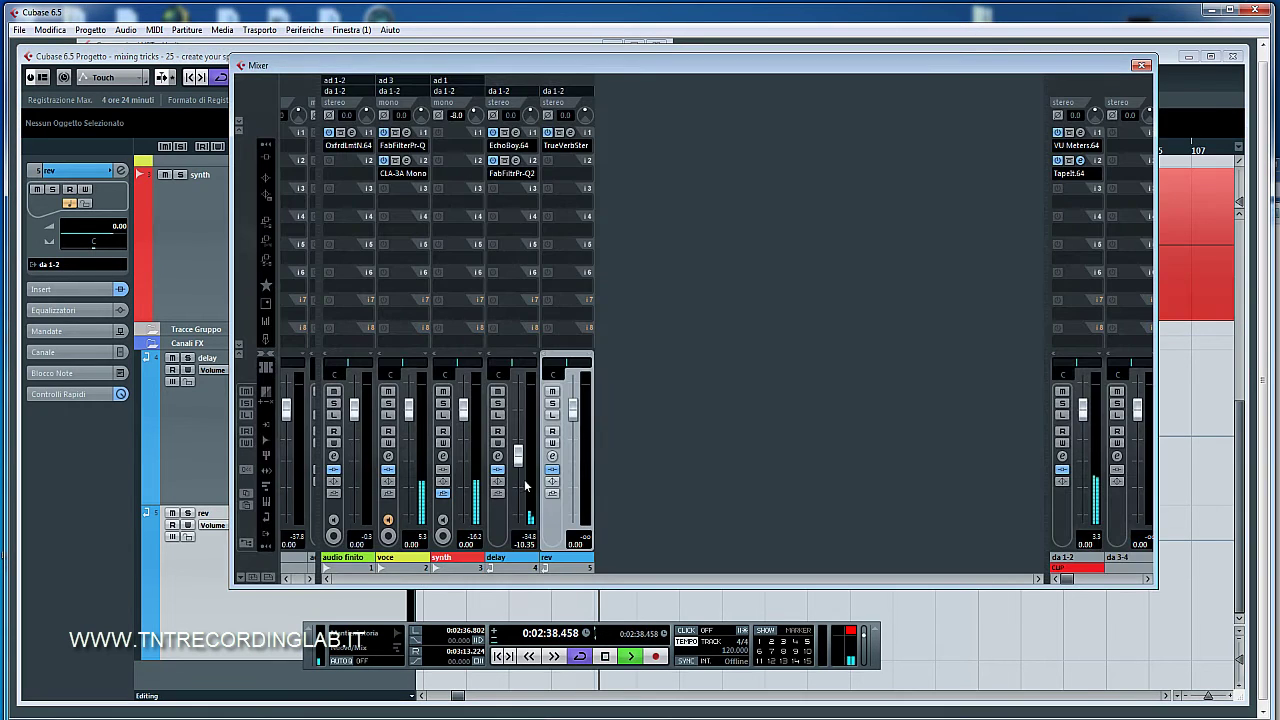
left_click_drag(519, 470, 523, 450)
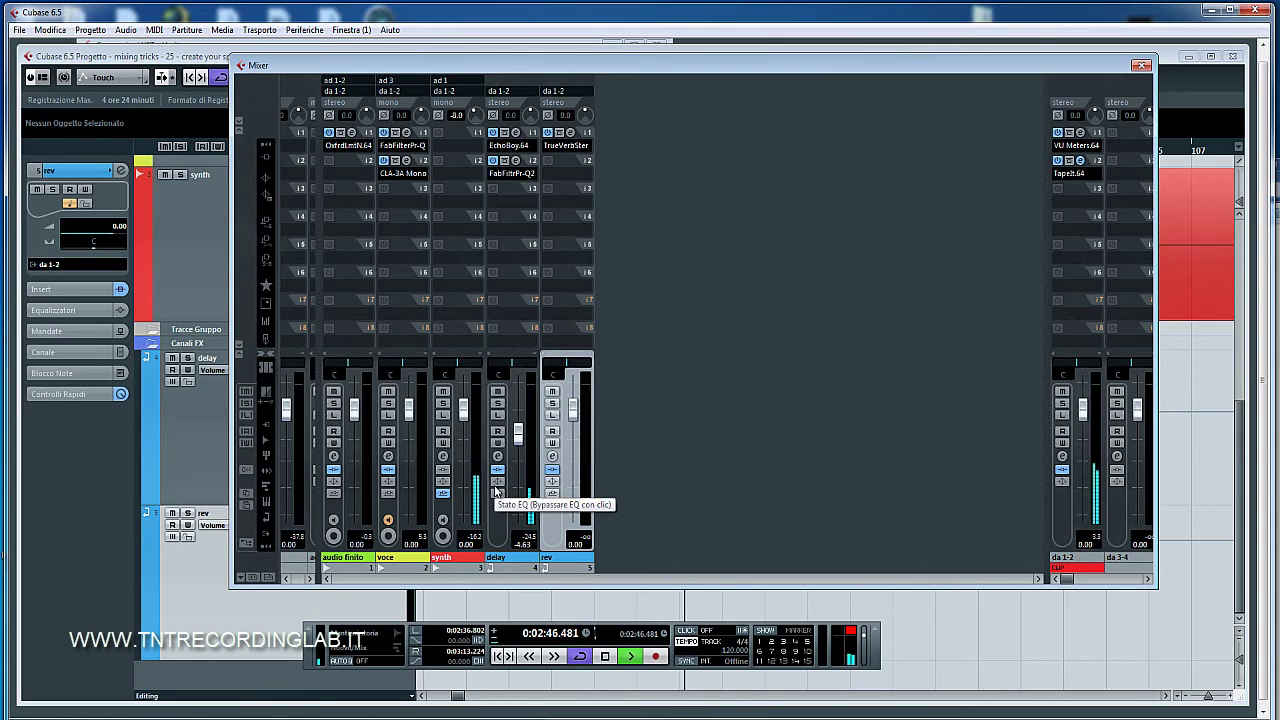
Compare the playing synth with its sends bypassed and active again, and stop playback.
left_click(444, 494)
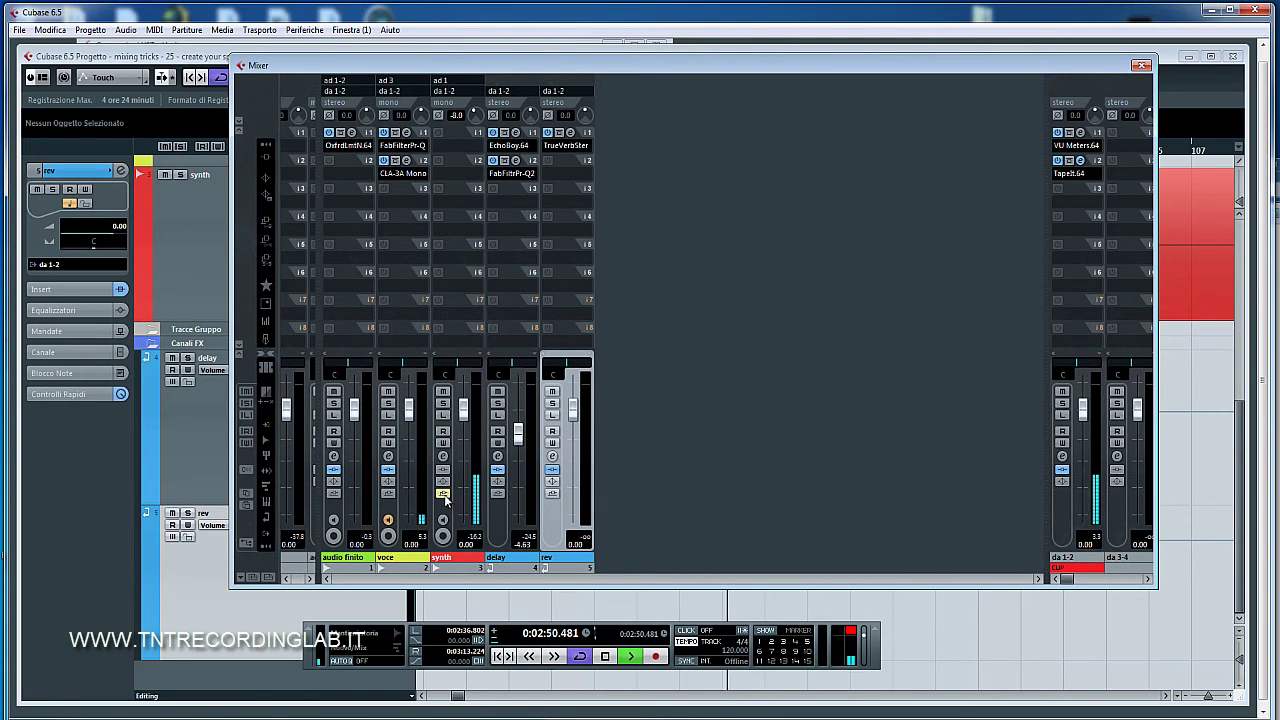
left_click(444, 494)
key("space")
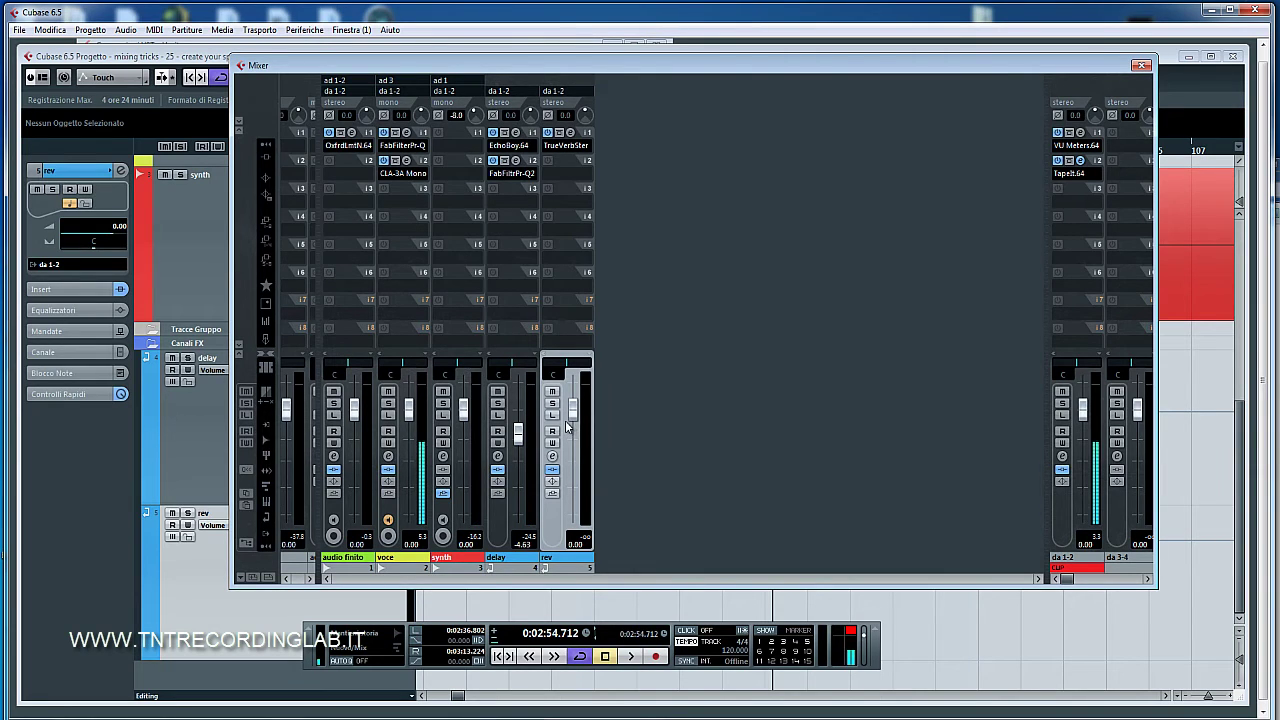
Mute the delay channel and assign the synth's second send to rev at 0.00 dB in its channel settings.
left_click(497, 394)
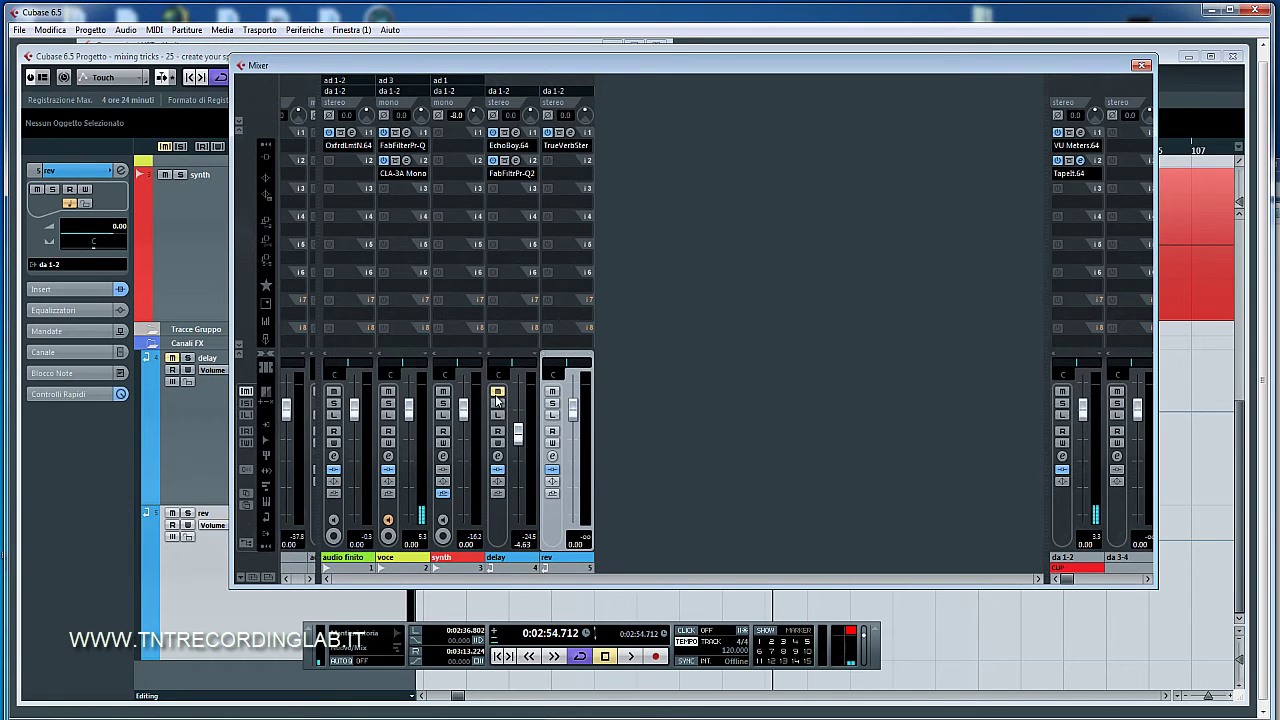
left_click(443, 456)
left_click(518, 211)
left_click(540, 257)
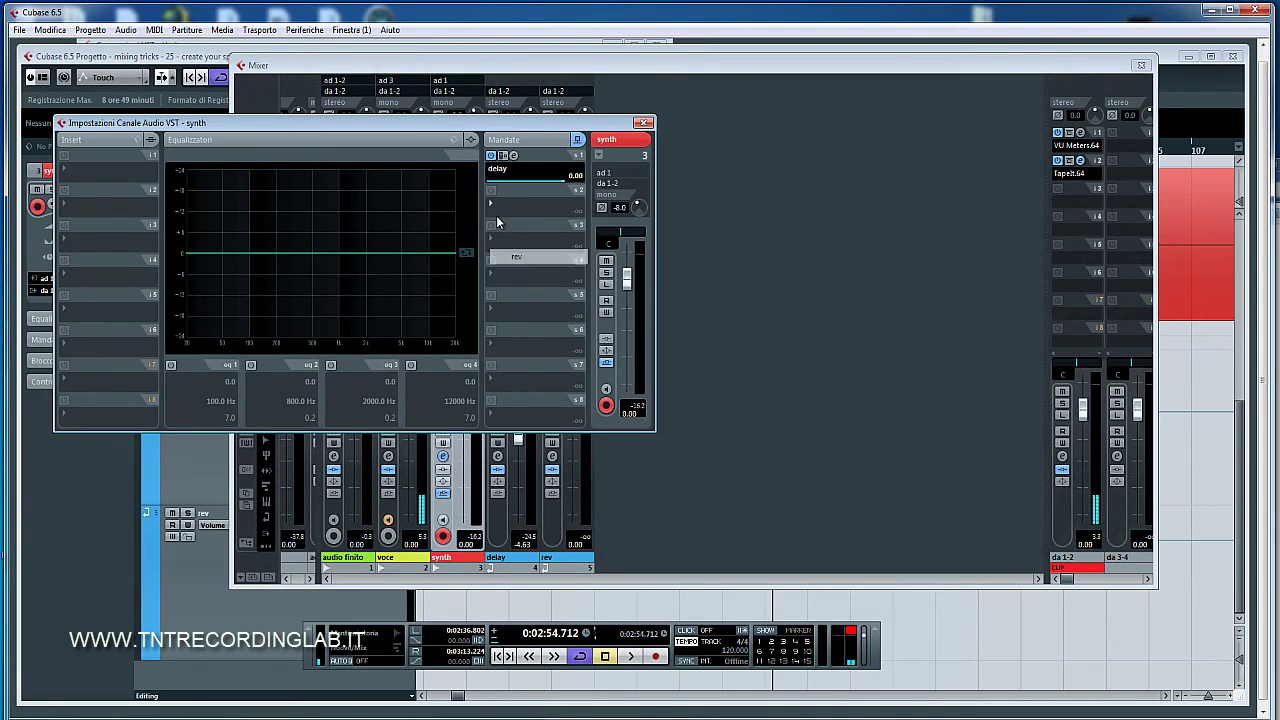
left_click(576, 214, "ctrl")
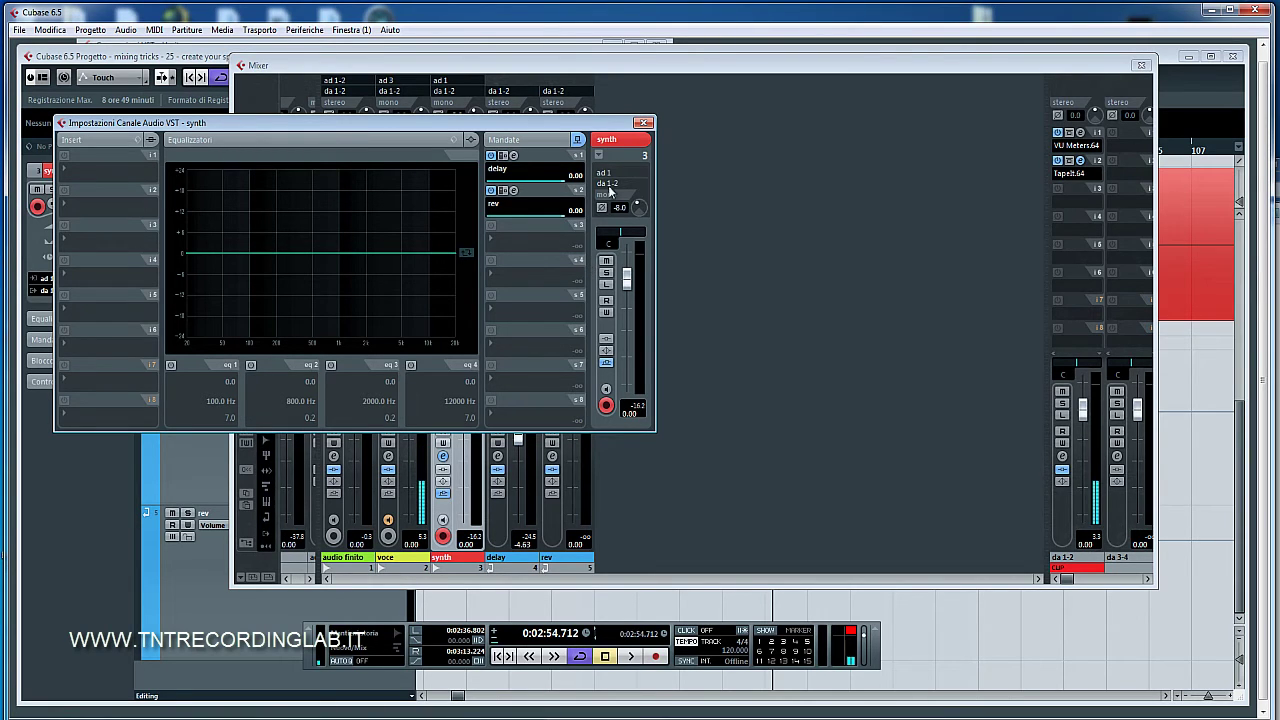
left_click(643, 124)
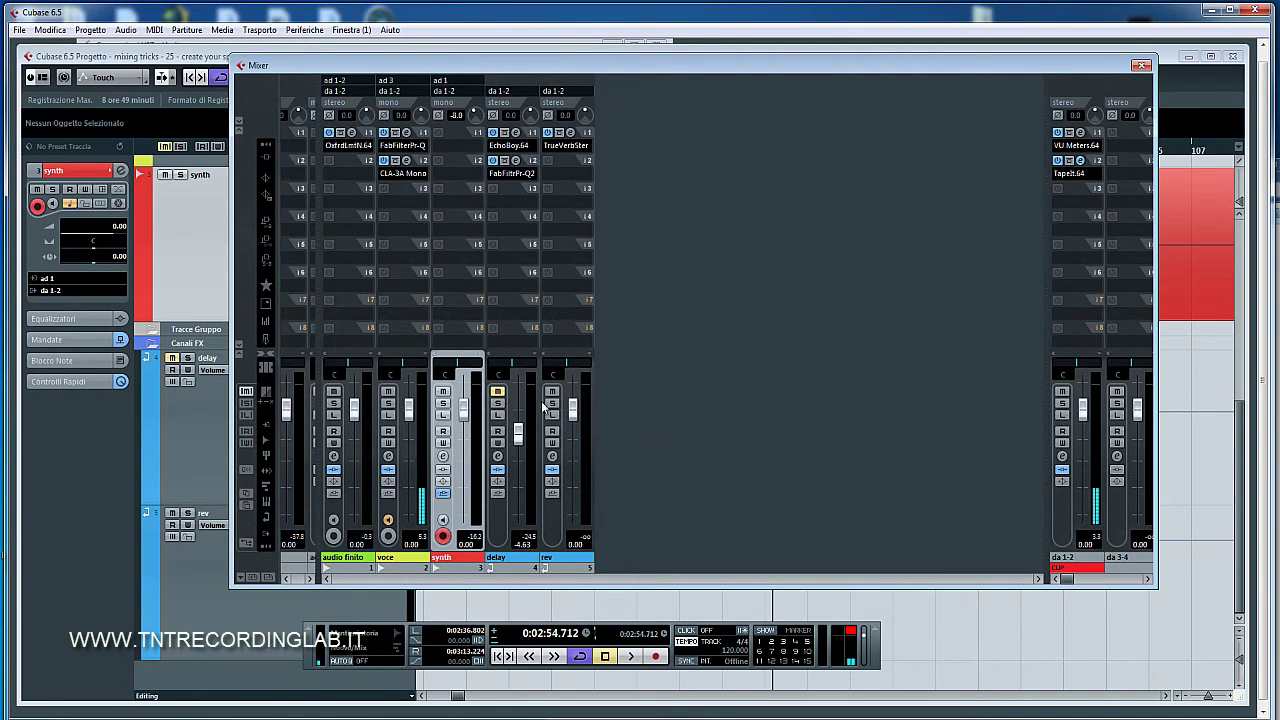
Raise the rev channel's fader to about 4.07 dB and set TrueVerb's decay time to 5.0 during playback.
left_click_drag(573, 408, 600, 399)
key("space")
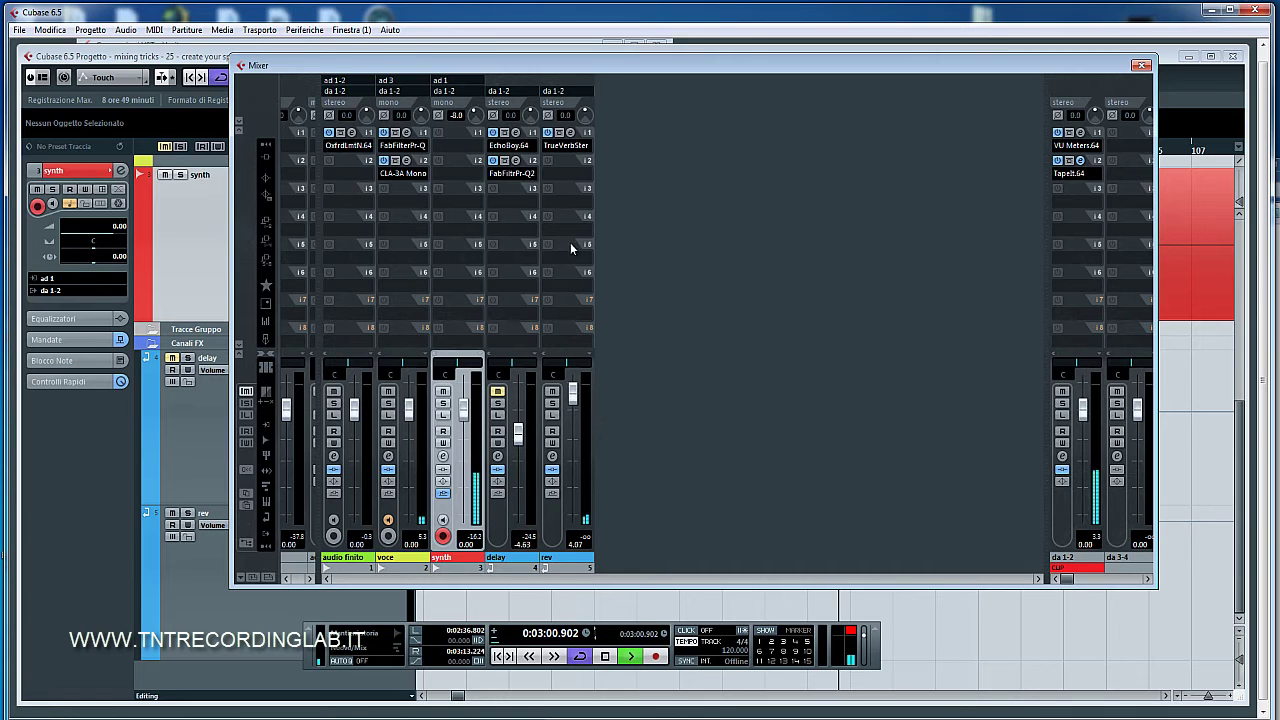
left_click(571, 132)
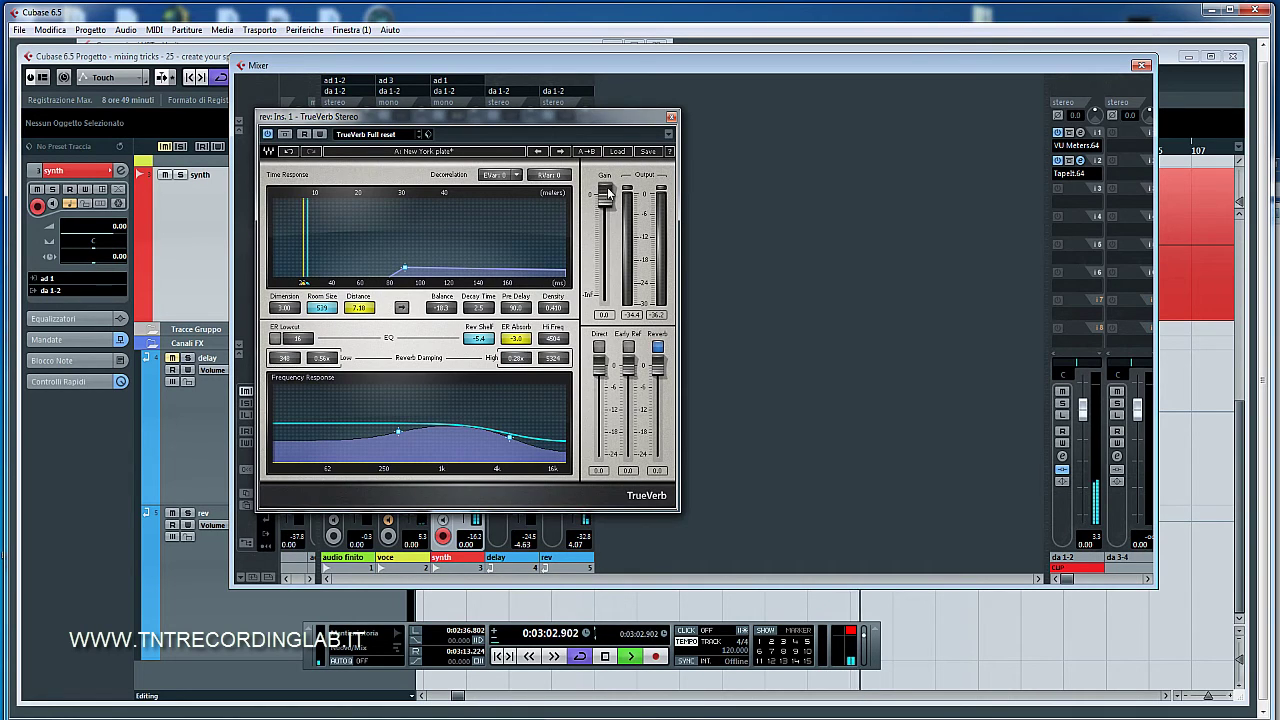
left_click_drag(490, 306, 512, 272)
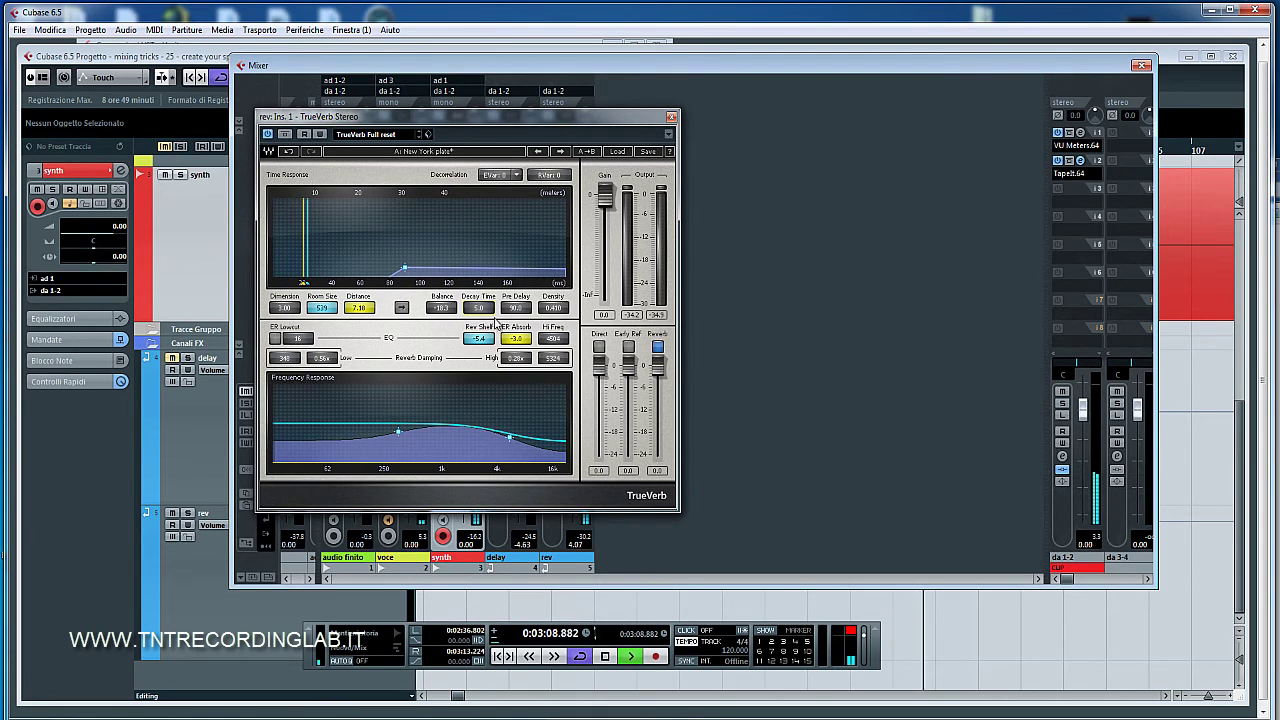
key("space")
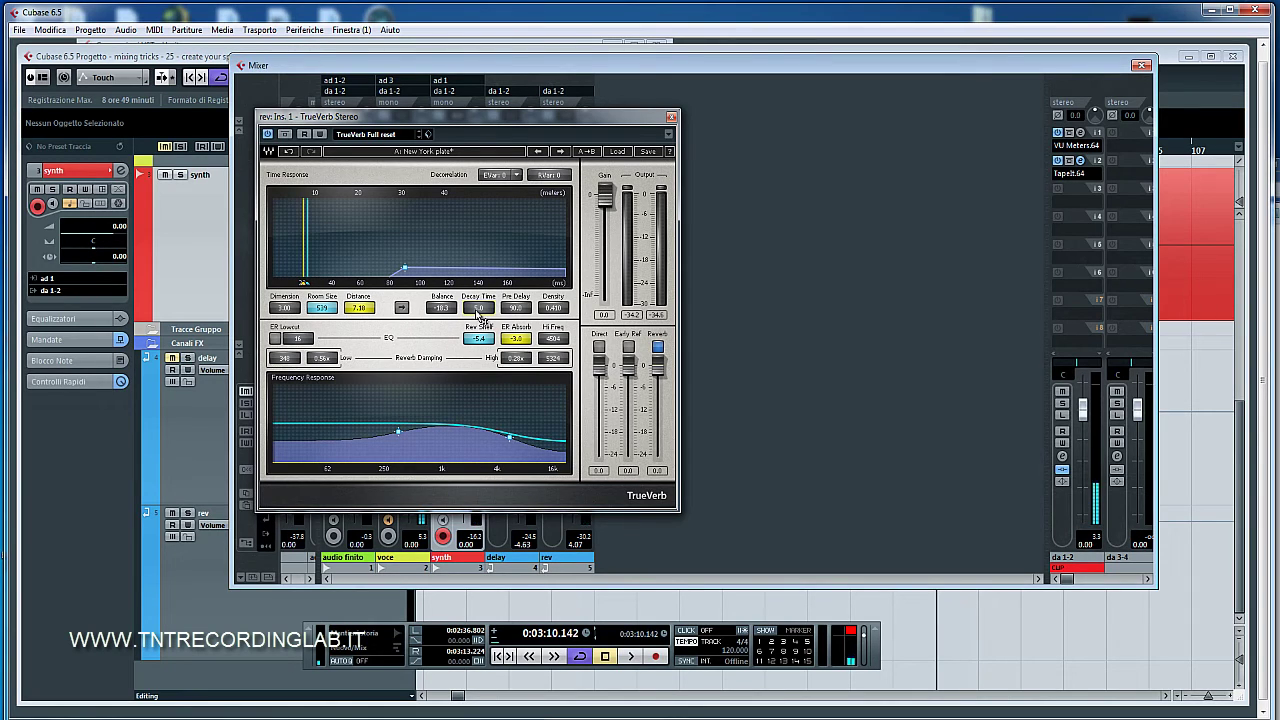
Listen briefly to the reverb with its longer decay, bring the project window forward and close TrueVerb.
key("space")
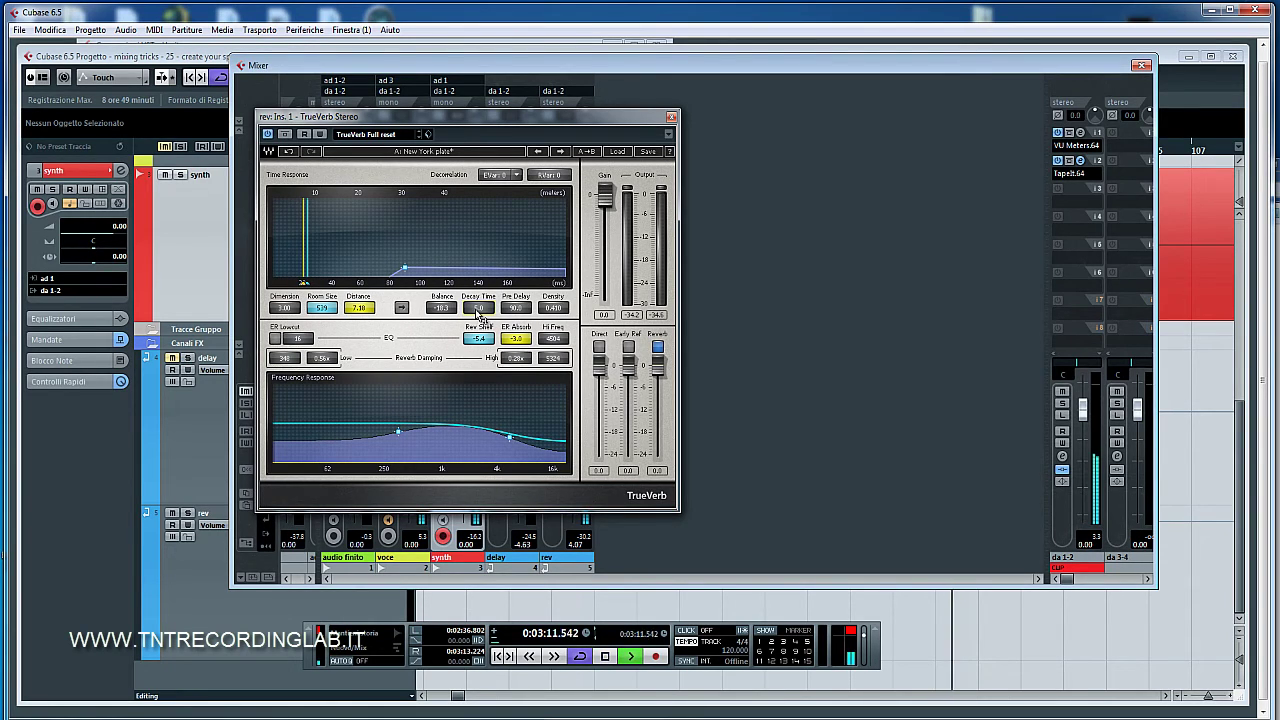
key("space")
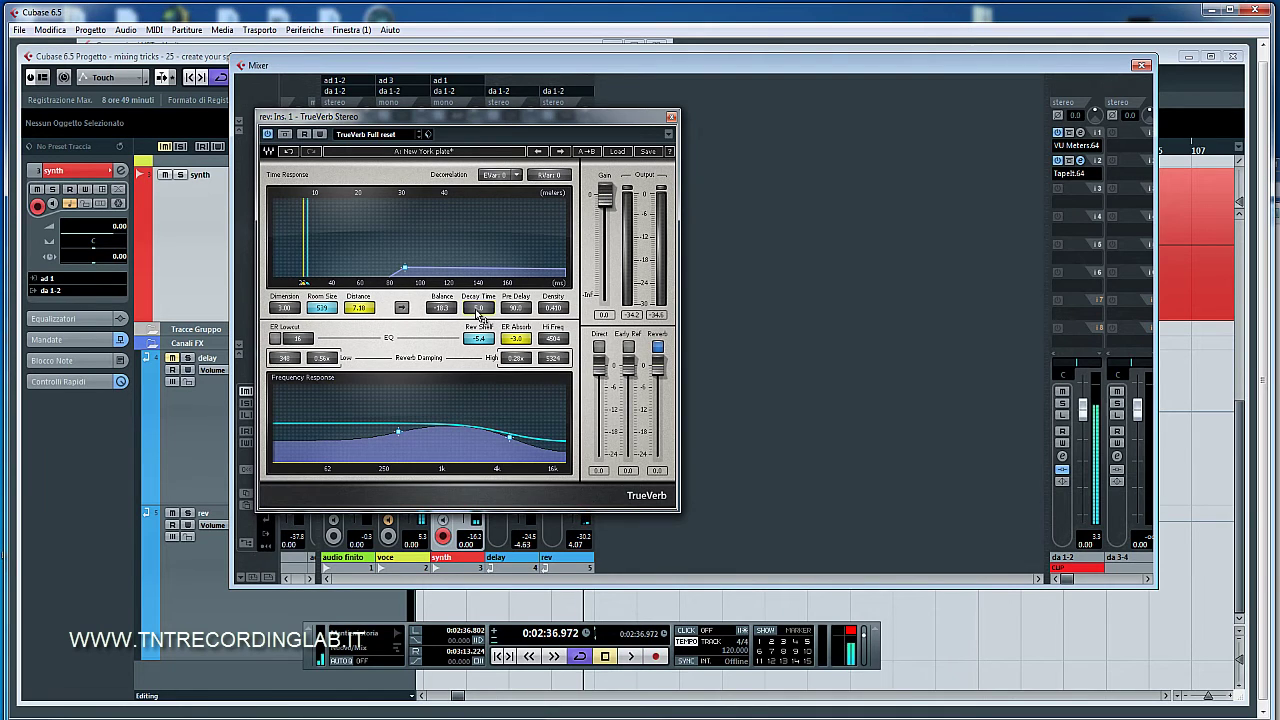
left_click(950, 618)
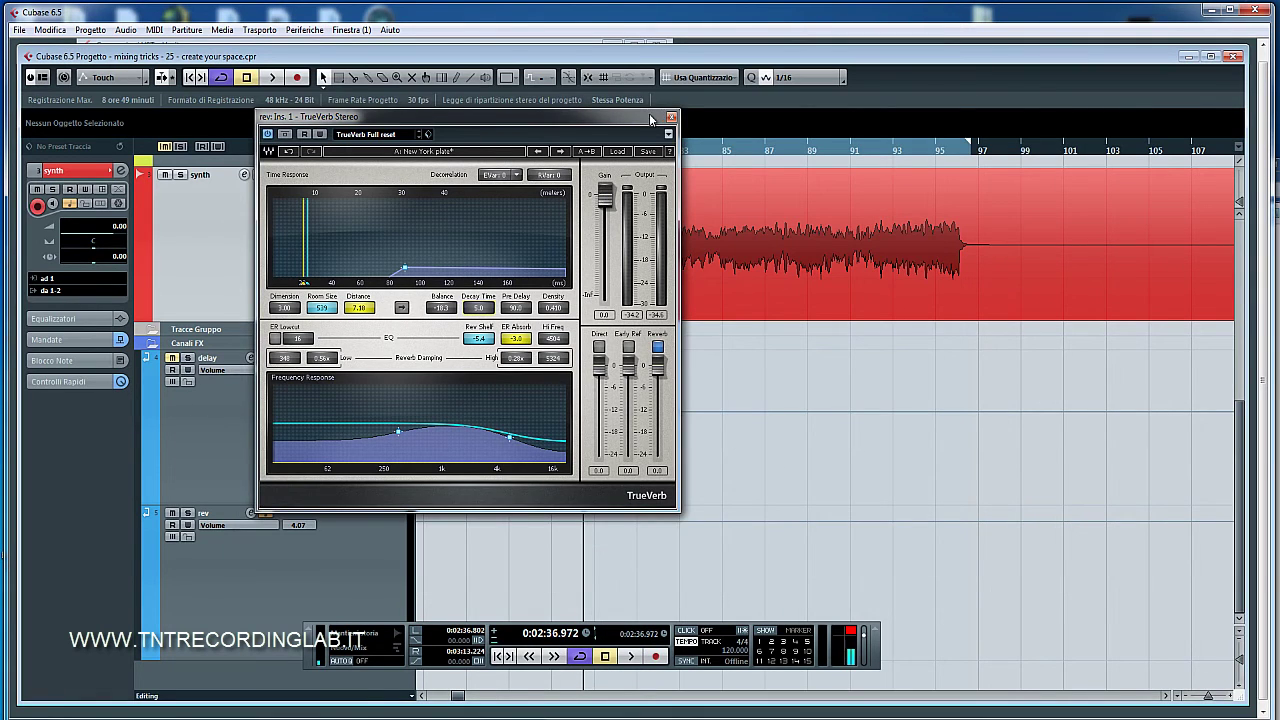
left_click_drag(654, 119, 1069, 213)
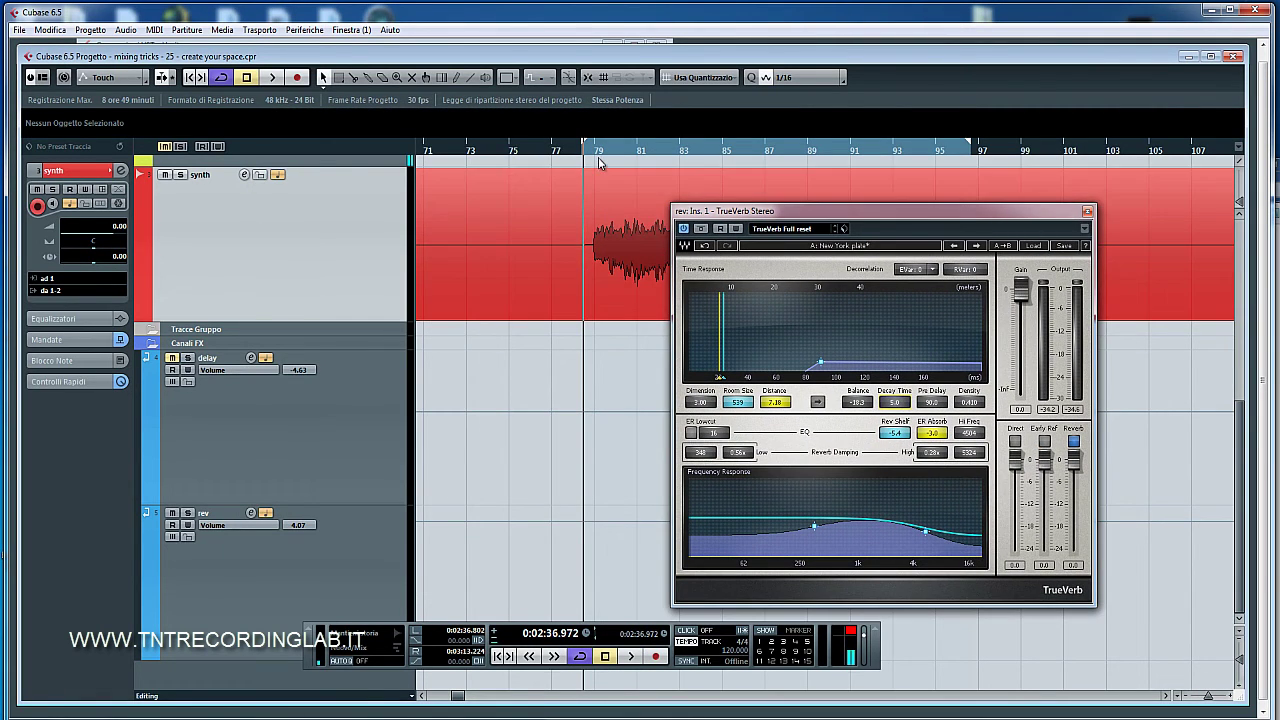
left_click(1088, 211)
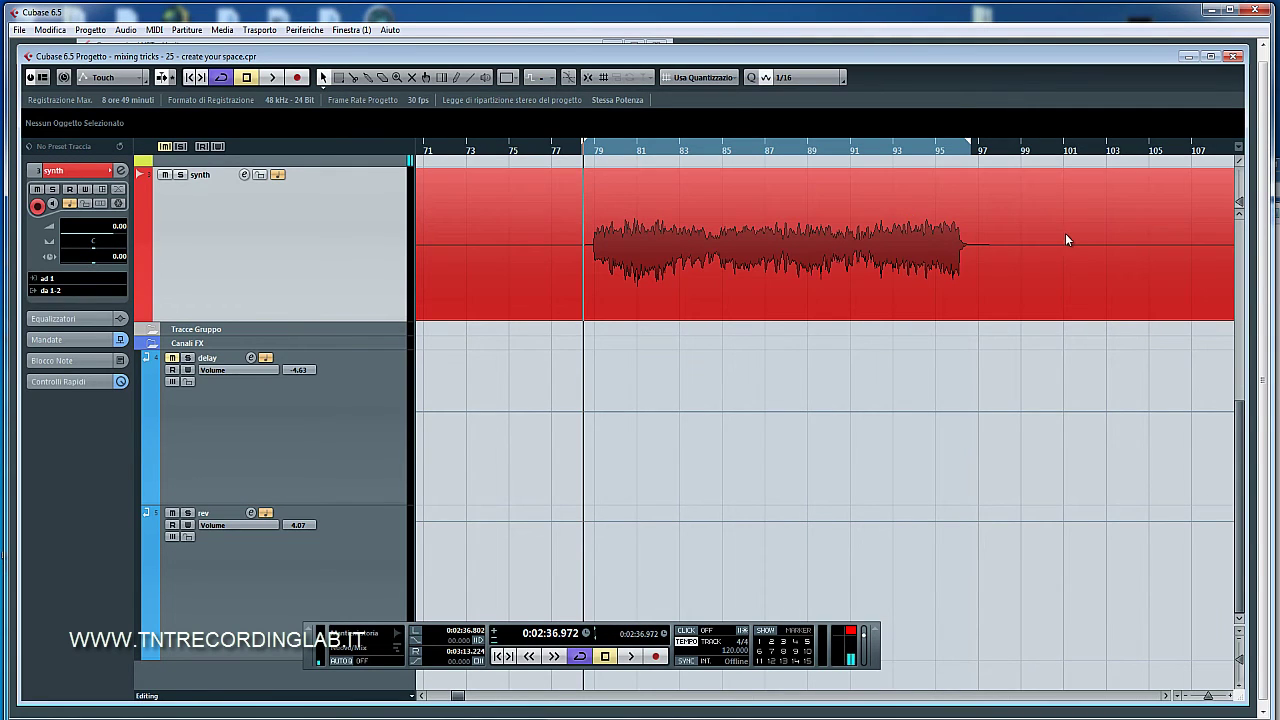
Raise the rev fader to 6.02 dB in the mixer, show the sends, and set the synth's rev send to -9.91 dB during playback.
key("F3")
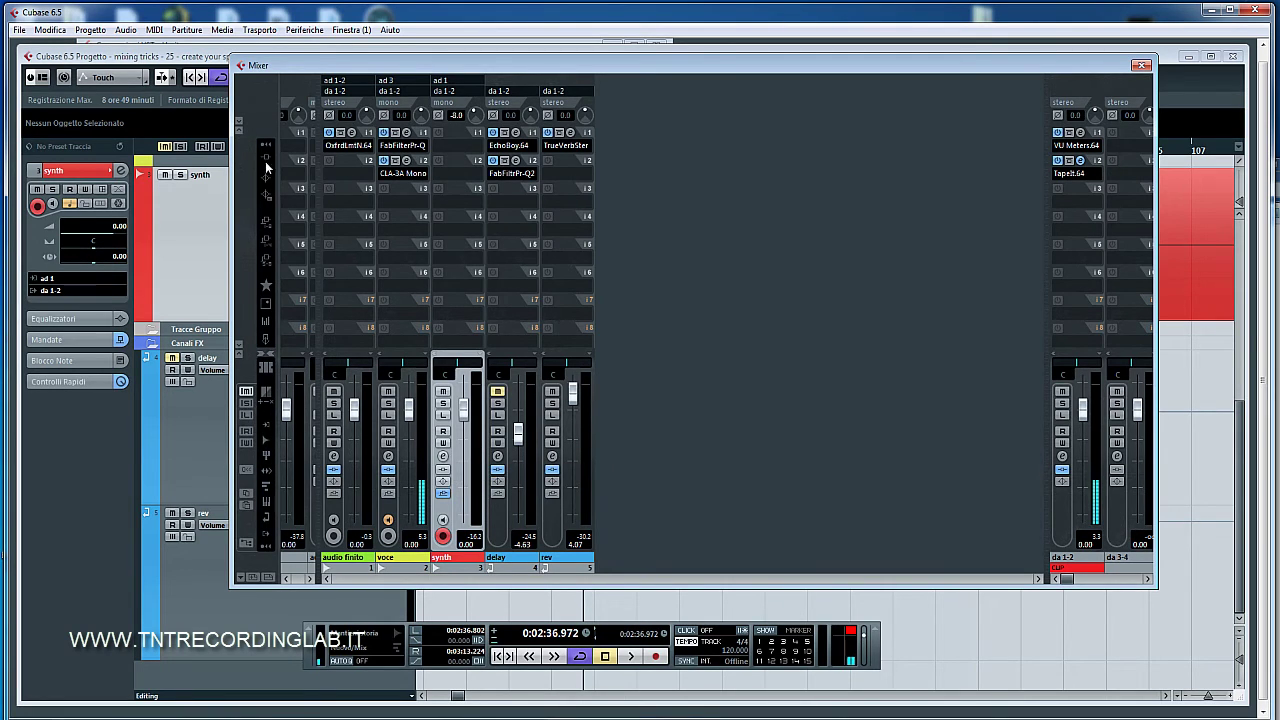
left_click_drag(573, 396, 577, 386)
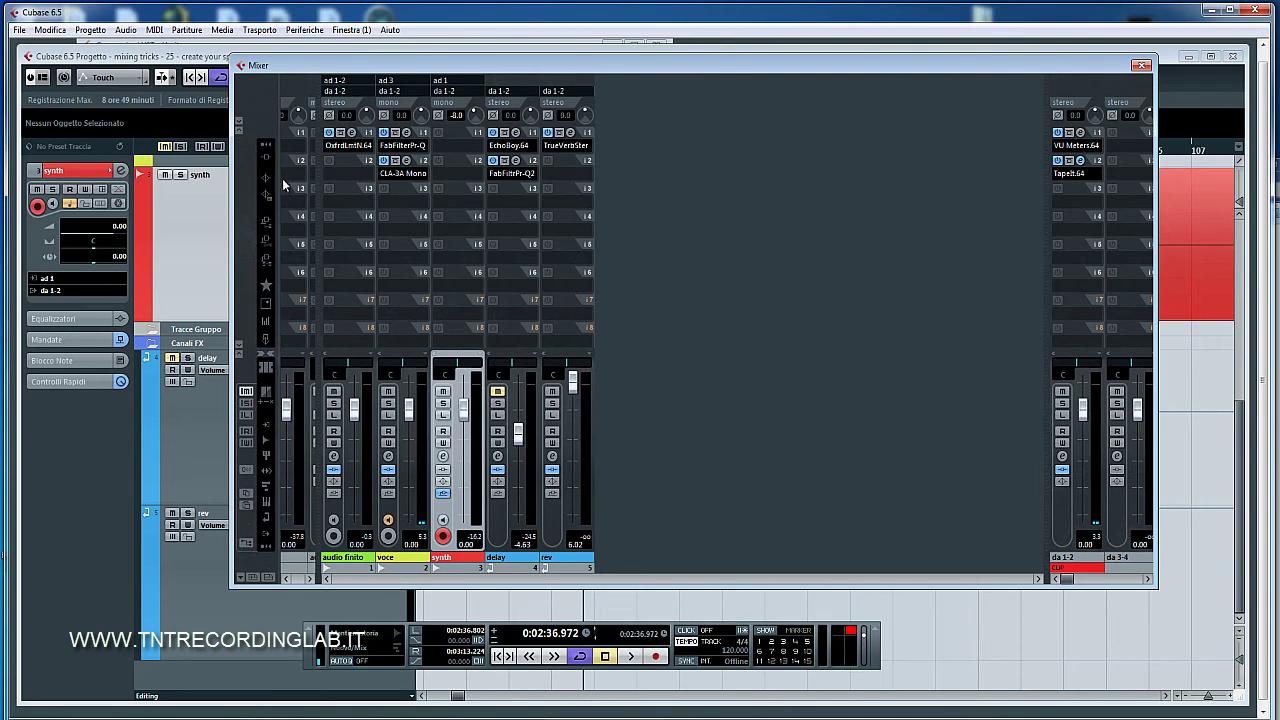
left_click(271, 244)
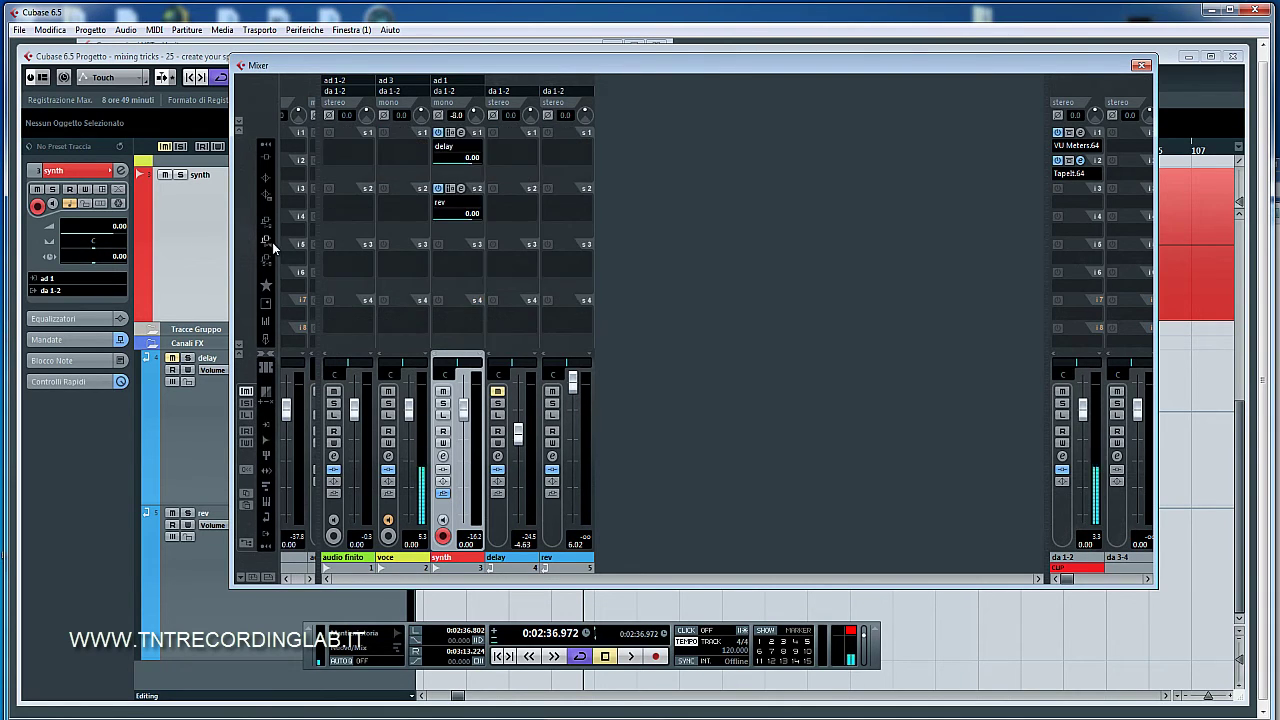
mouse_move(438, 207)
left_mouse_down()
mouse_move(449, 218)
mouse_move(435, 226)
mouse_move(445, 222)
left_mouse_up()
key("space")
left_click_drag(450, 227, 457, 228)
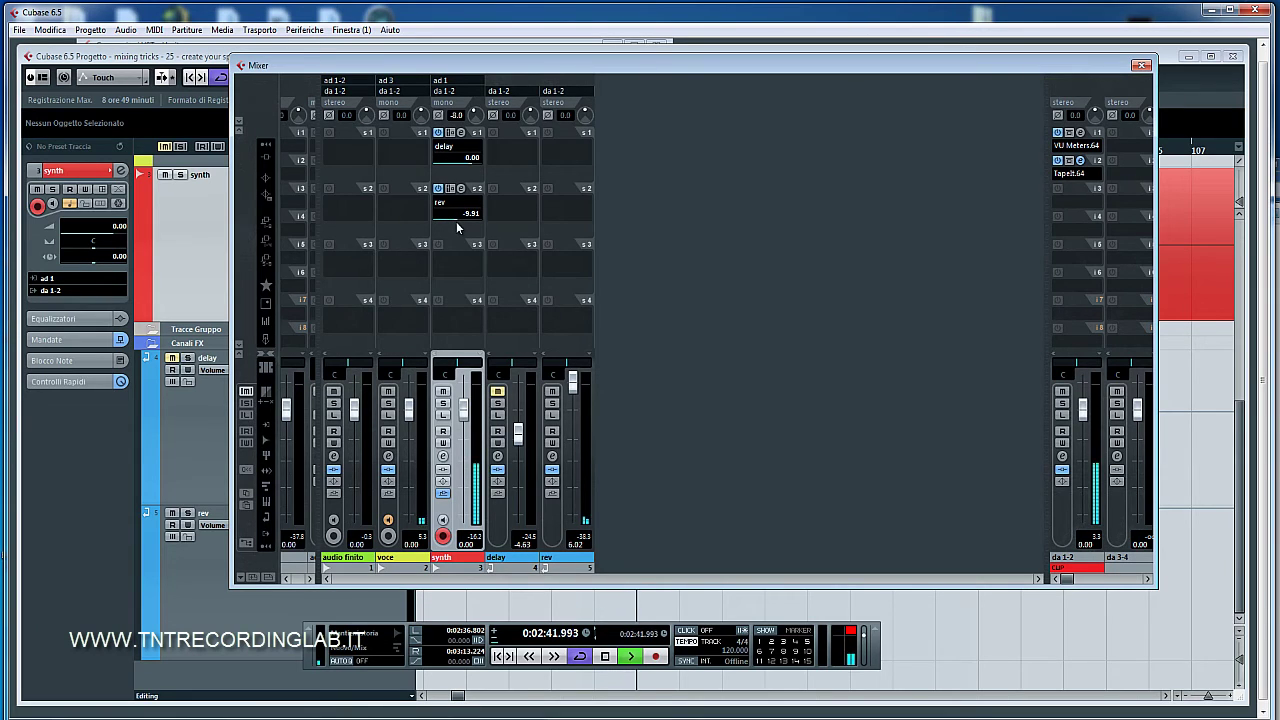
scroll(457, 226, "down", 2)
scroll(457, 226, "up", 2)
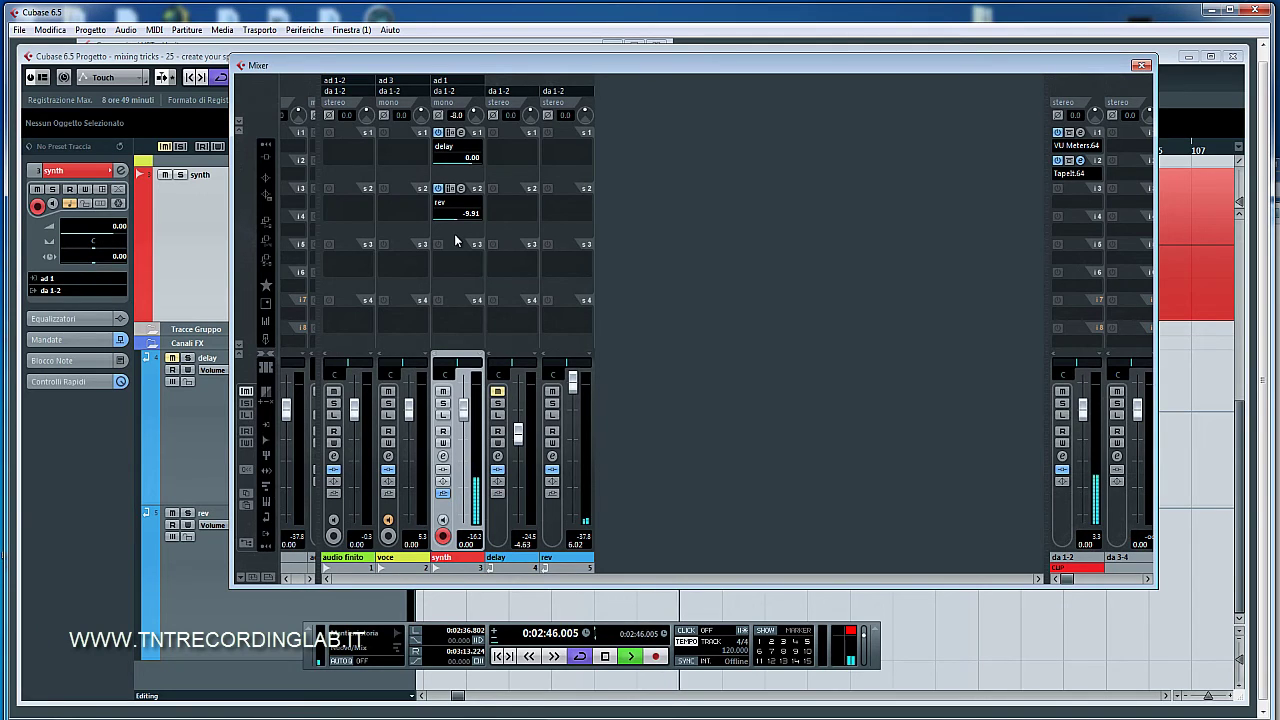
key("space")
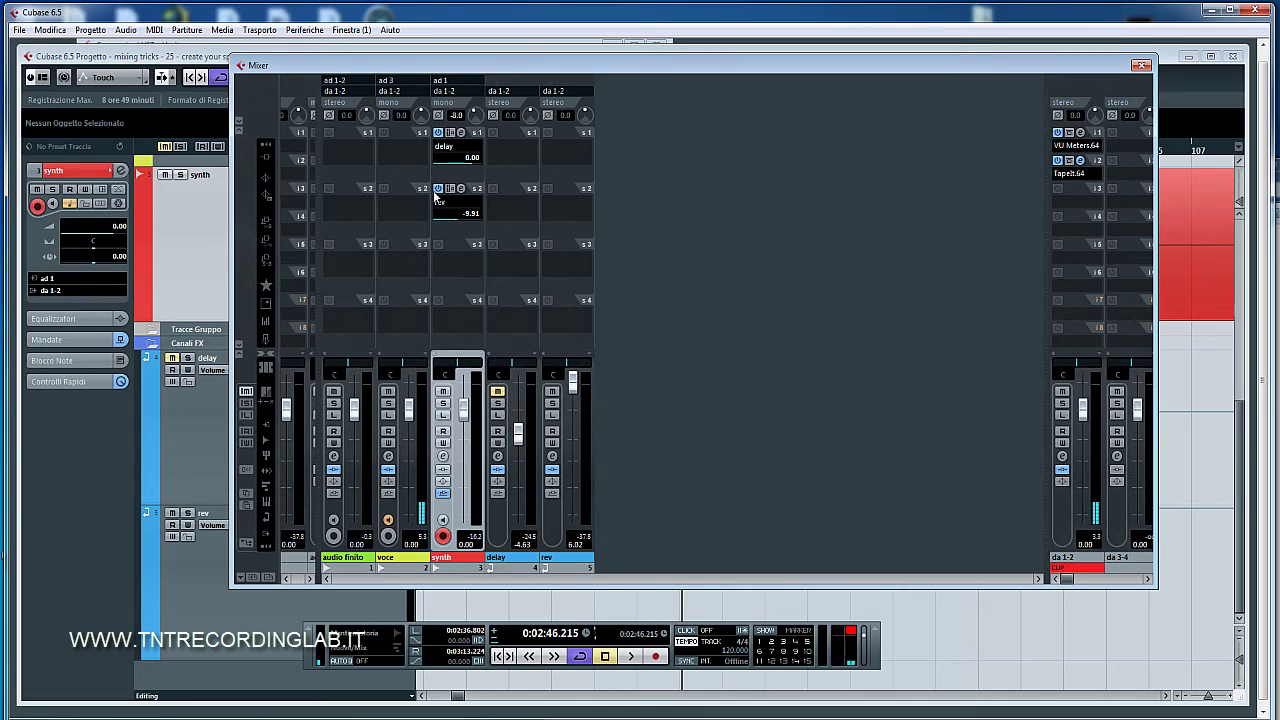
Compare the playing synth with its rev send switched off and on again, and stop playback.
key("space")
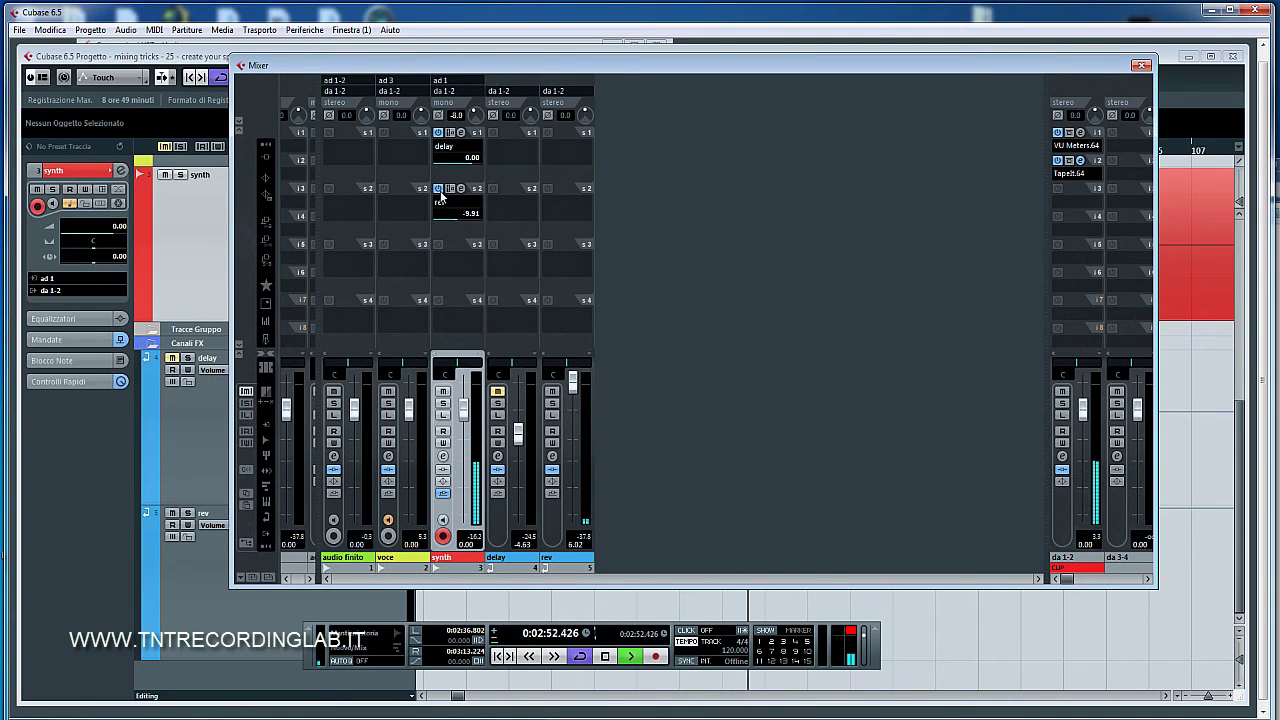
left_click(439, 190)
left_click(439, 190)
key("space")
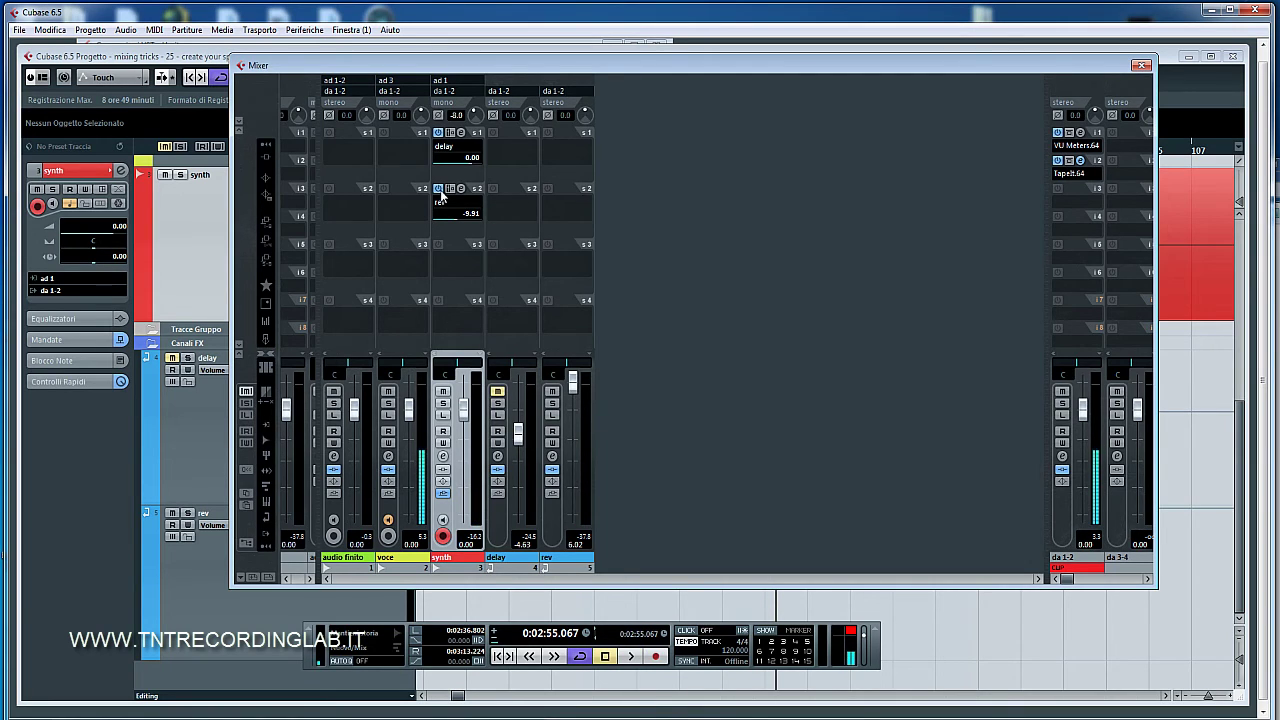
Unmute the delay channel and route its first send to FX - rev, setting the send level to 0.00 dB during playback.
left_click(498, 391)
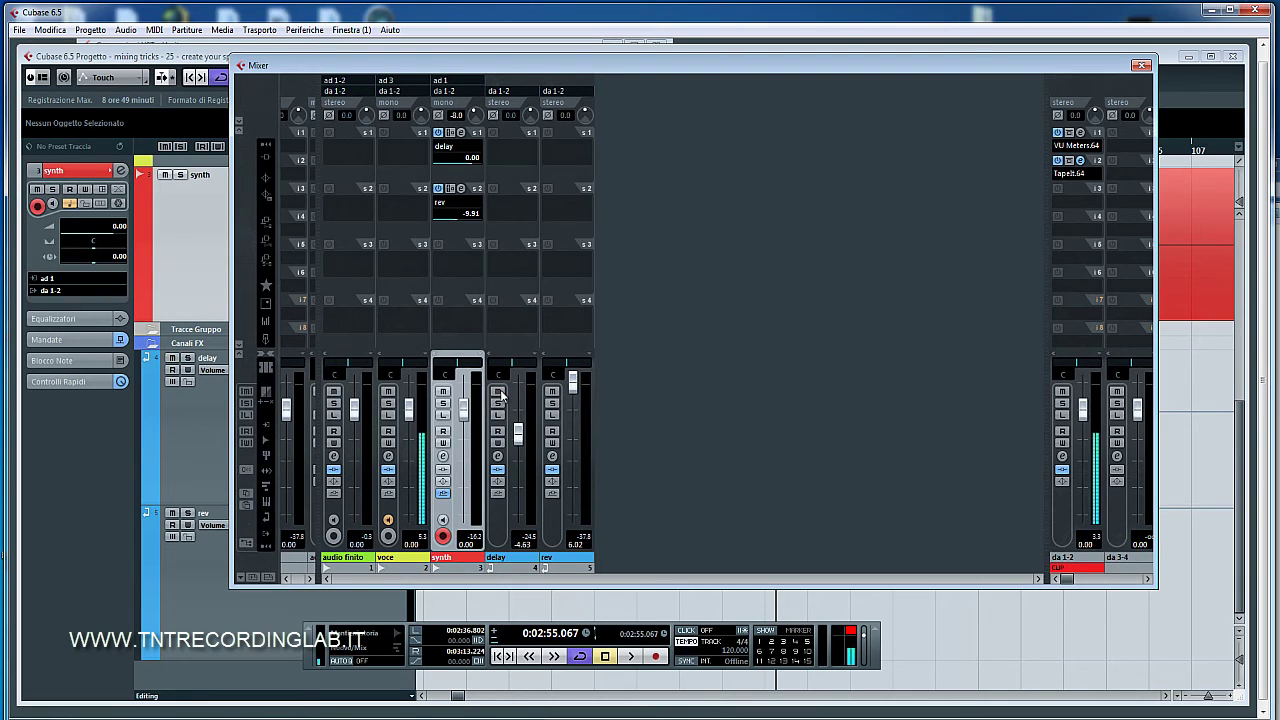
left_click(515, 140)
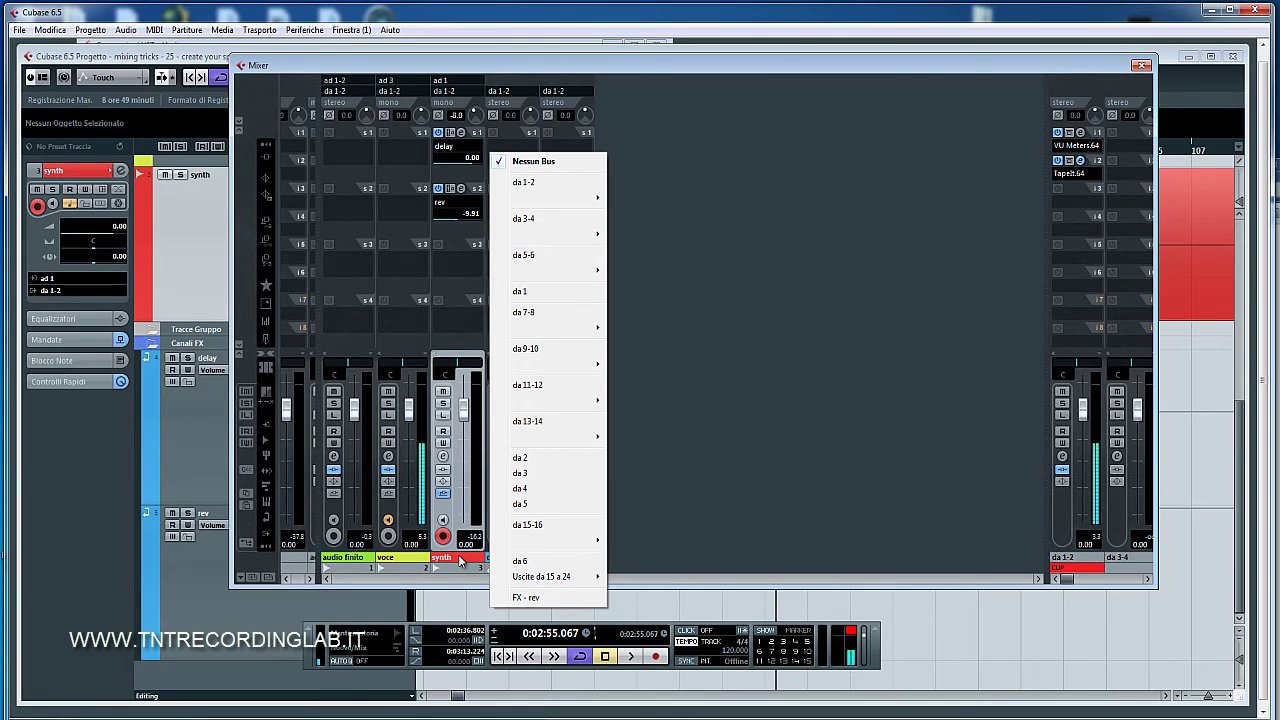
left_click(514, 598)
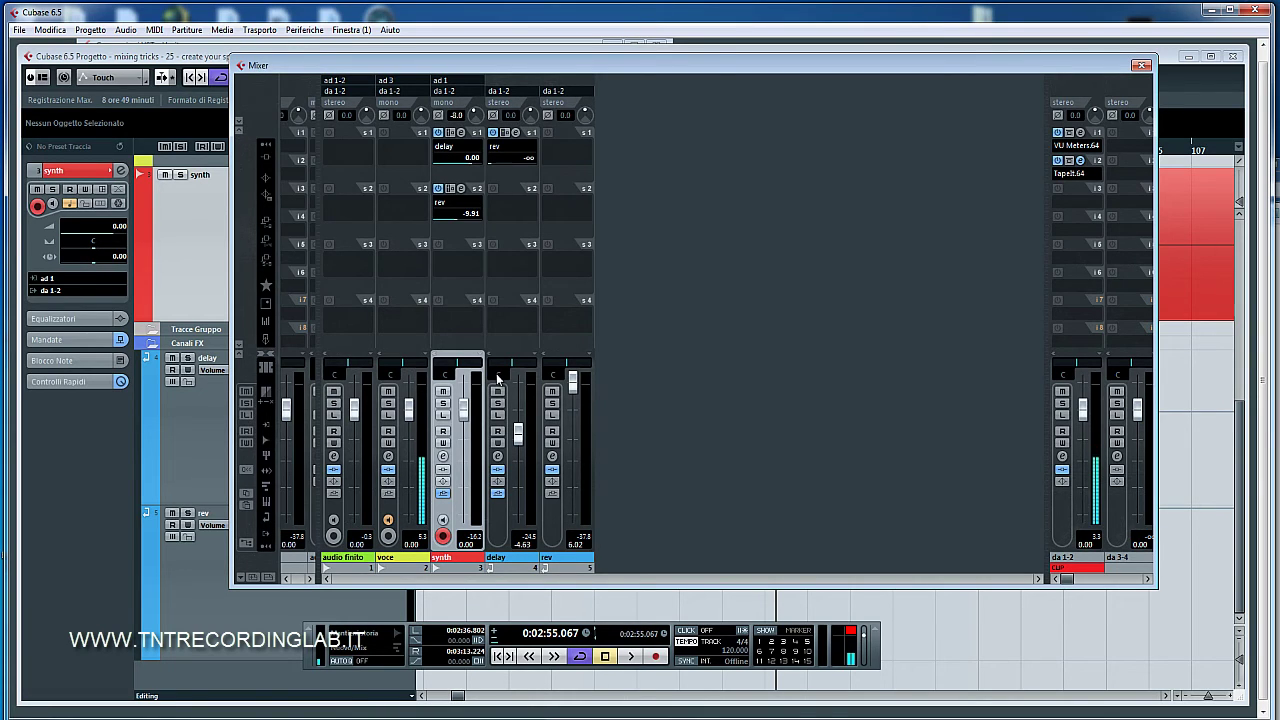
key("space")
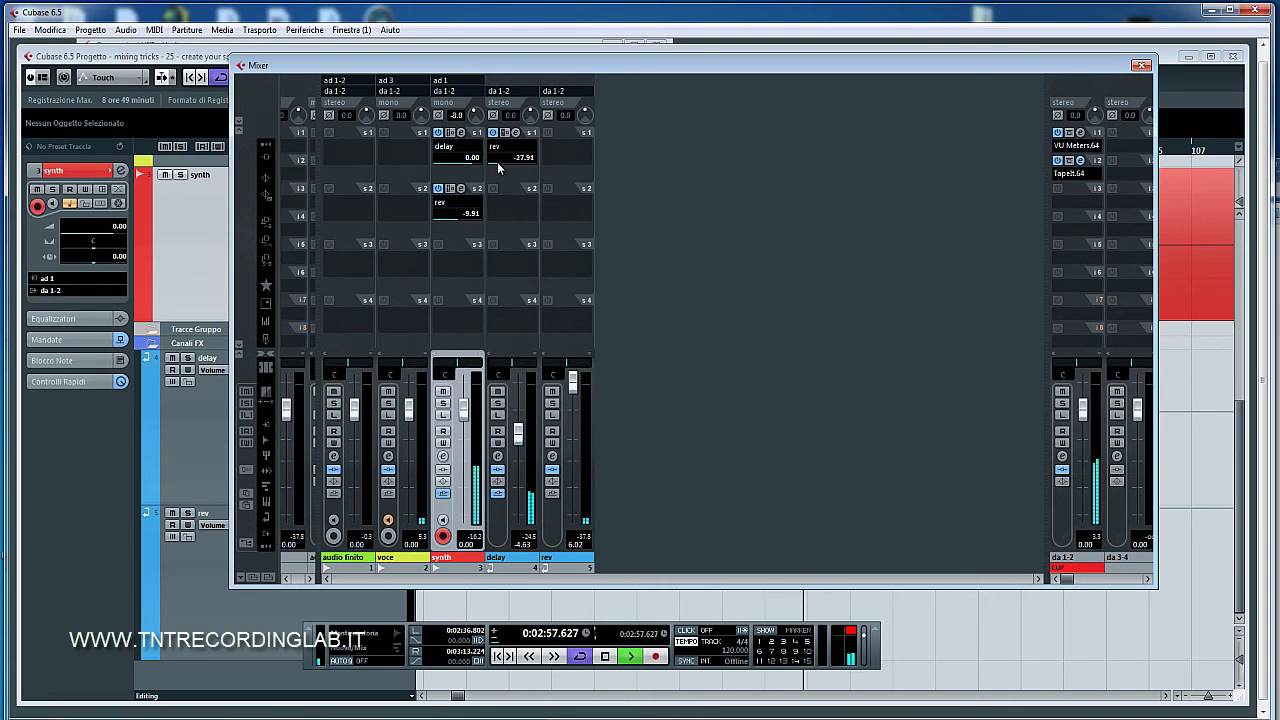
left_click_drag(492, 161, 526, 168)
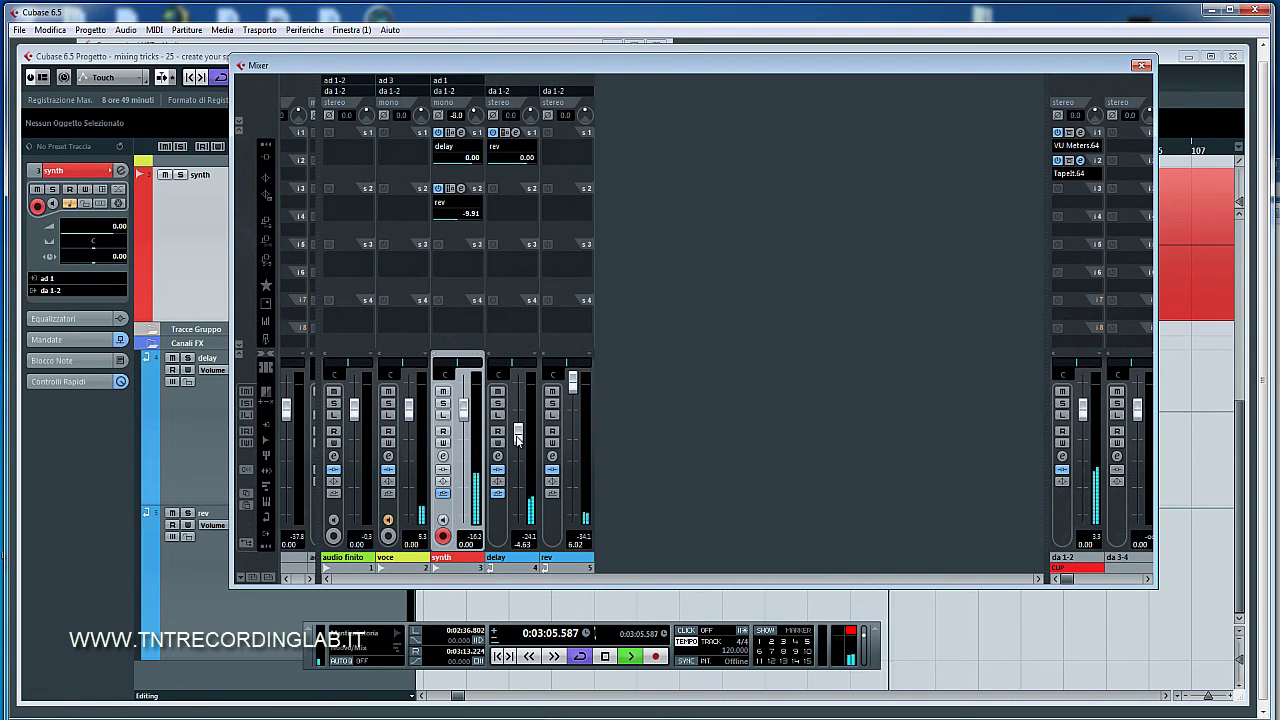
Balance the two effect returns, setting the delay fader to about -3.15 dB and the rev fader to about 4.86 dB.
left_click_drag(518, 434, 517, 428)
left_click_drag(575, 393, 577, 399)
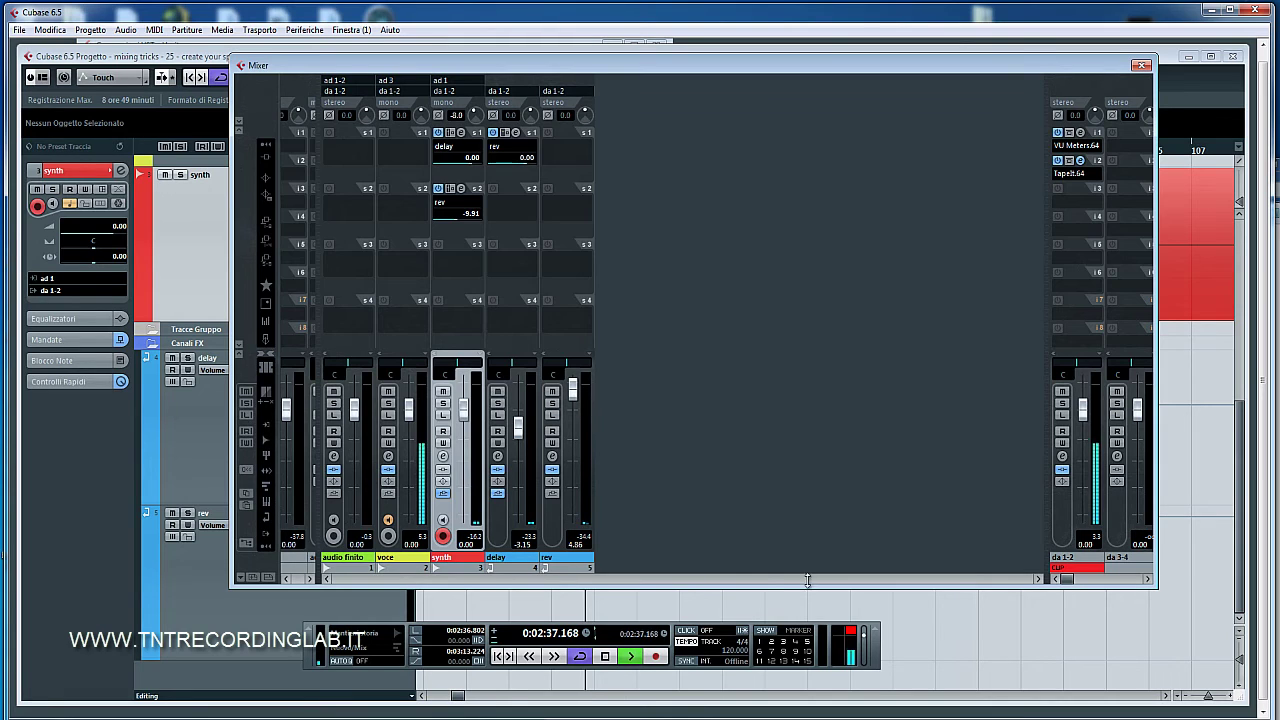
Bypass the synth's sends, return the stopped playhead to the start of the synth passage near bar 79, and clear the output clip indicator.
left_click(443, 494)
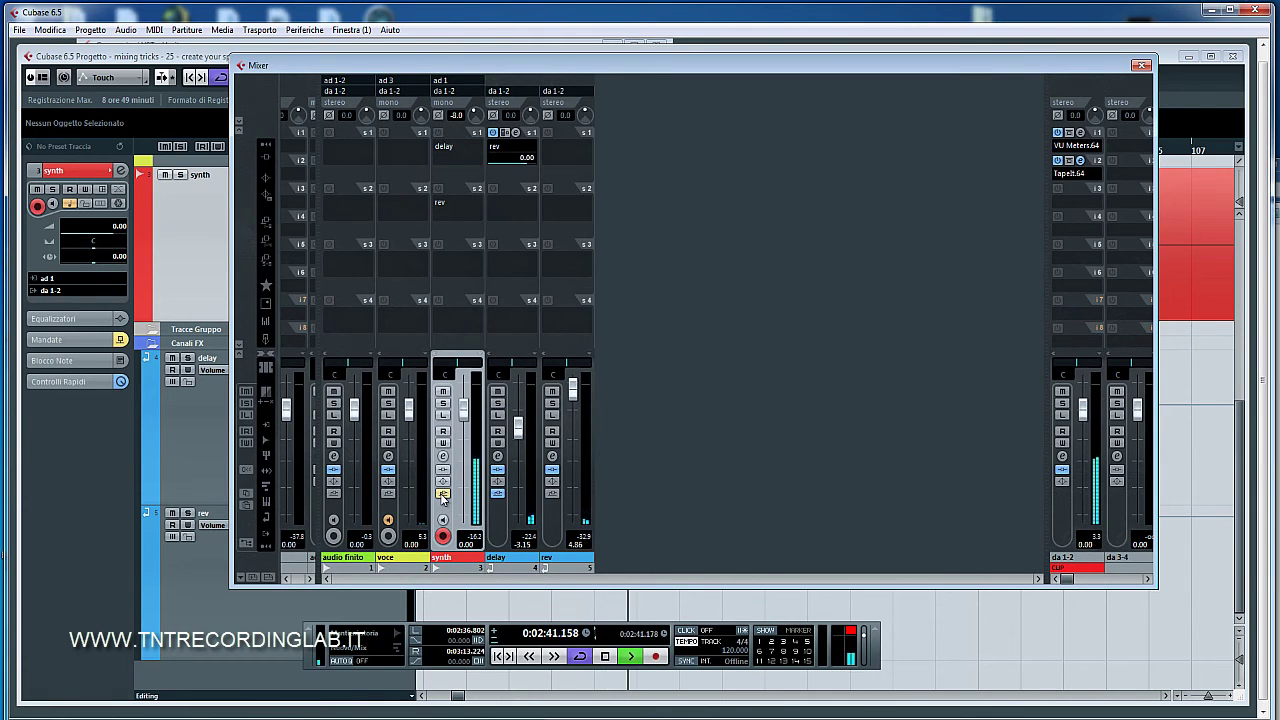
key("space")
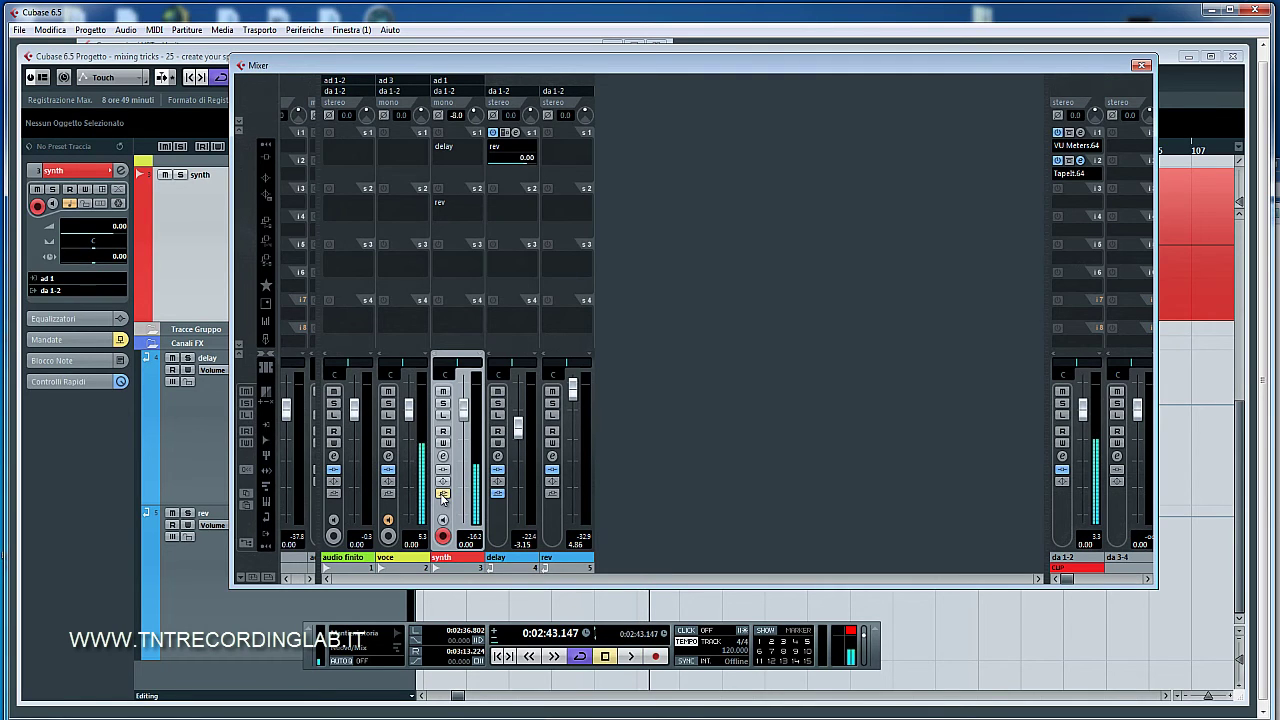
key("F3")
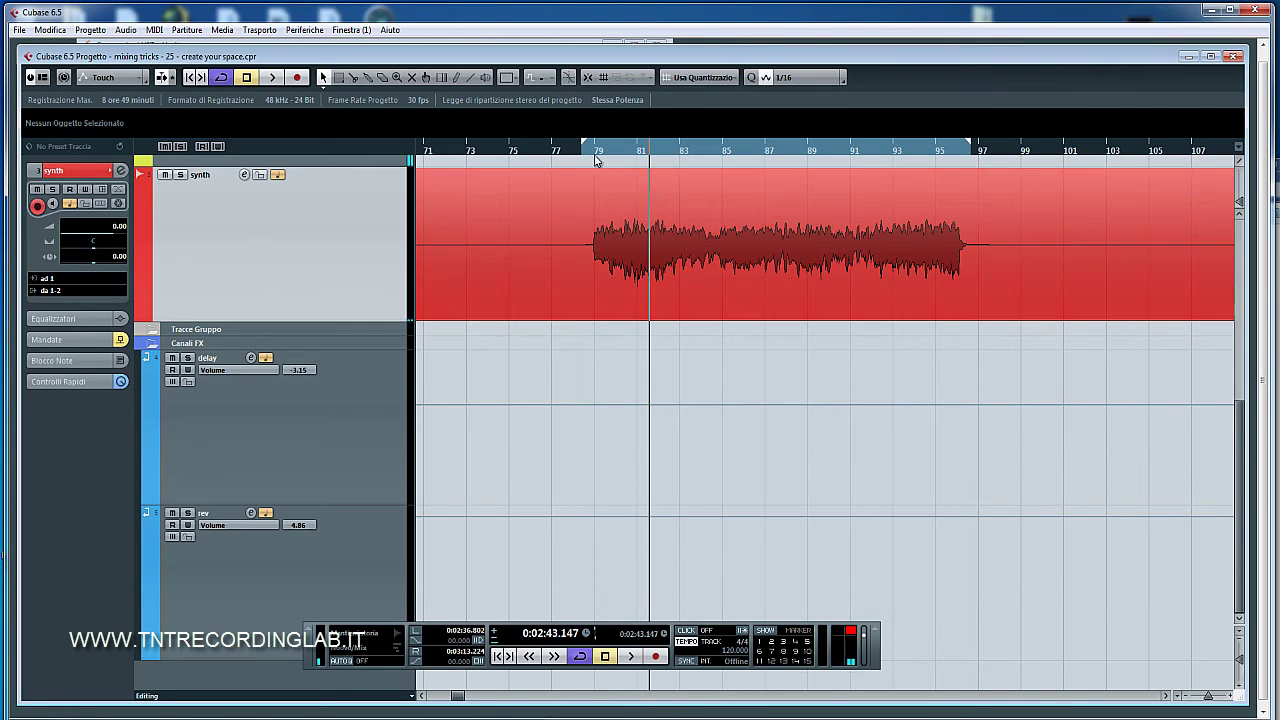
left_click(590, 153)
key("F3")
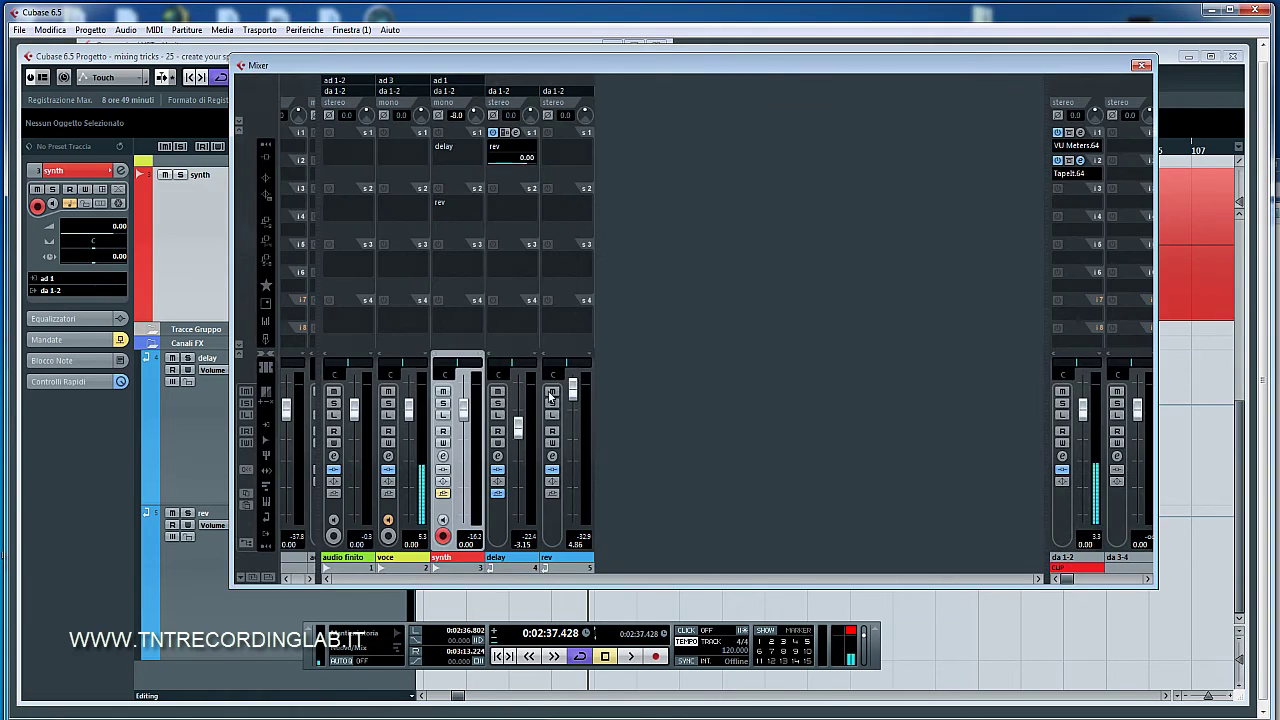
left_click(1075, 567)
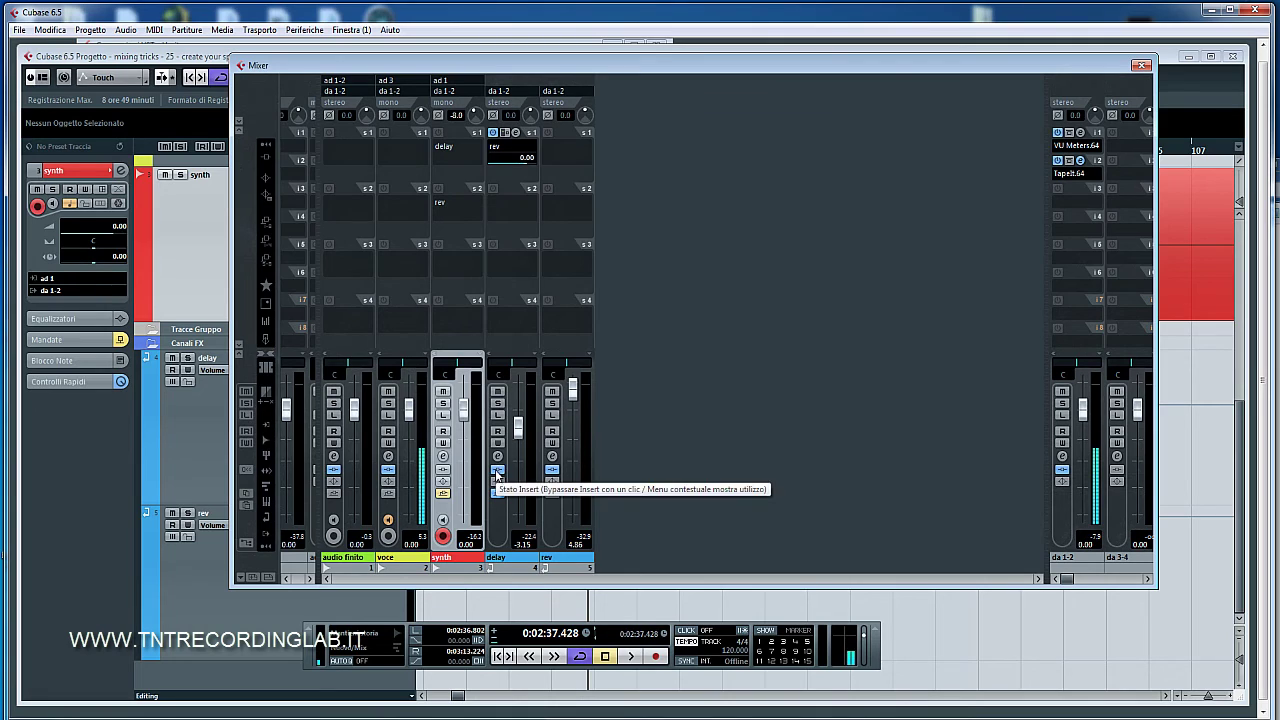
Toggle the synth's sends on and off several times with playback stopped, leaving them bypassed.
left_click(443, 493)
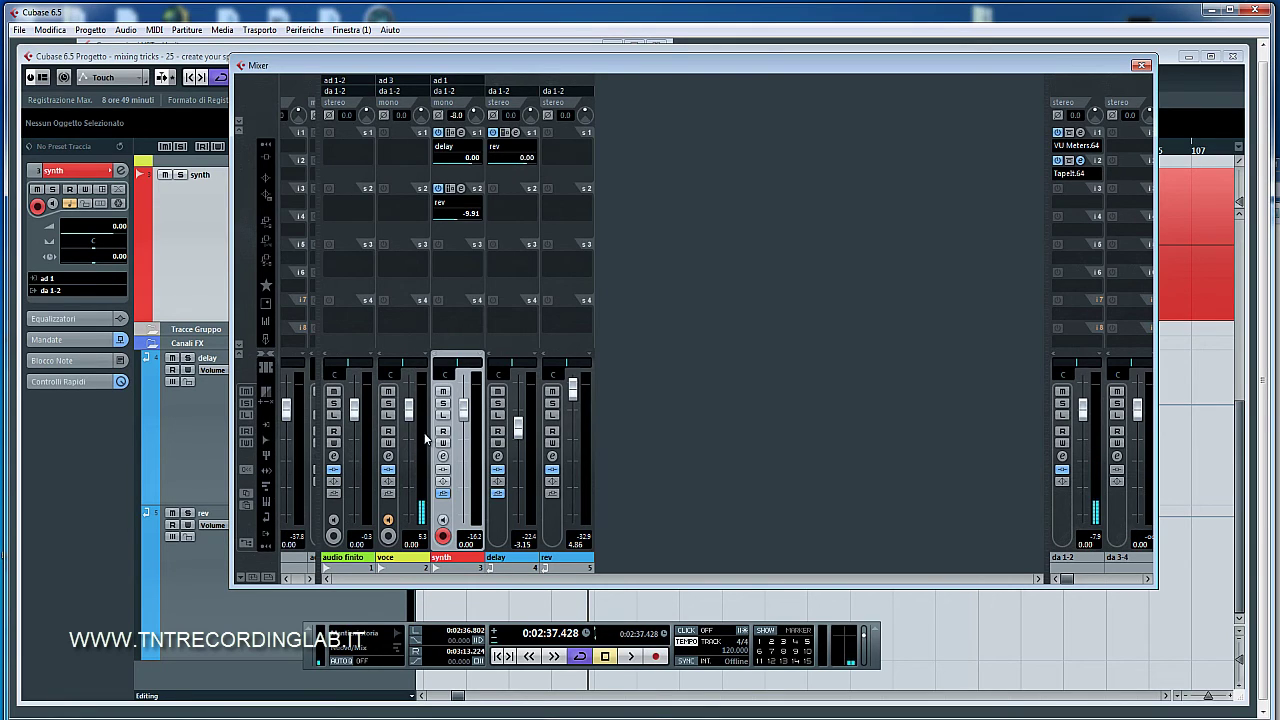
left_click(443, 495)
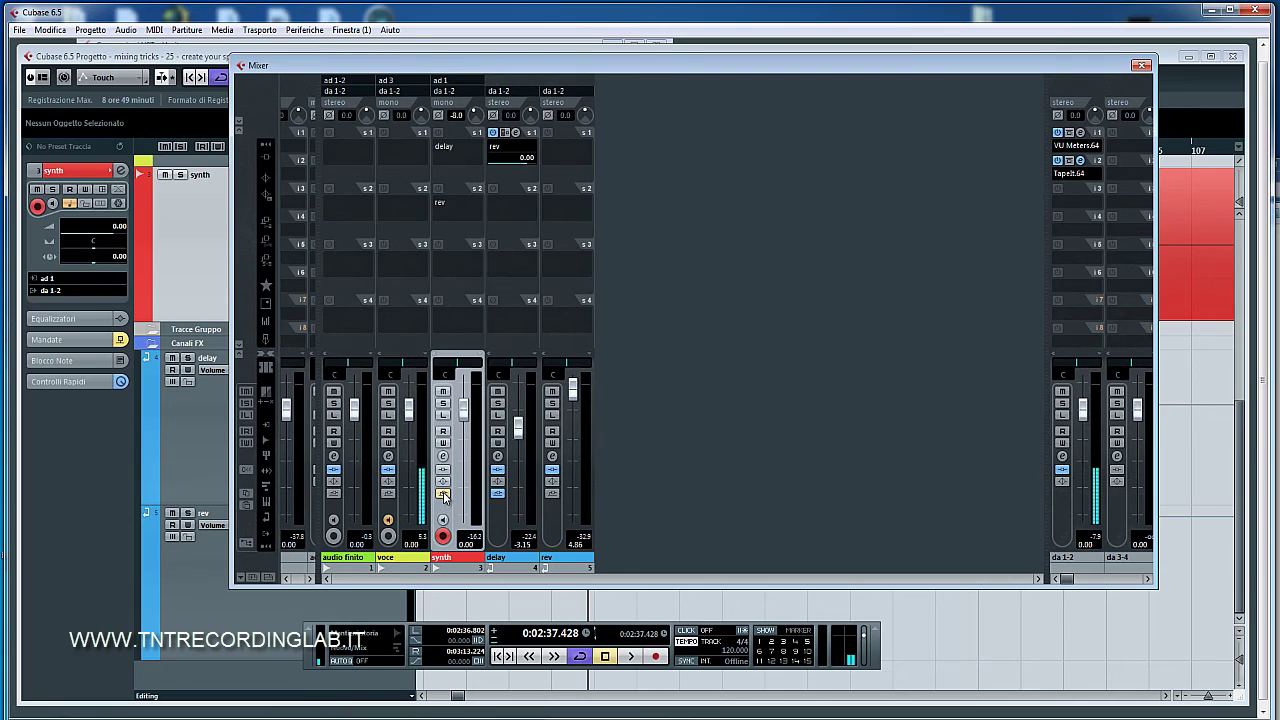
left_click(443, 495)
left_click(443, 495)
left_click(443, 495)
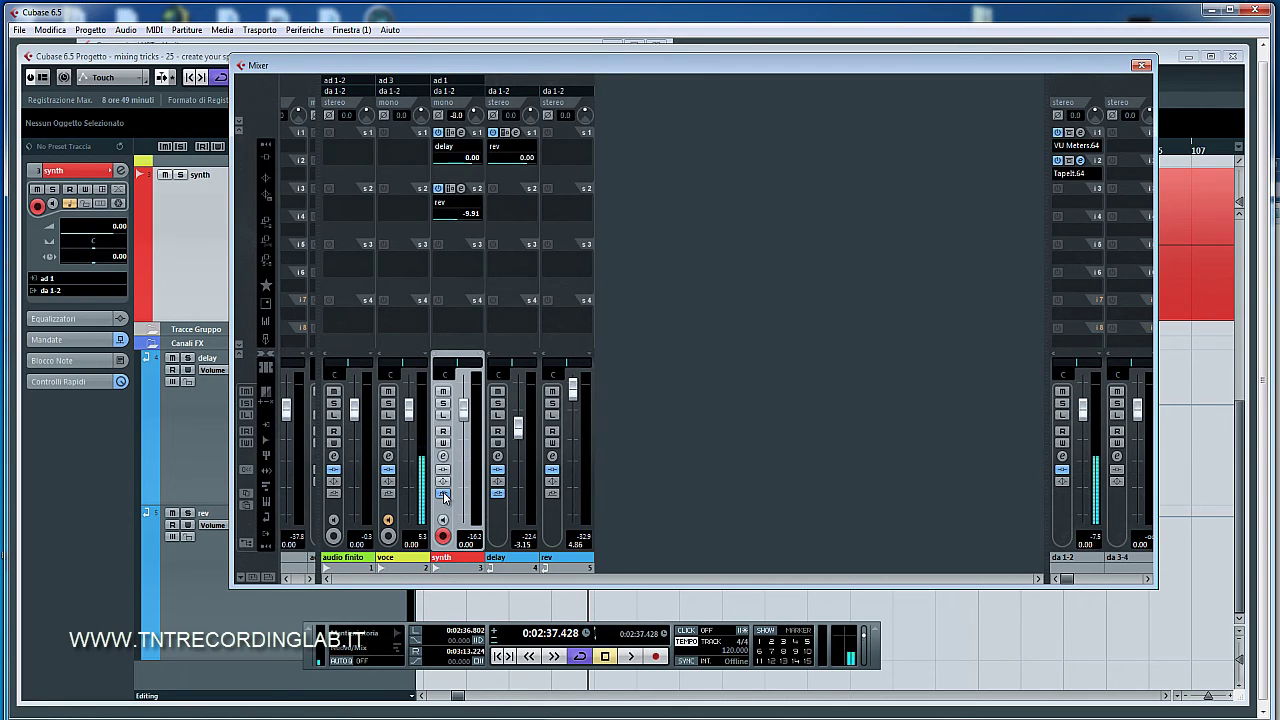
left_click(443, 495)
Compare the playing synth without and with its sends at a da 1-2 output level of 3.36 dB, stop playback, and reset that fader to 0.00.
key("space")
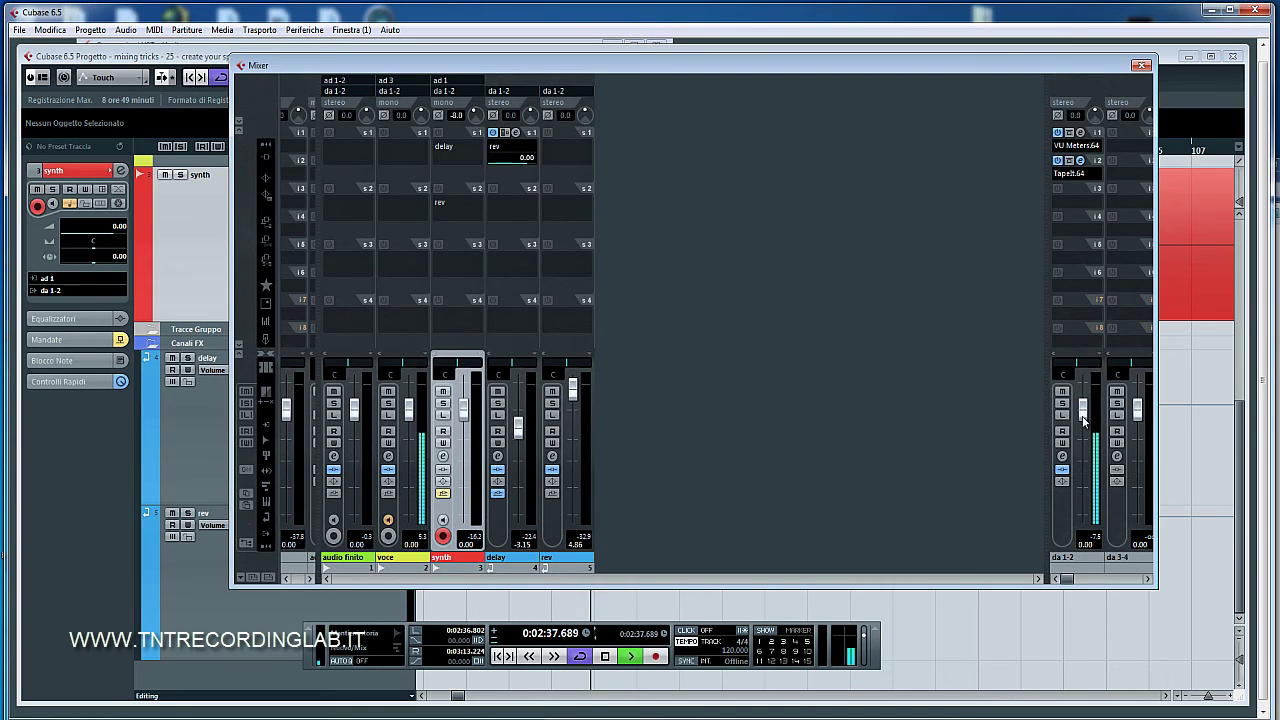
left_click_drag(1083, 409, 1083, 406)
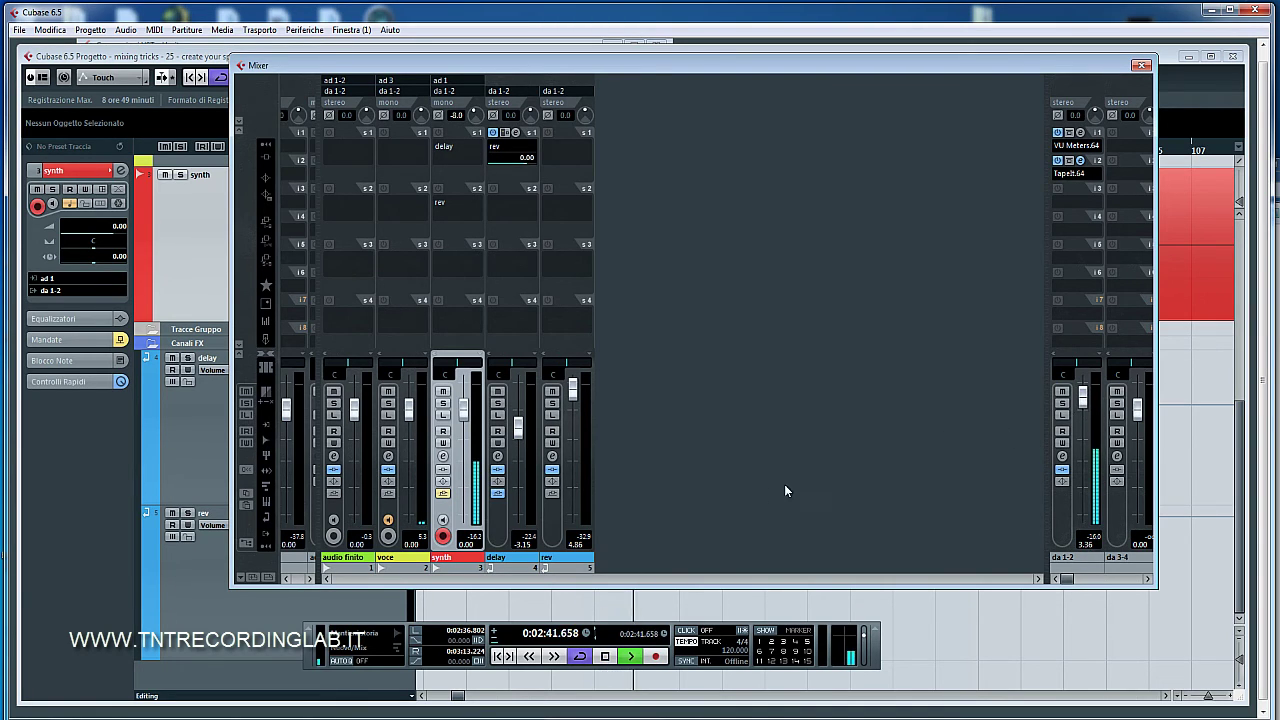
left_click(444, 497)
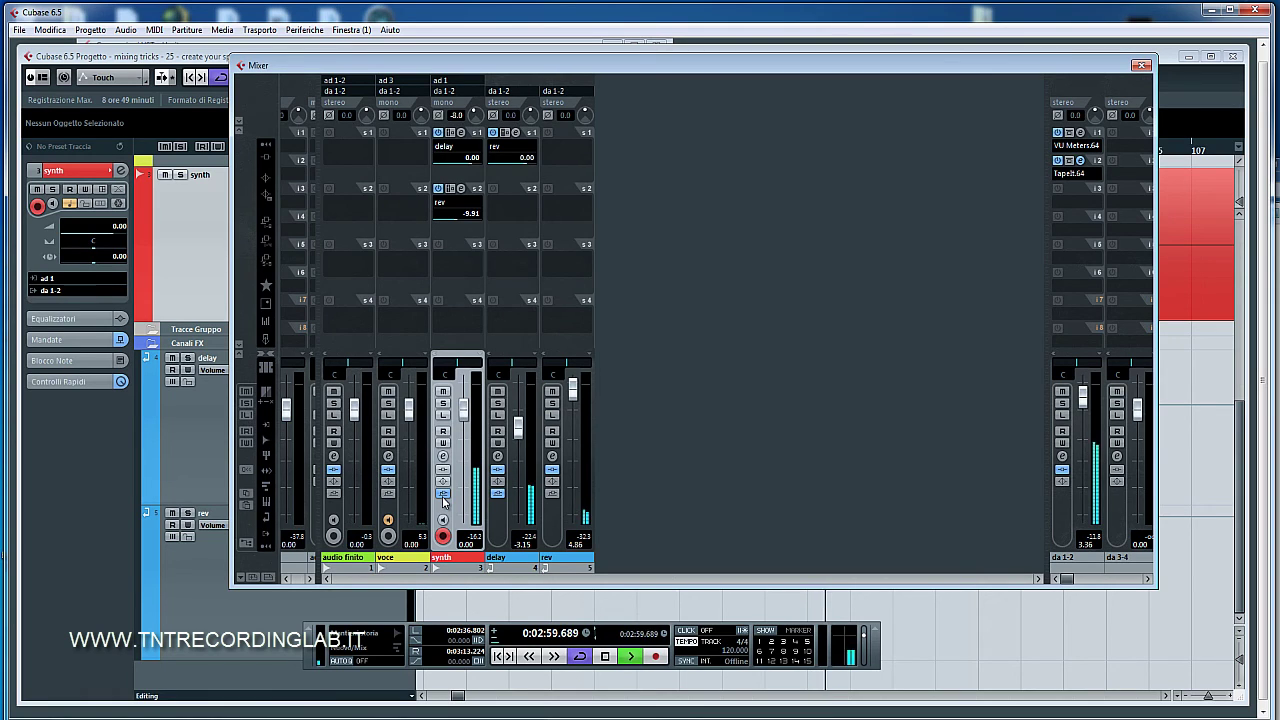
key("space")
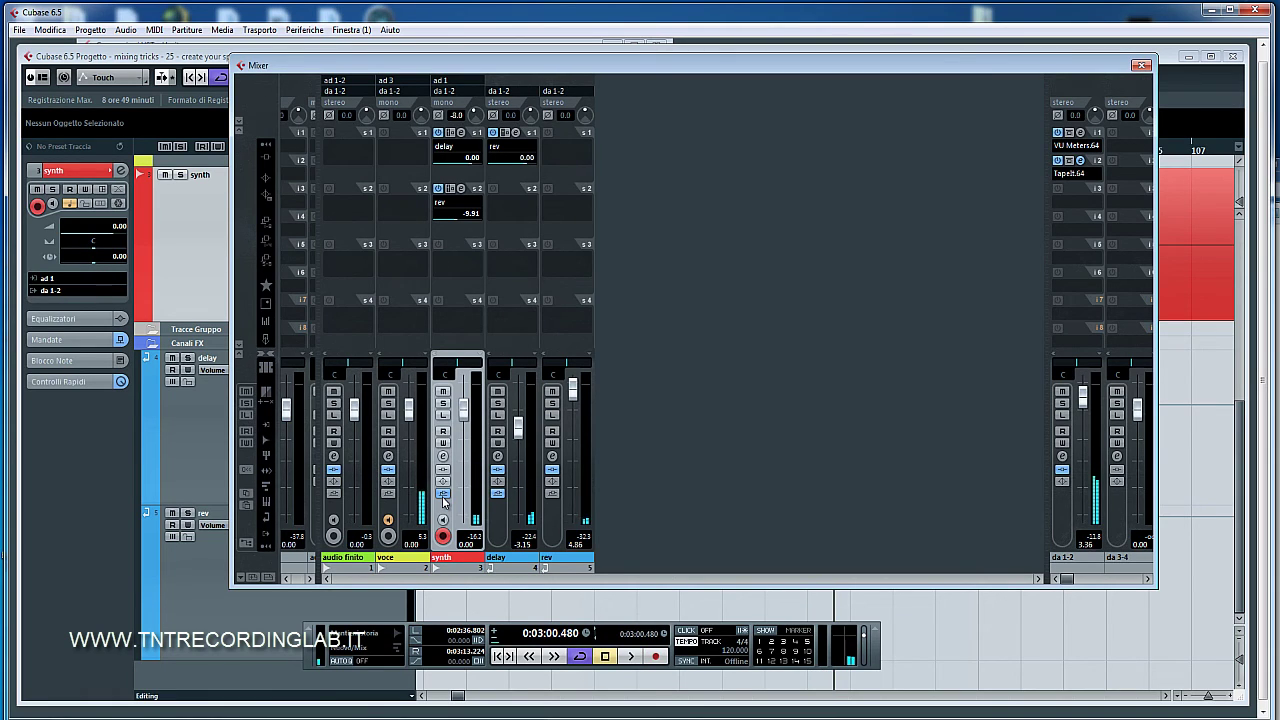
left_click(1082, 410, "ctrl")
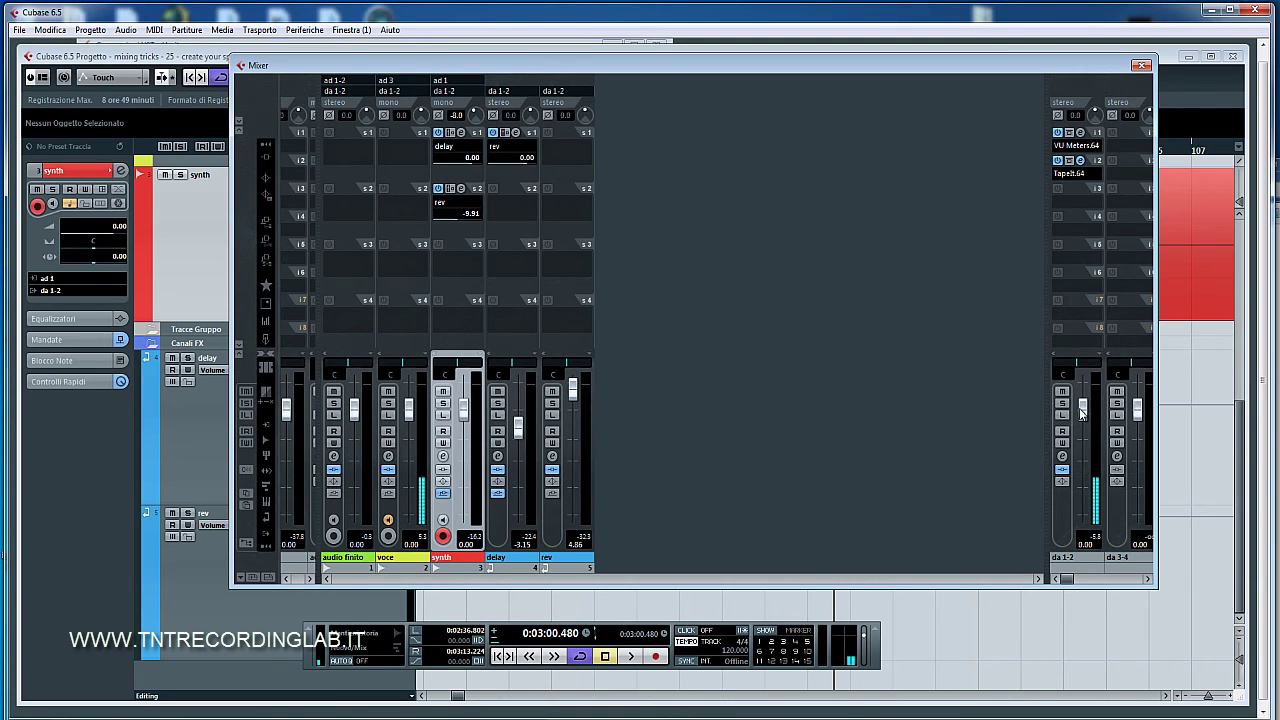
Show the mixer inserts and examine the low-cut and high-cut filters in the delay channel's FabFilter Pro-Q 2.
left_click(268, 160)
left_click(514, 161)
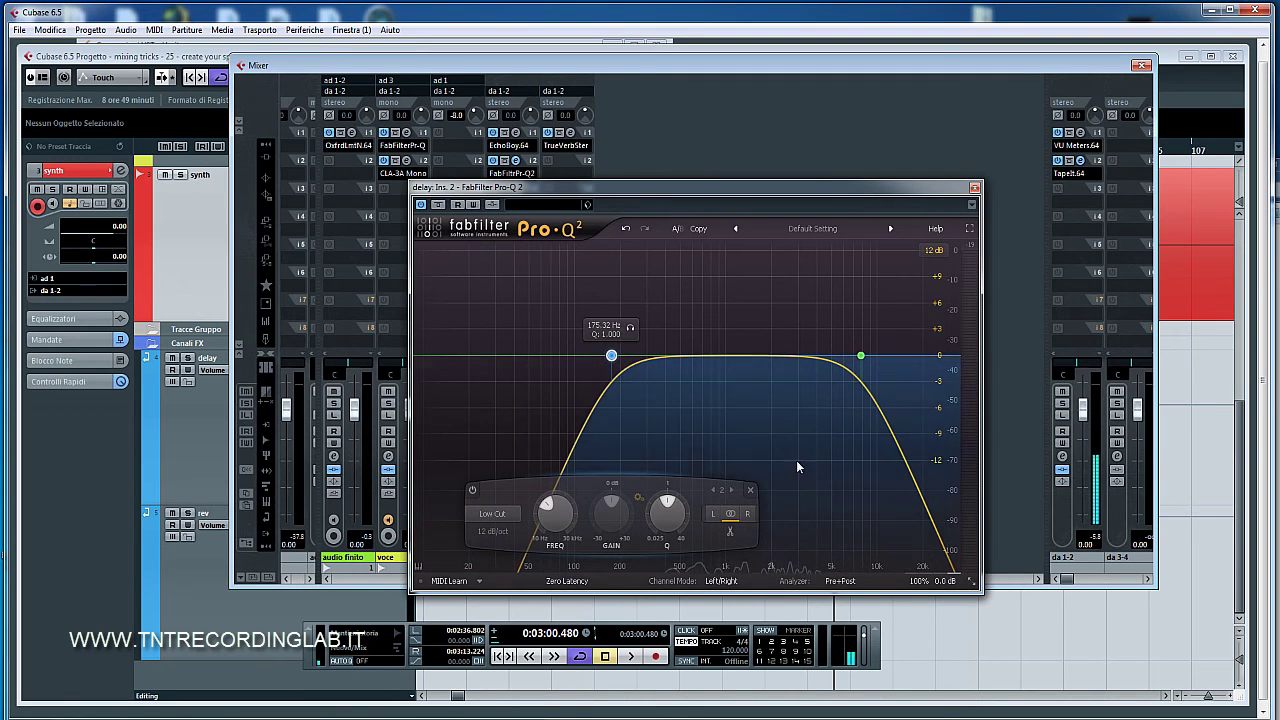
left_click(976, 189)
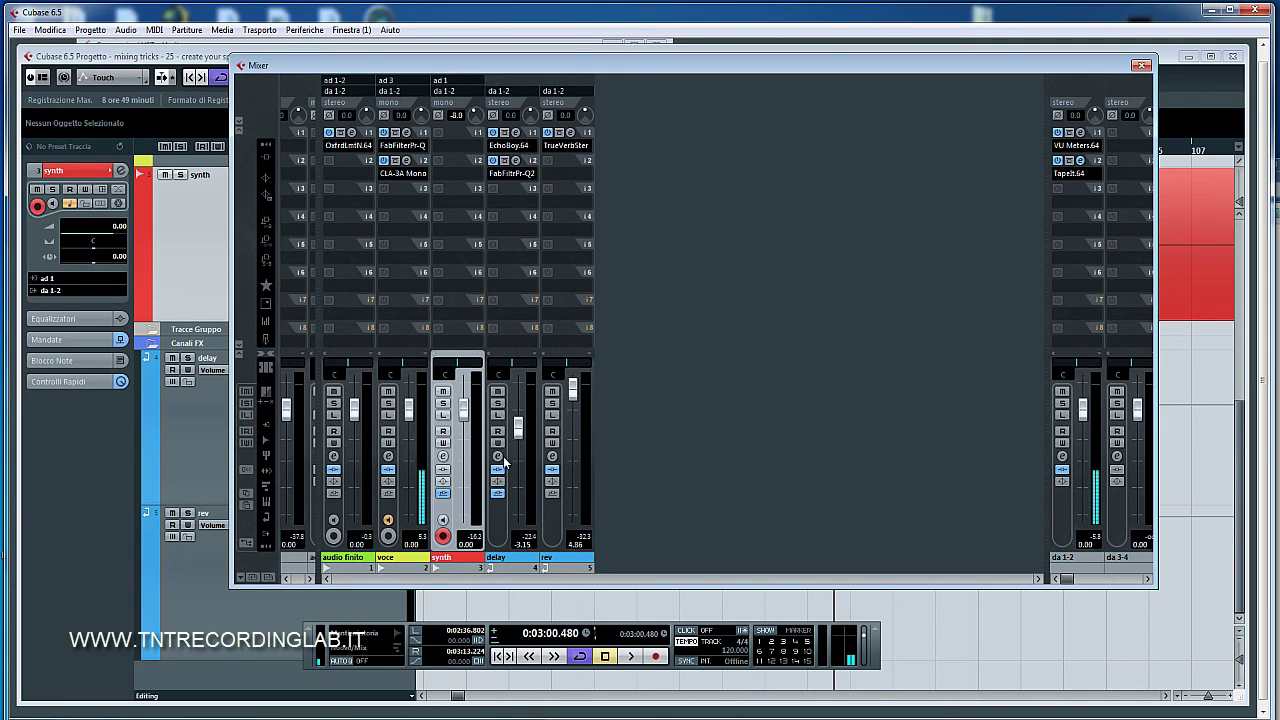
left_click(518, 168)
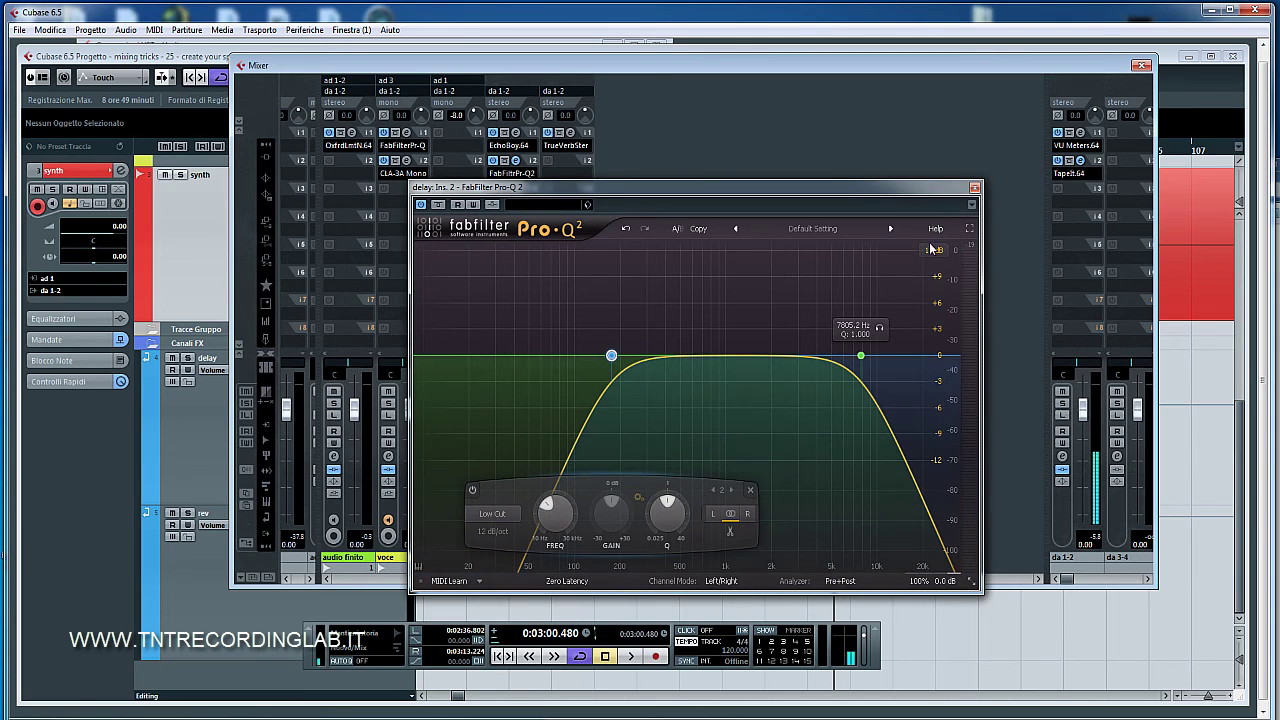
left_click(974, 189)
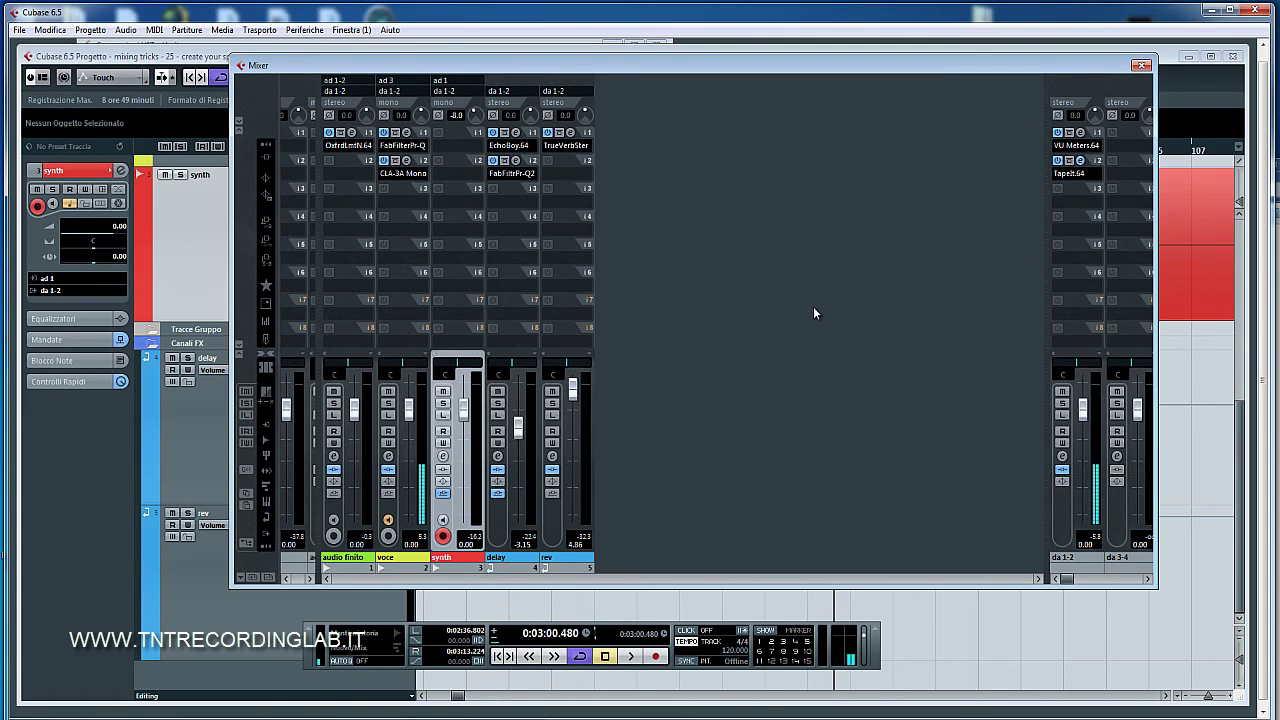
Play the synth passage from its start near bar 79 with the sends active, raising the da 1-2 output fader to 2.26 dB, and stop playback.
left_click(1183, 366)
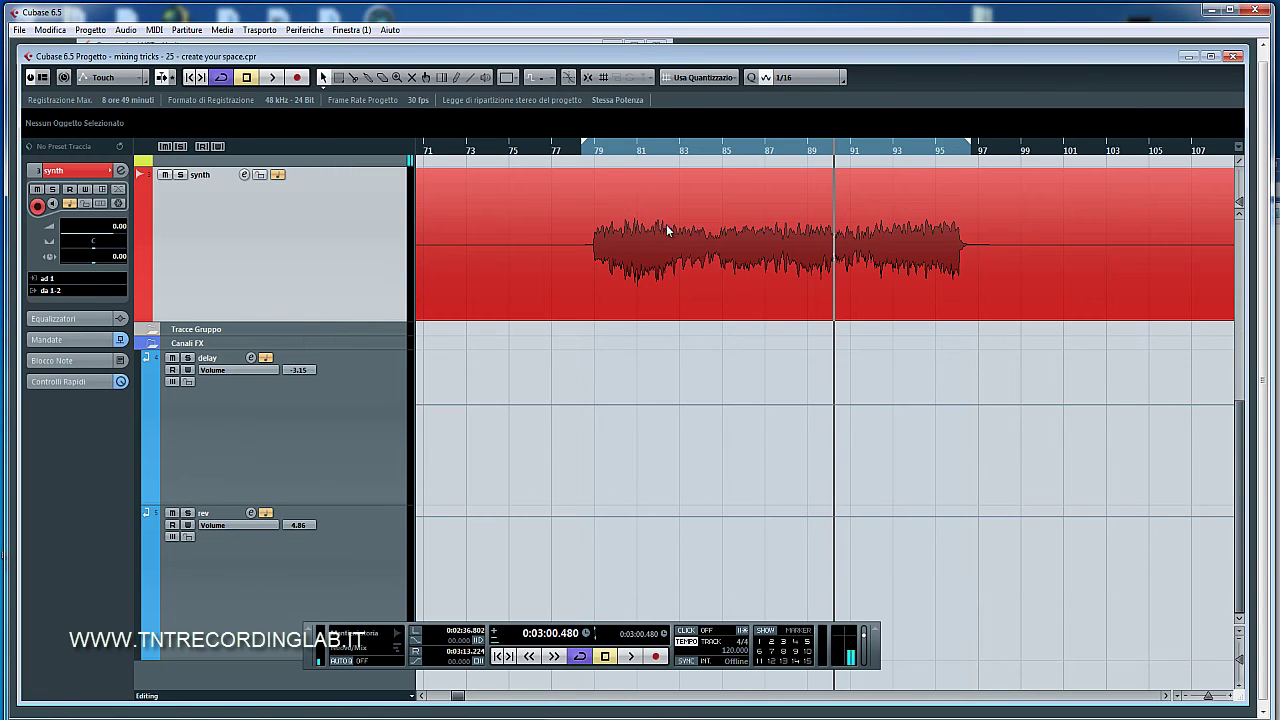
left_click(591, 155)
key("space")
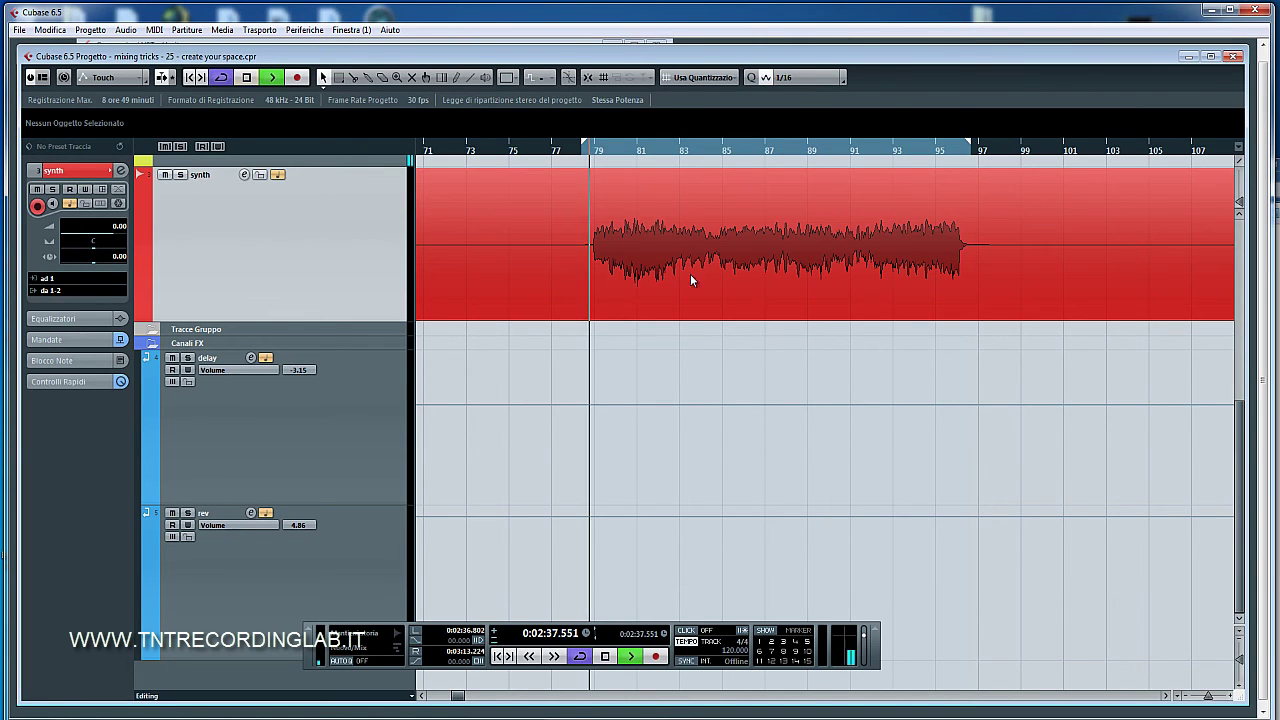
key("F3")
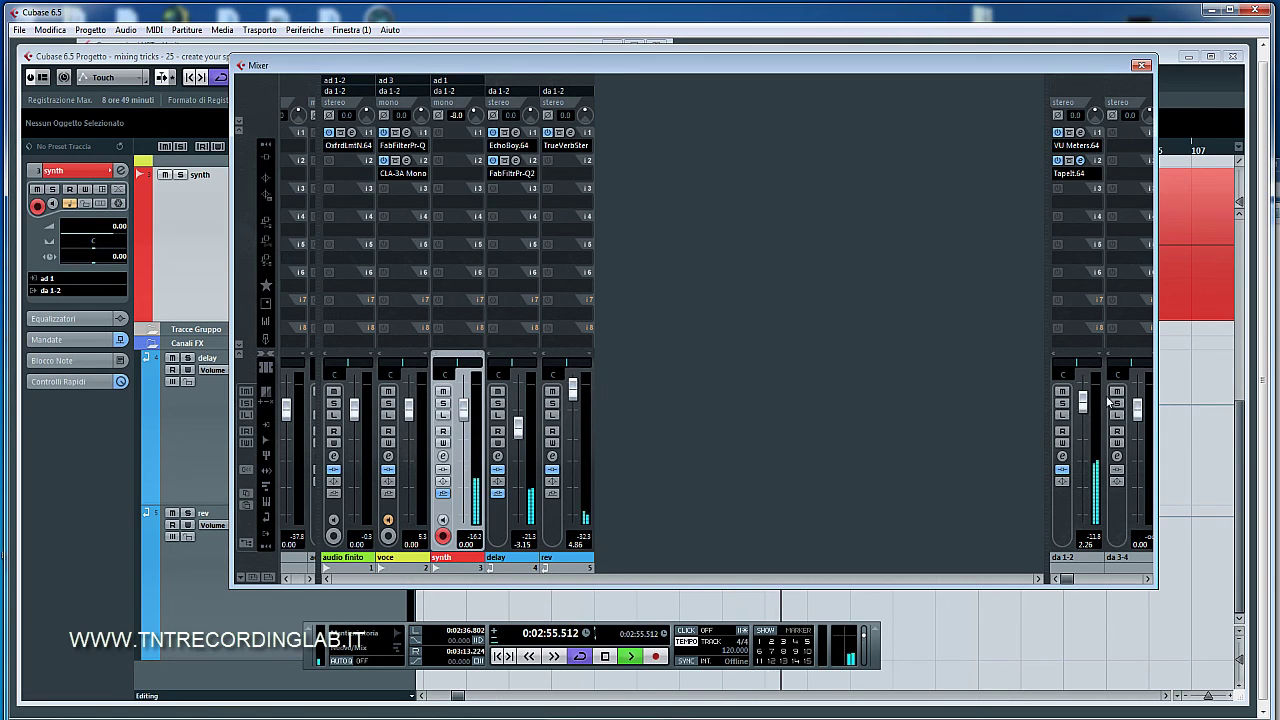
left_click(1177, 383)
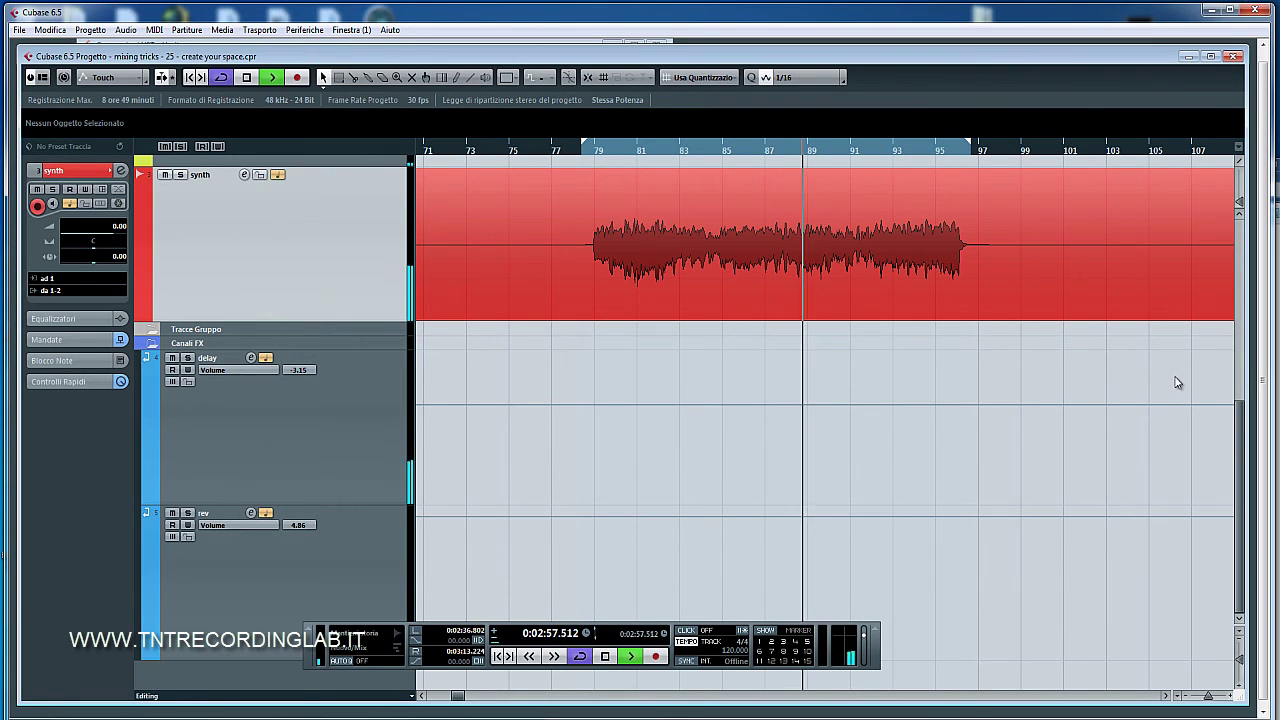
key("space")
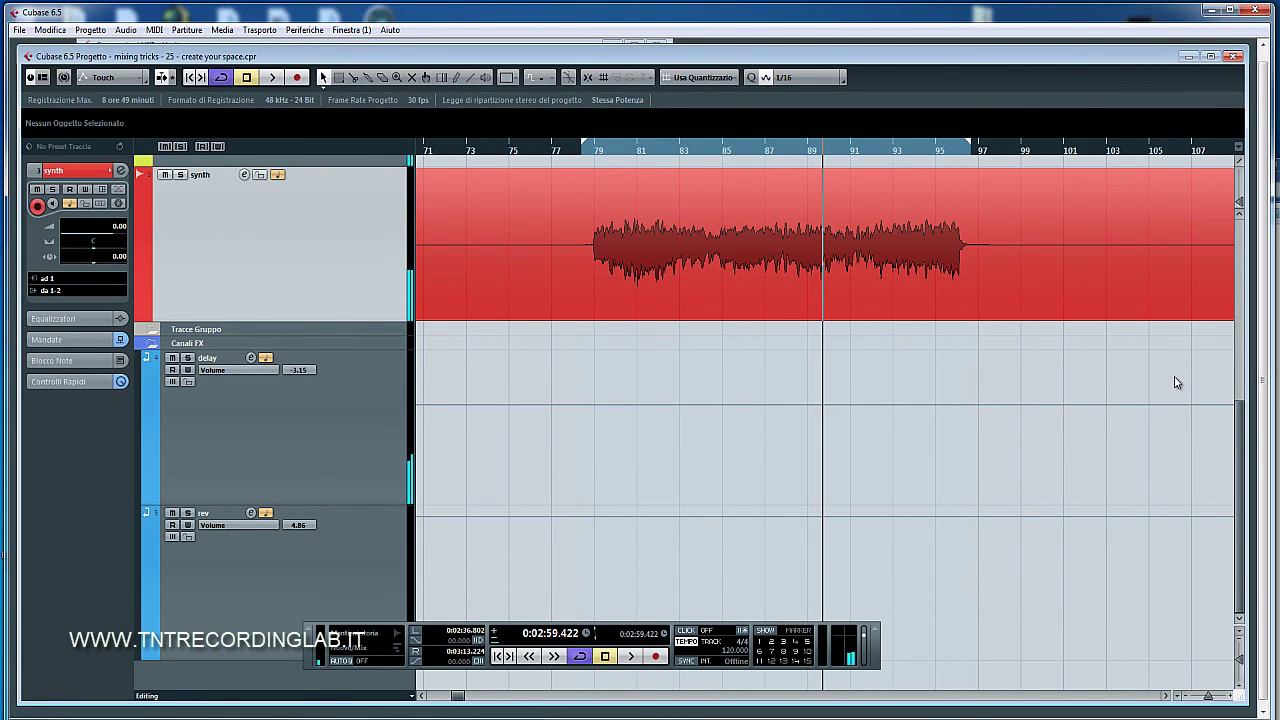
Reset the da 1-2 output fader to 0.00 in the mixer and review the delay channel's Pro-Q 2 filter curve again.
key("F3")
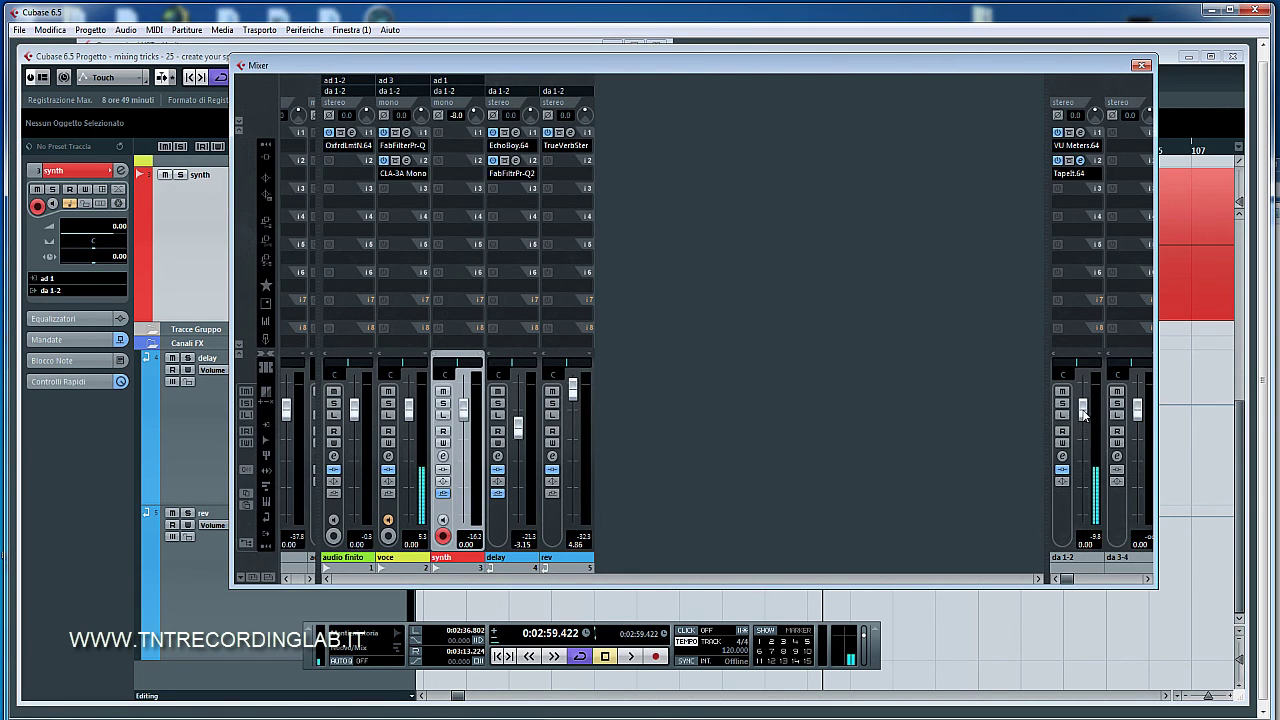
left_click(513, 168)
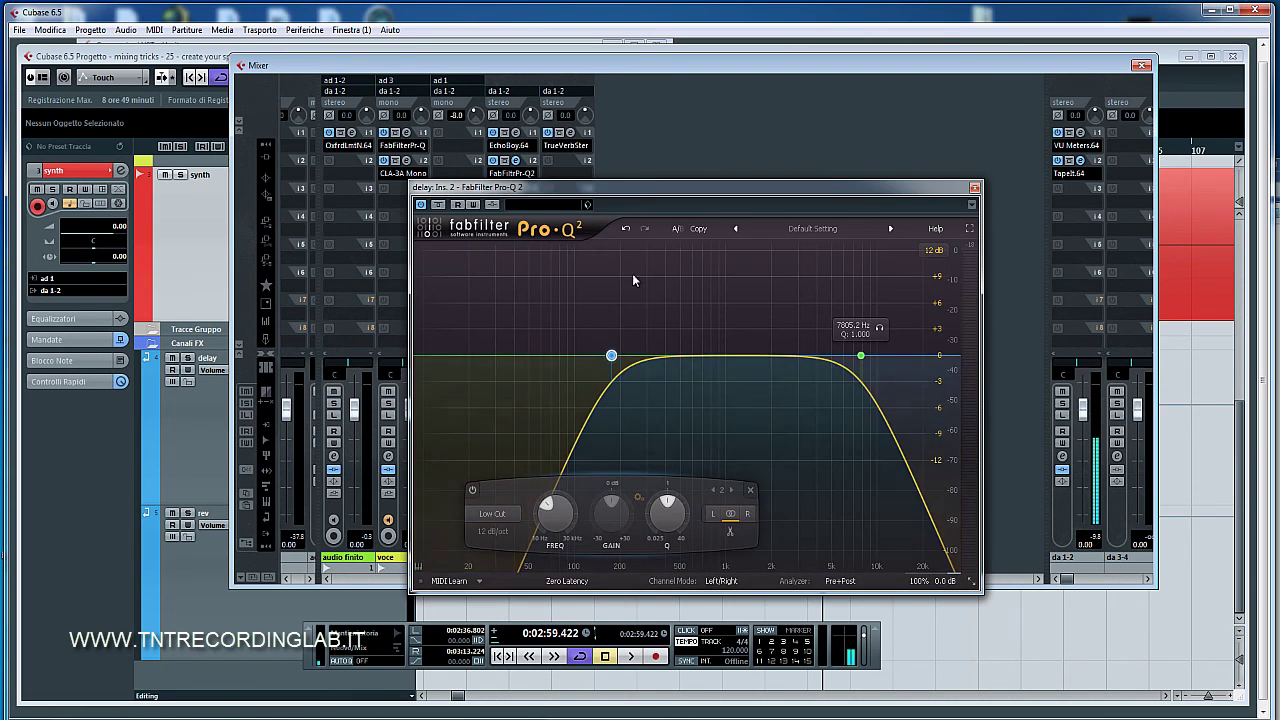
left_click(975, 189)
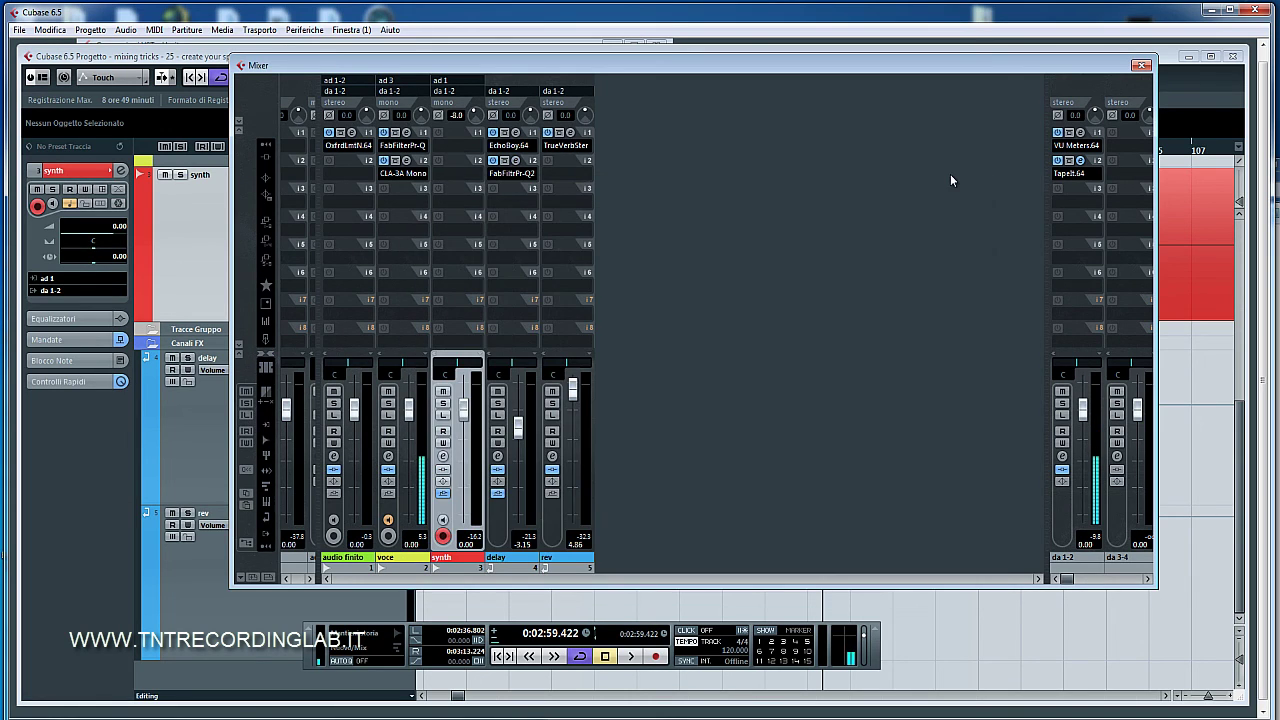